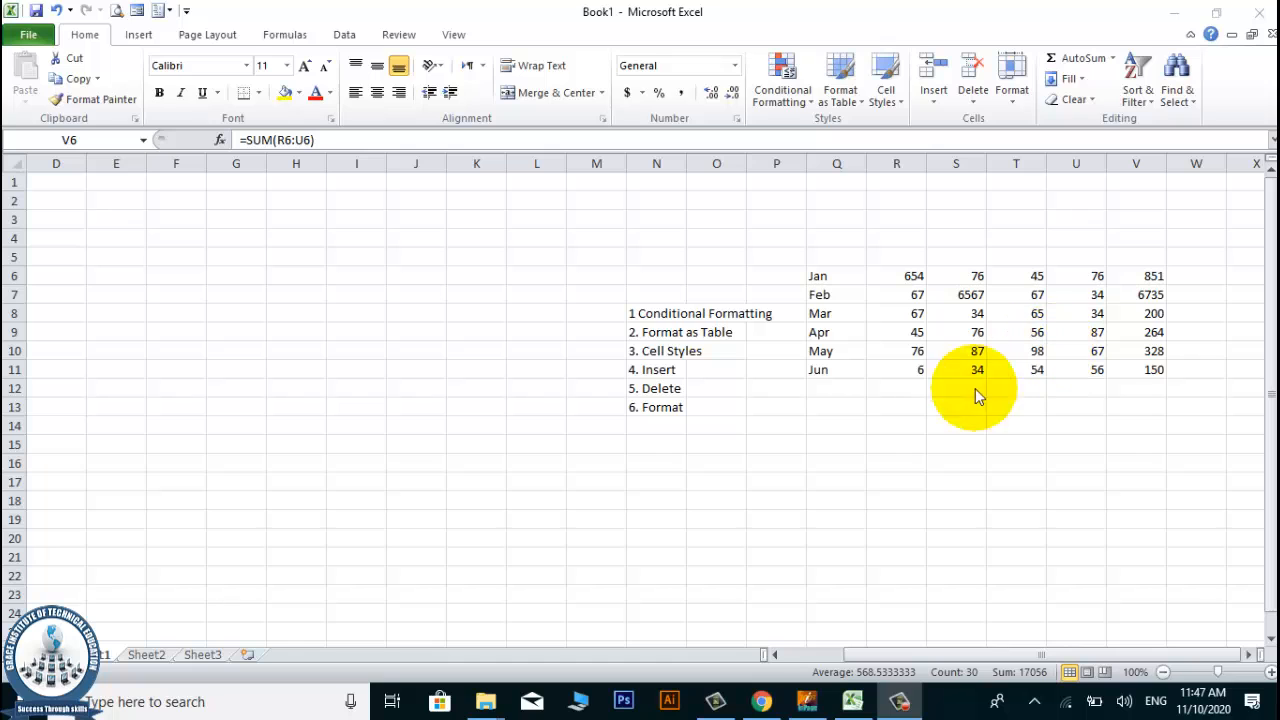
Enter the heading Name in cell Q5, directly above the month labels.
left_click(946, 320)
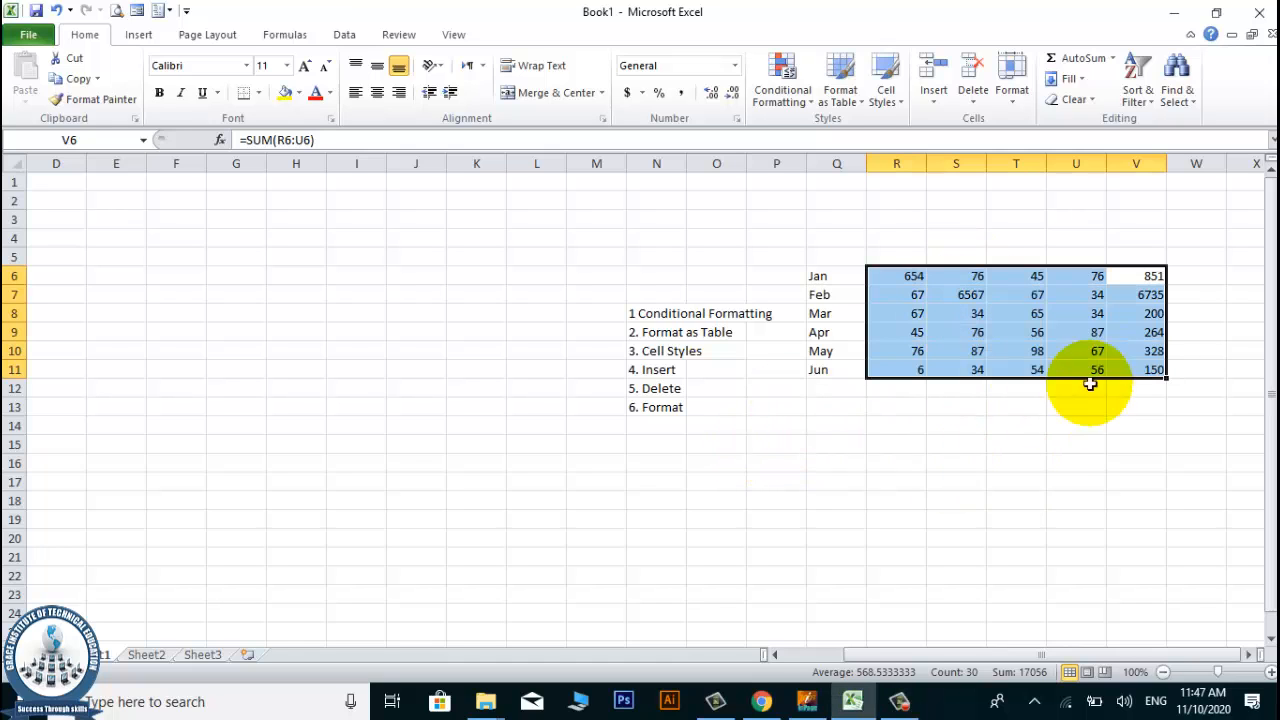
left_click(1147, 278)
key("Up")
key("Up")
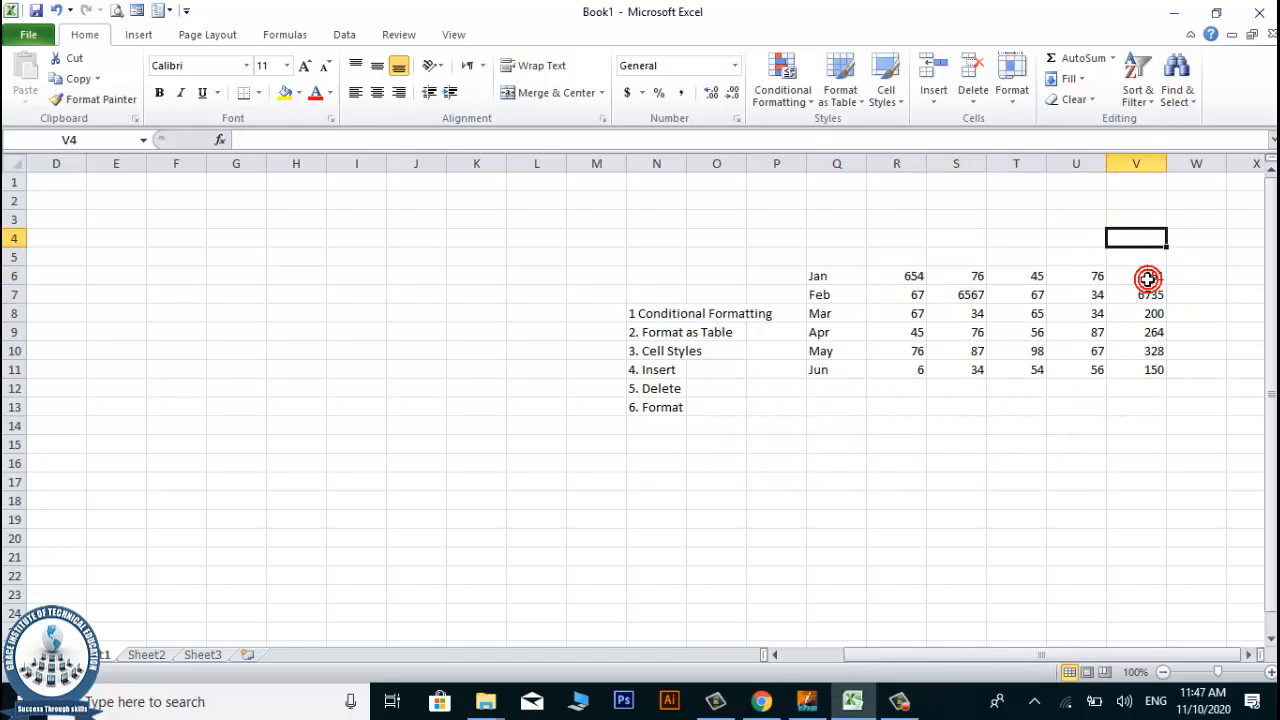
key("Left")
key("Left")
key("Left")
key("Left")
key("Left")
key("Down")
key("Right")
key("Right")
key("Right")
key("Right")
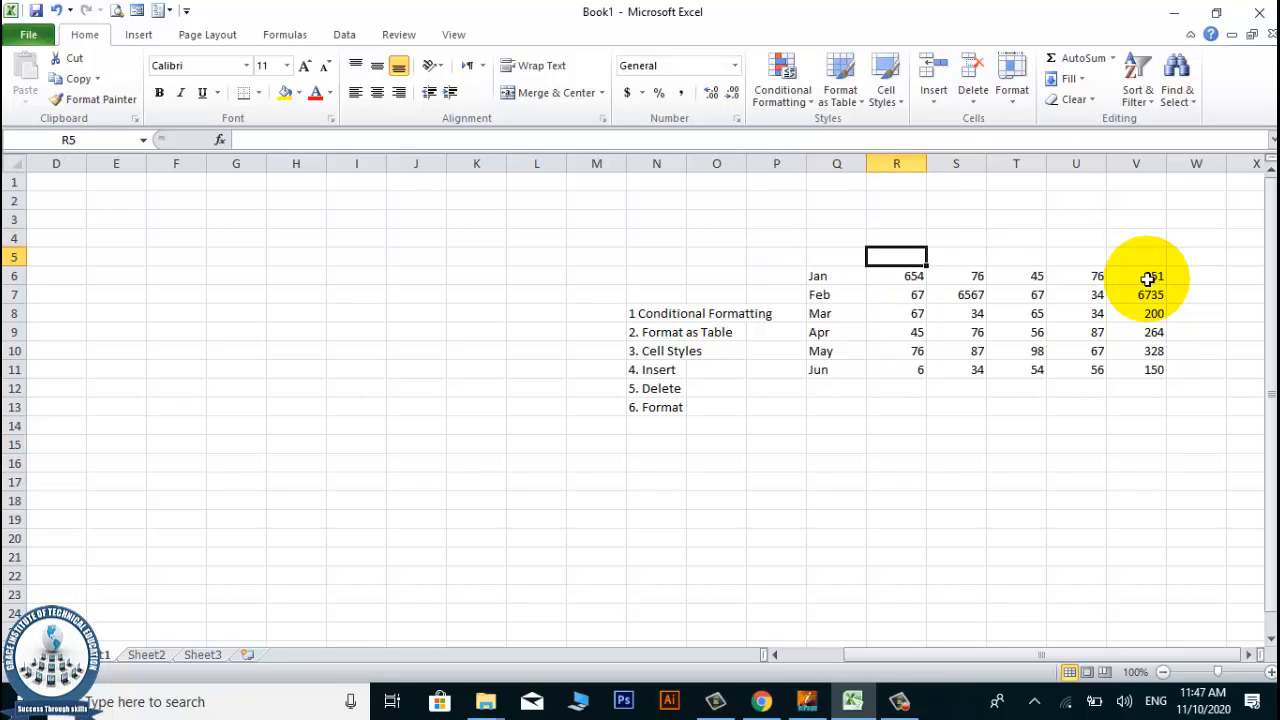
key("Left")
key("Left")
key("Left")
key("Left")
type("ah")
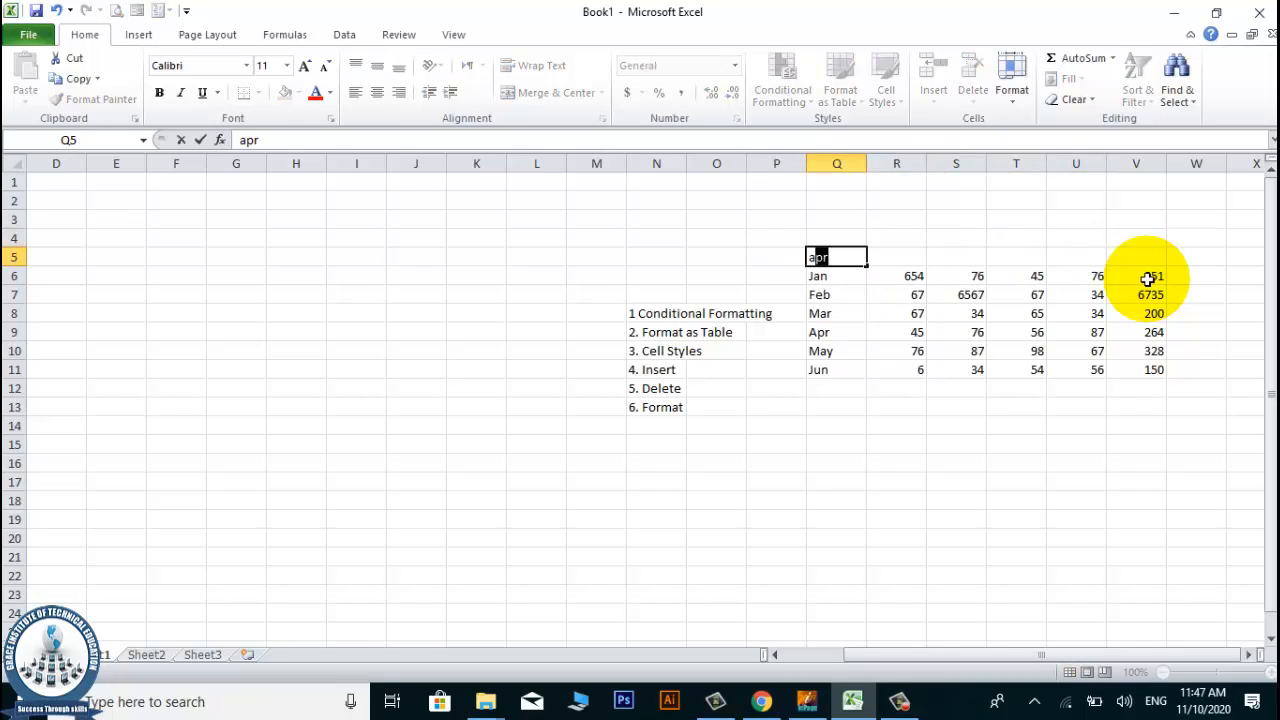
type("ma")
key("BackSpace")
key("BackSpace")
type("Name")
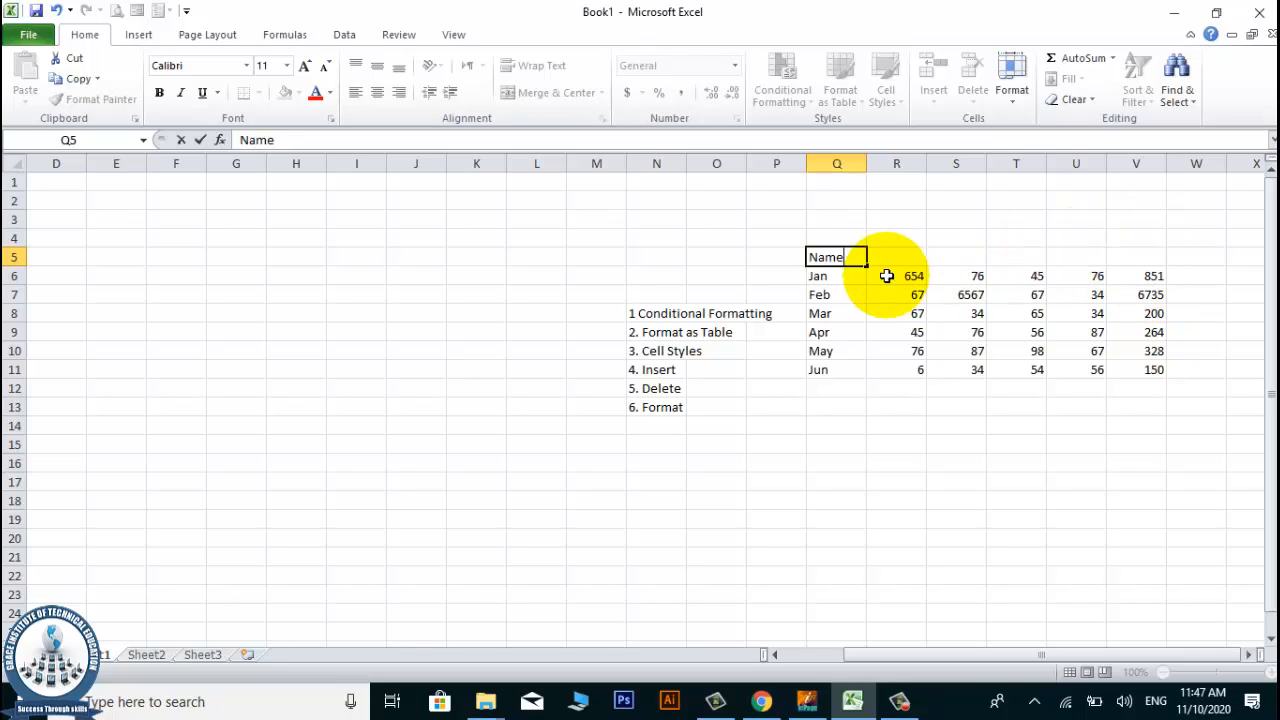
Fill the name series from Q5 across to U5 and enter the heading Total in V5.
left_click_drag(868, 270, 1100, 250)
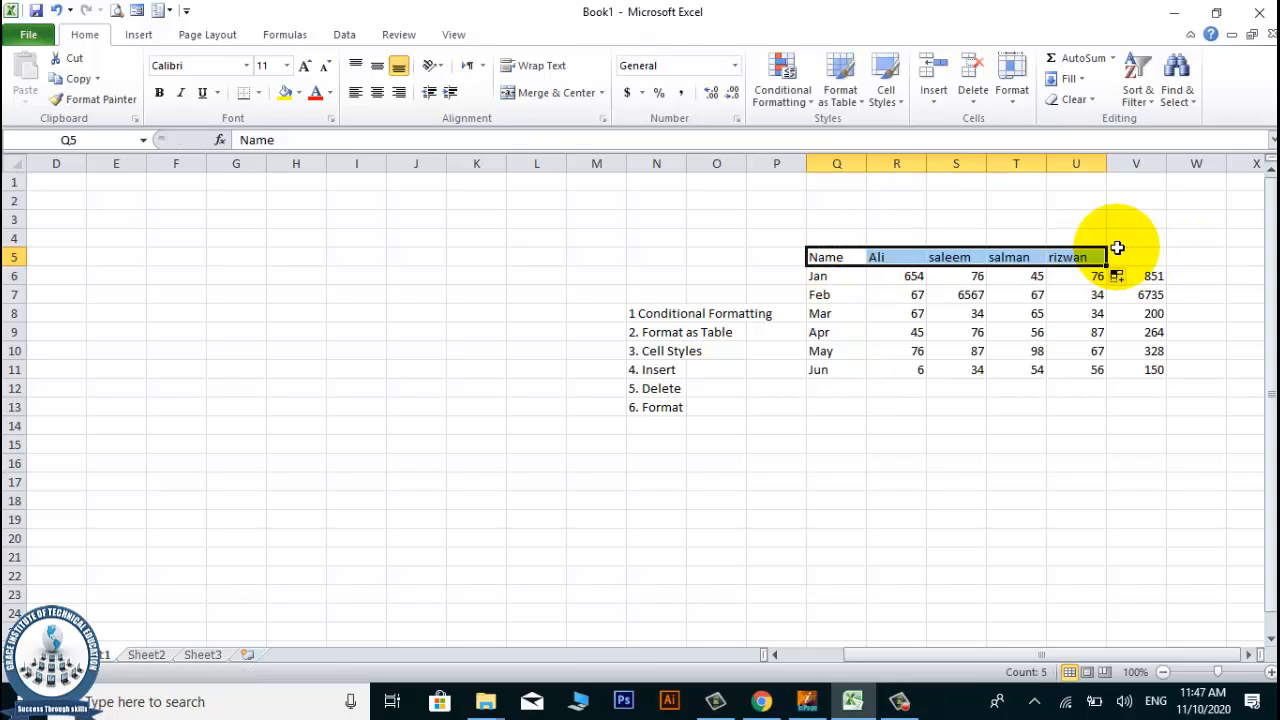
left_click(1118, 253)
type("Total")
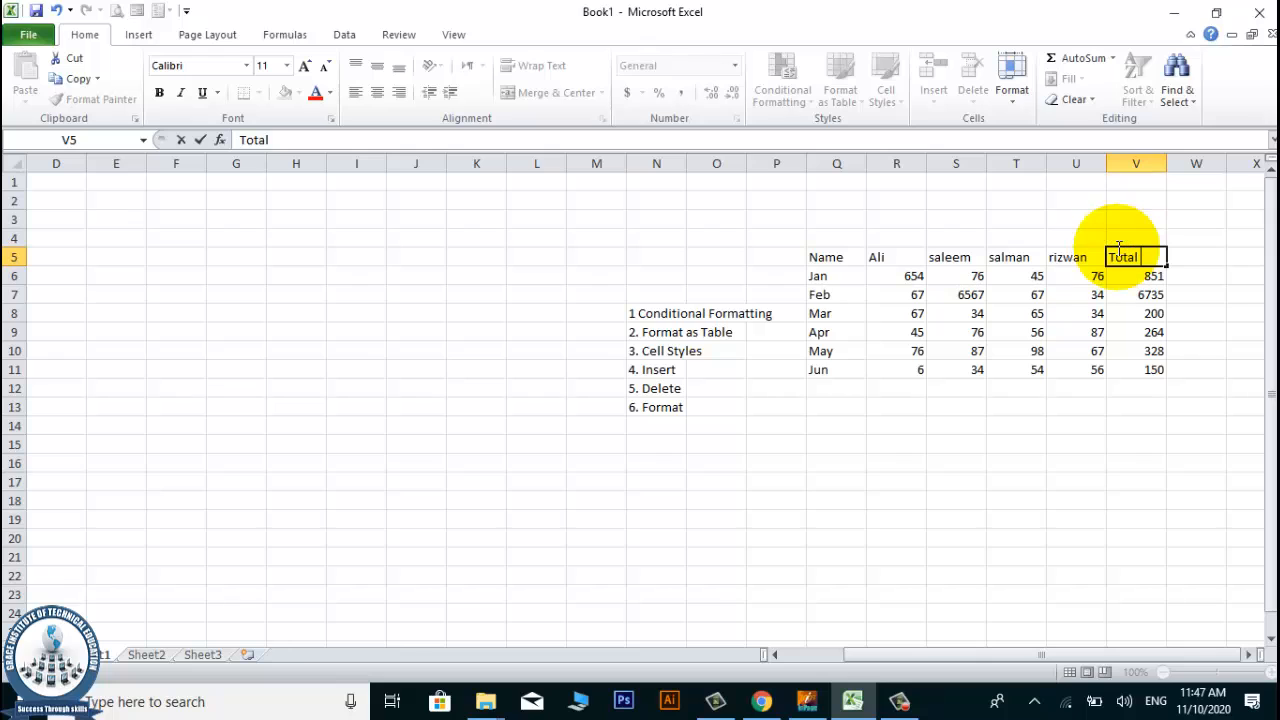
key("Return")
key("Return")
key("Return")
key("Up")
key("Up")
key("Up")
key("Left")
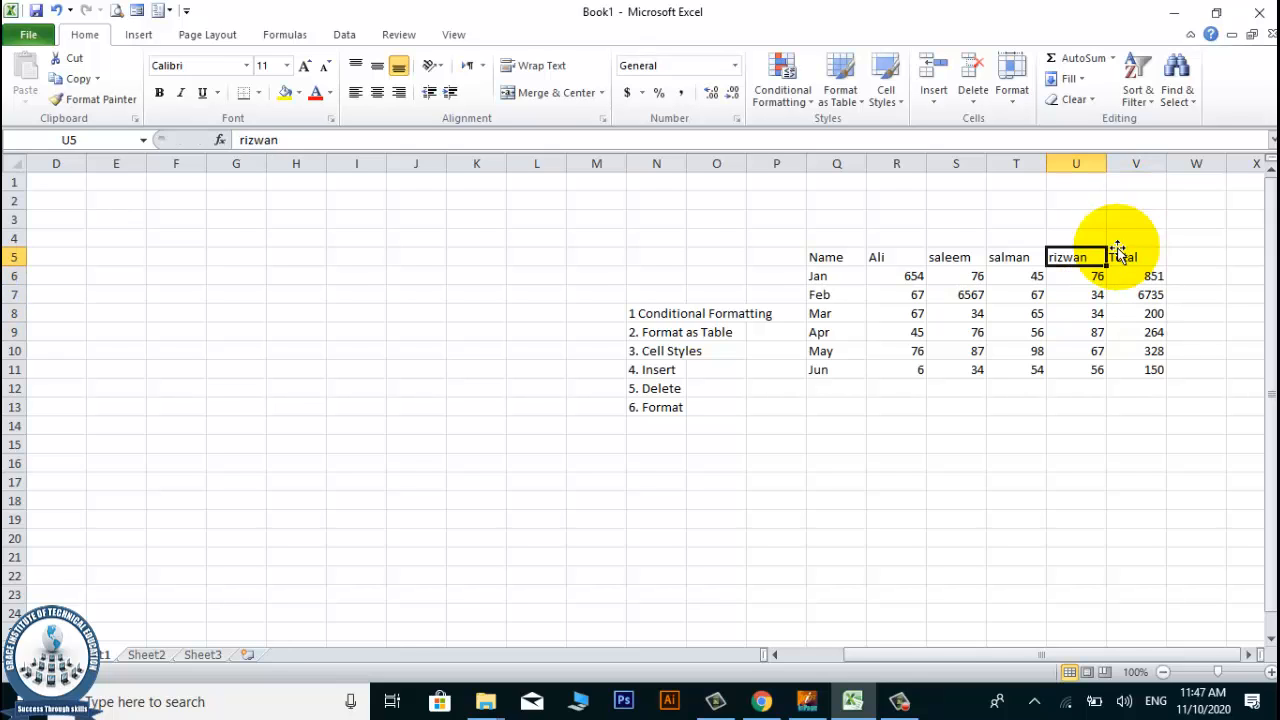
key("Right")
key("Right")
key("Left")
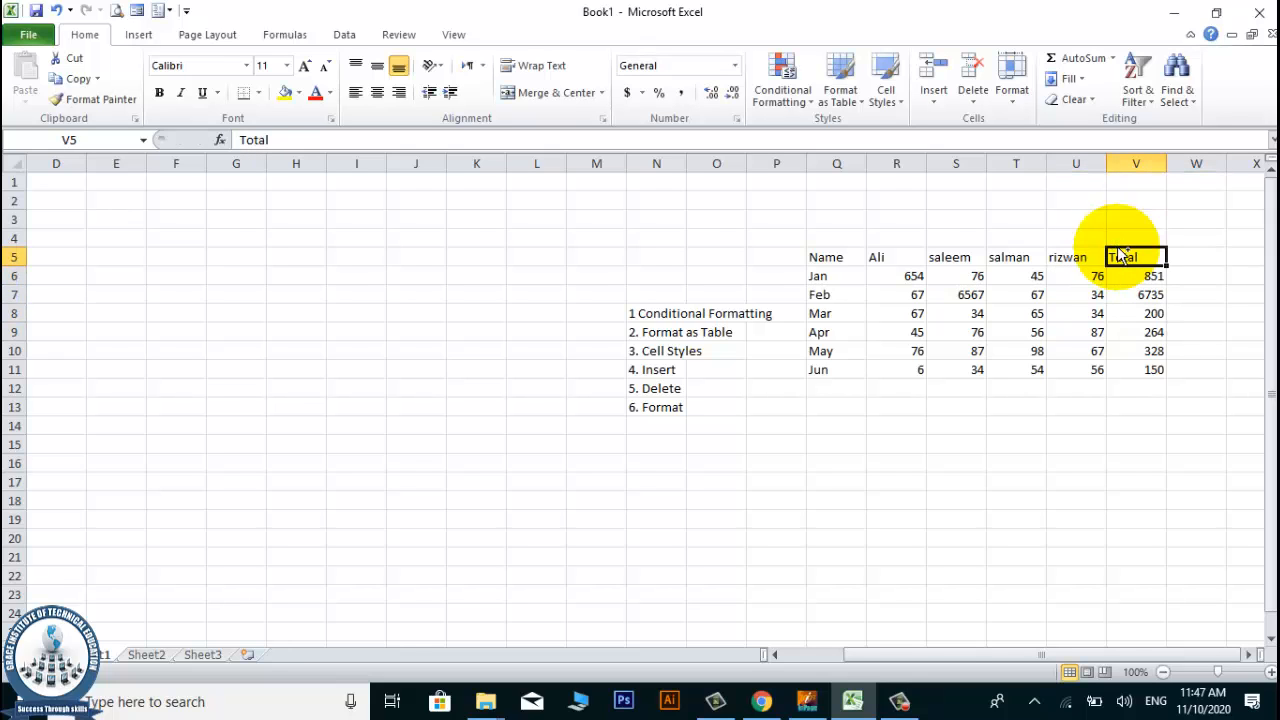
Change the February value in cell S7 to 87.
scroll(1203, 262, "up", 1, "ctrl")
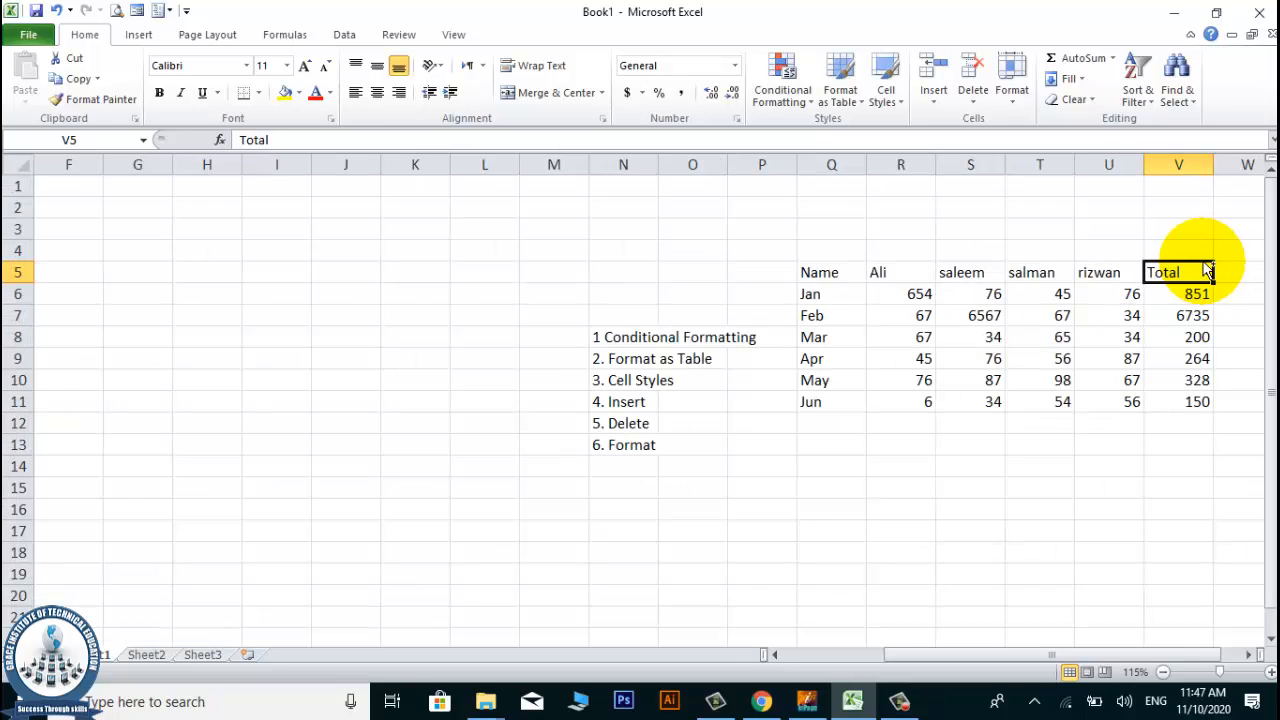
scroll(1210, 270, "up", 3, "ctrl")
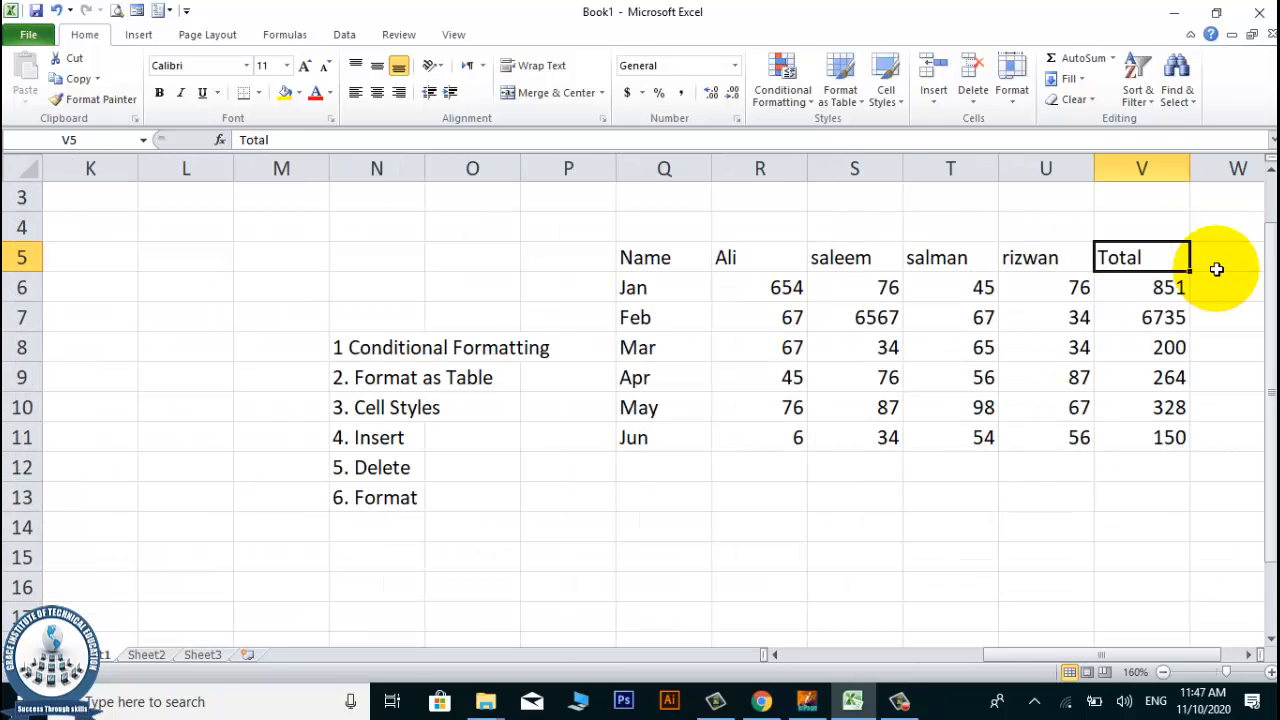
scroll(1217, 269, "up", 2, "ctrl")
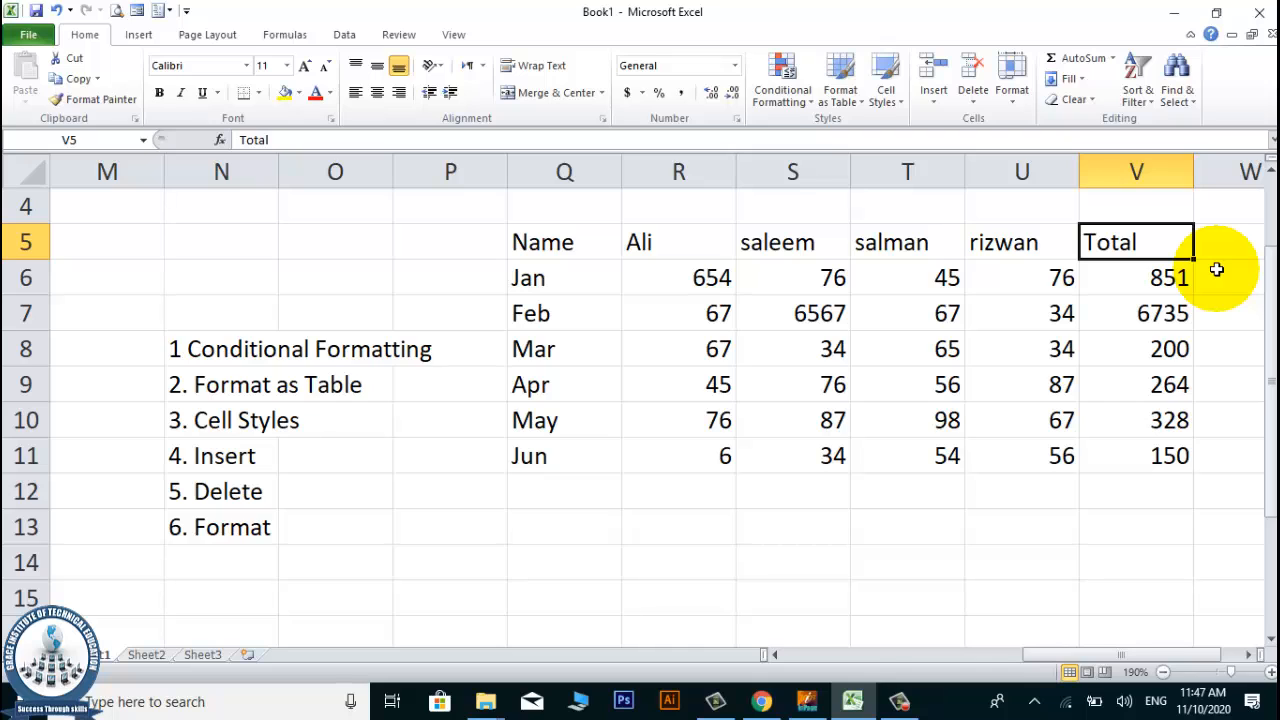
scroll(1223, 228, "up", 1, "ctrl")
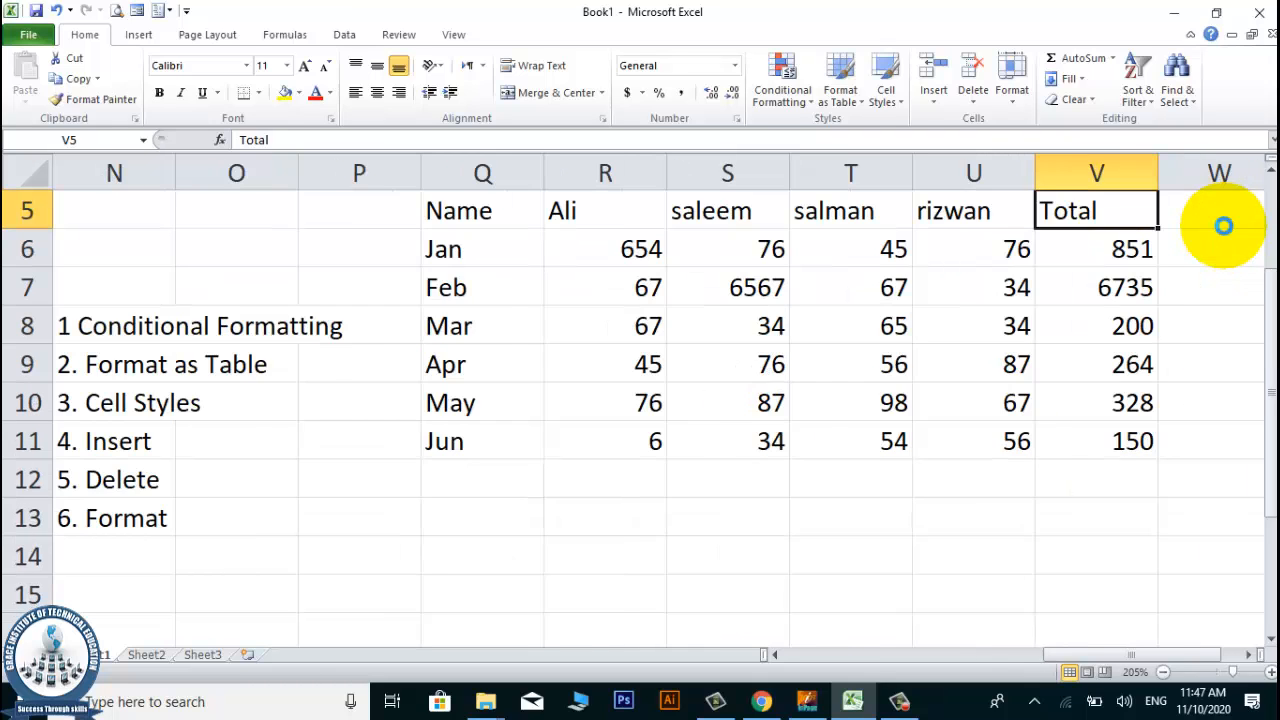
scroll(1223, 226, "down", 1, "ctrl")
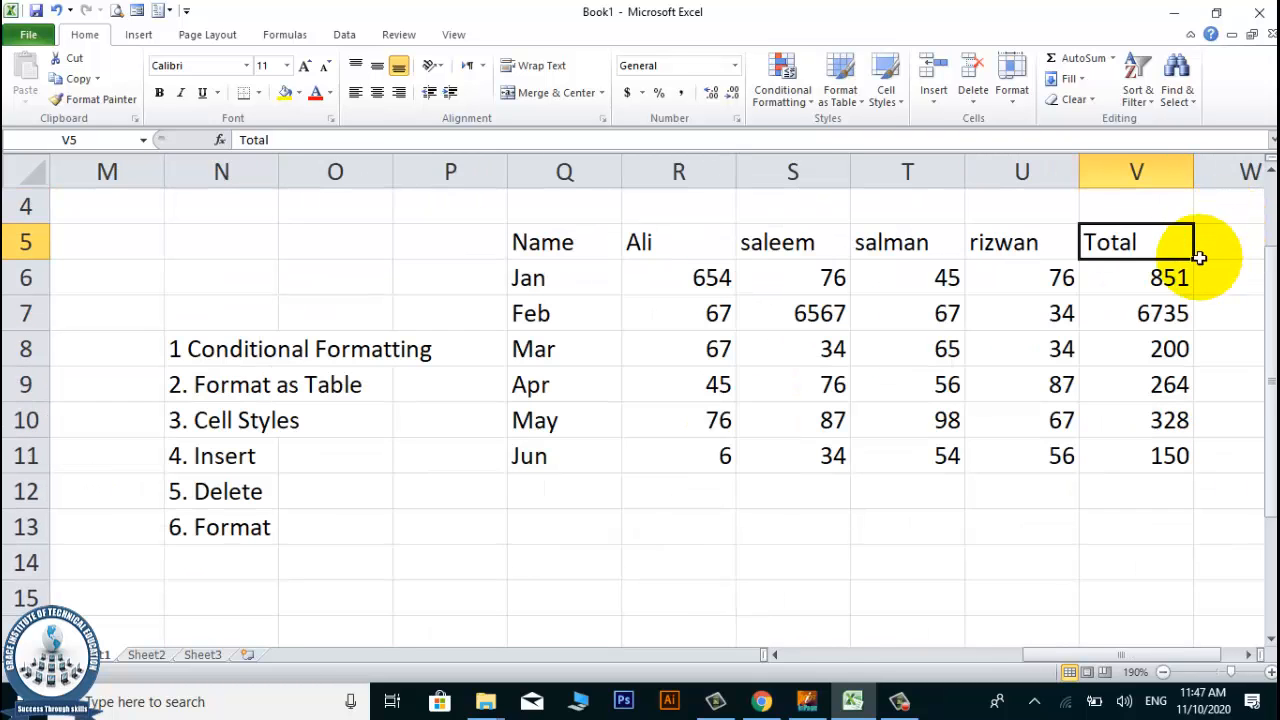
left_click(1172, 270)
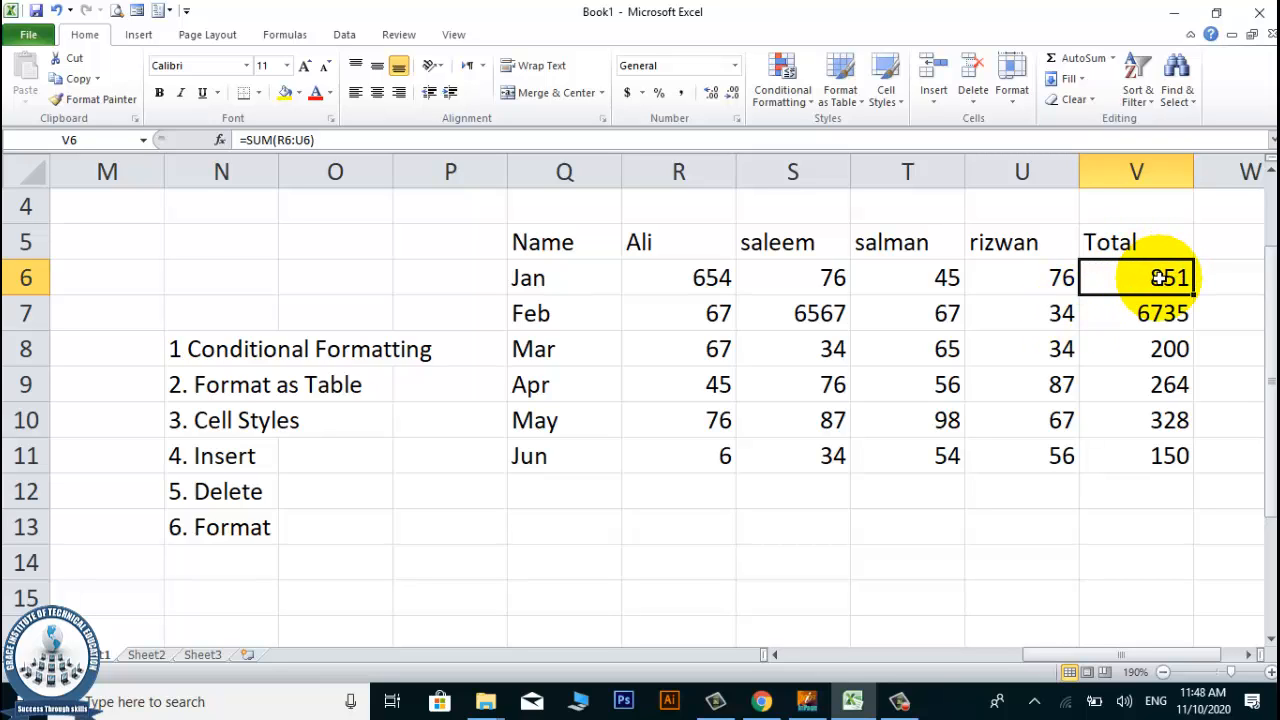
left_click_drag(1157, 278, 1160, 458)
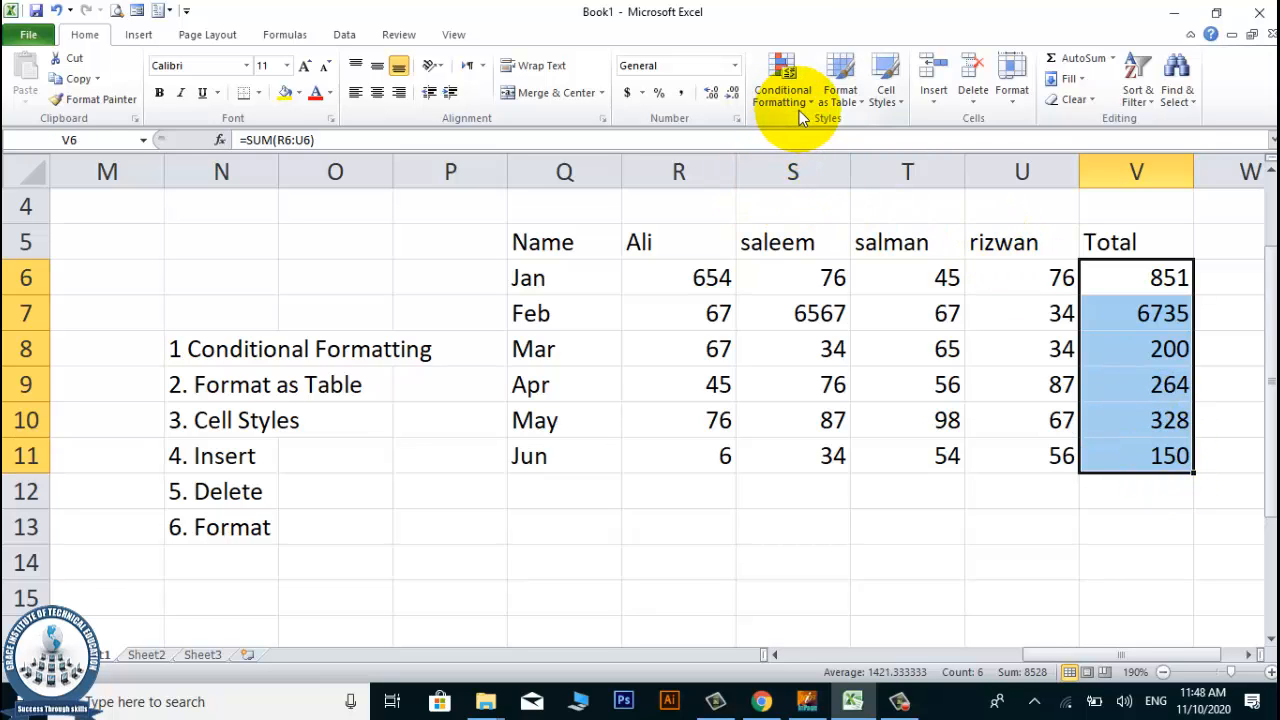
left_click(805, 305)
type("87")
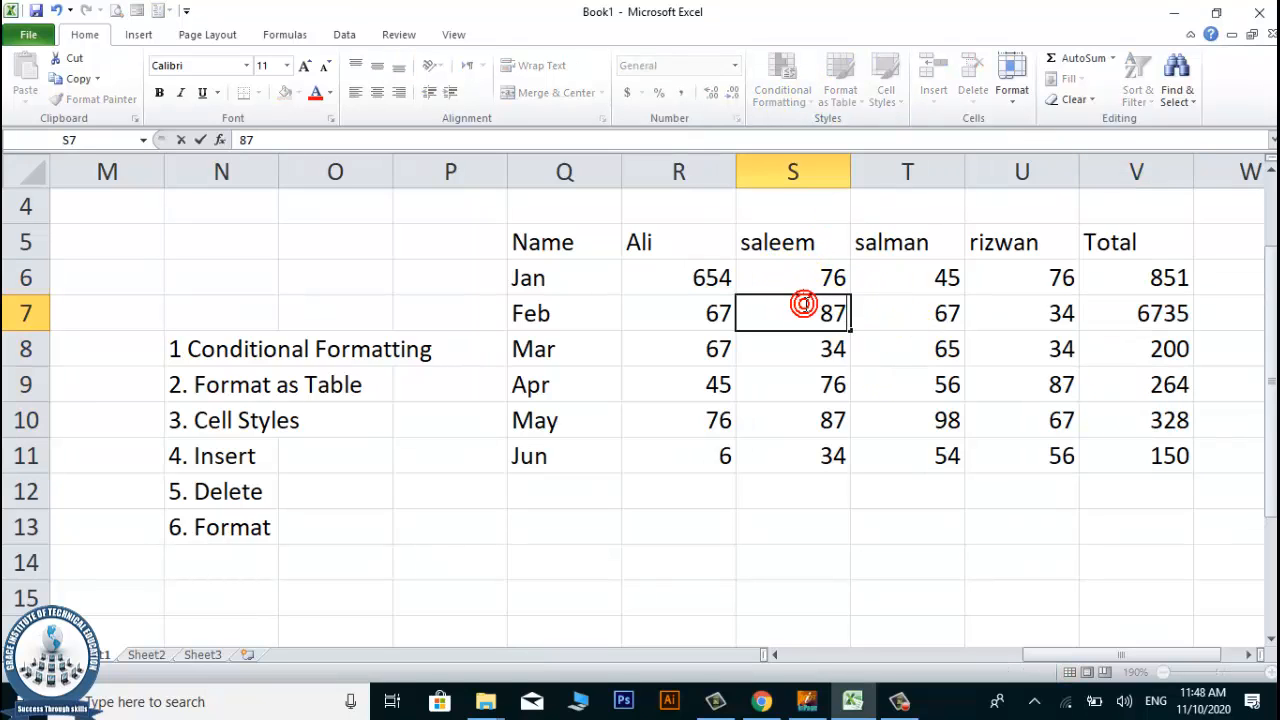
left_click(805, 305)
key("Return")
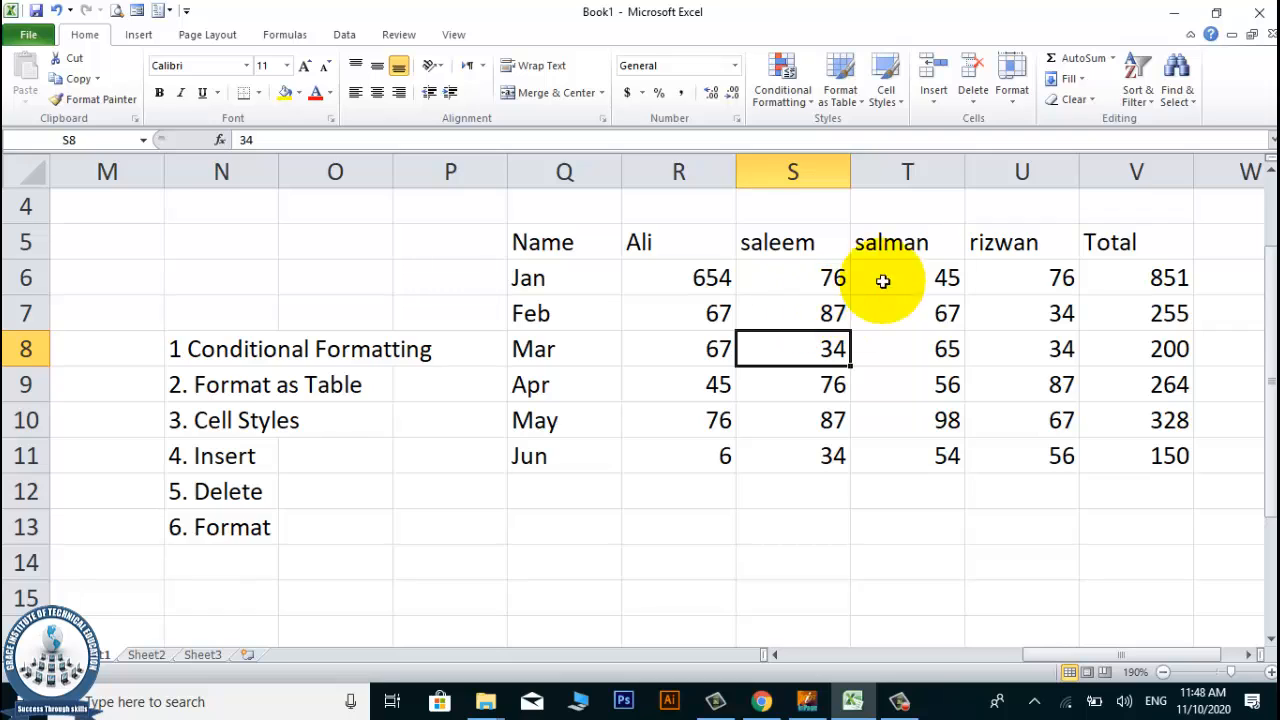
left_click(805, 104)
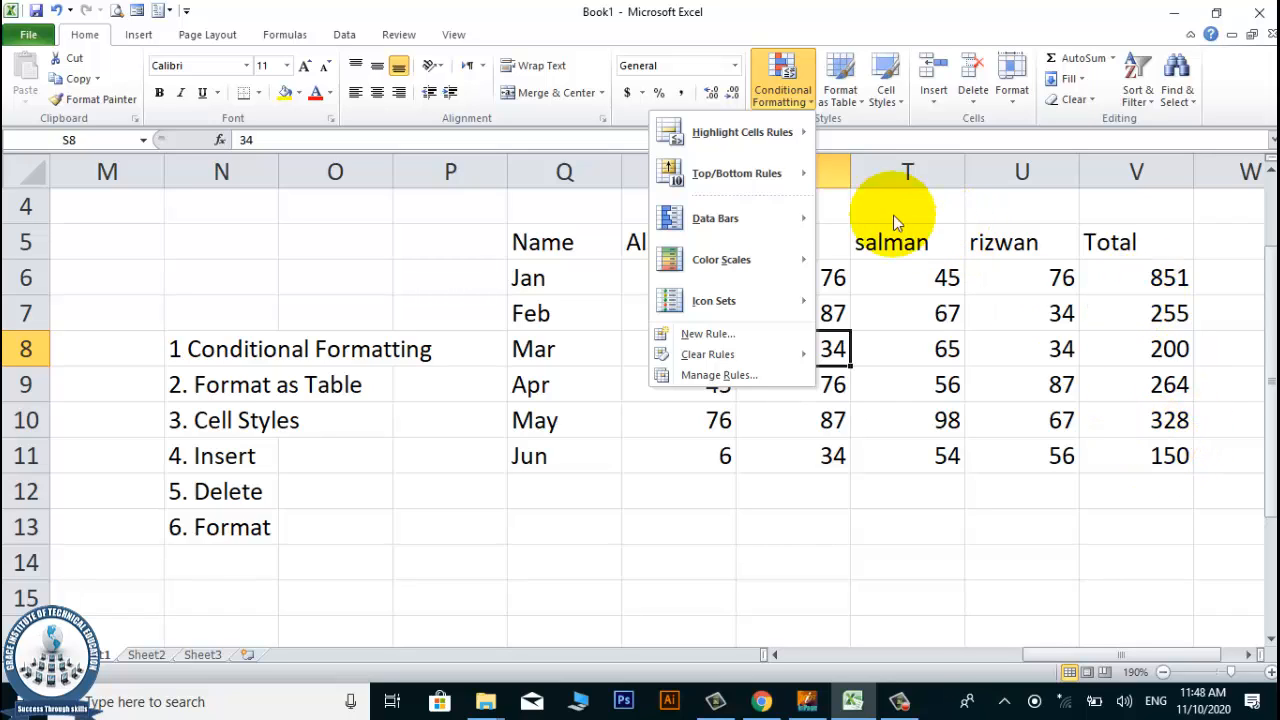
mouse_move(781, 140)
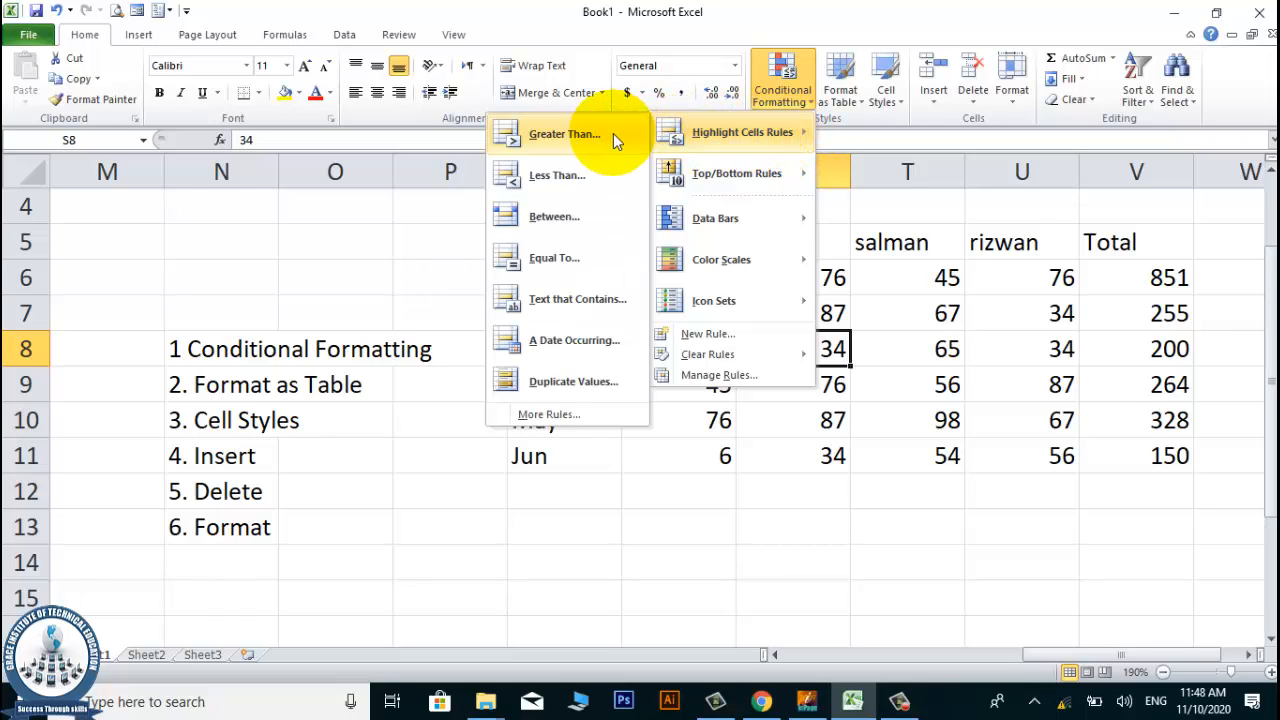
left_click(1152, 277)
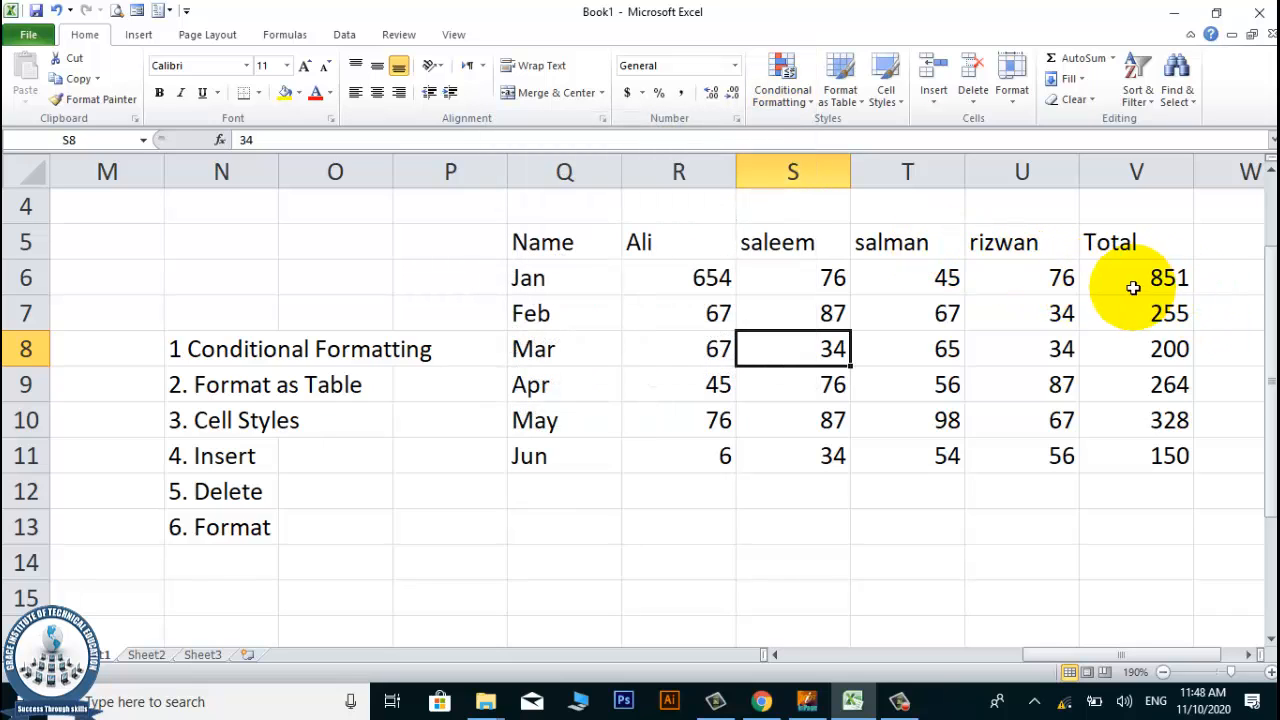
Apply a Greater Than conditional formatting rule of 300 to the totals V6:V11, using Light Red Fill with Dark Red Text.
left_click_drag(1133, 288, 1143, 460)
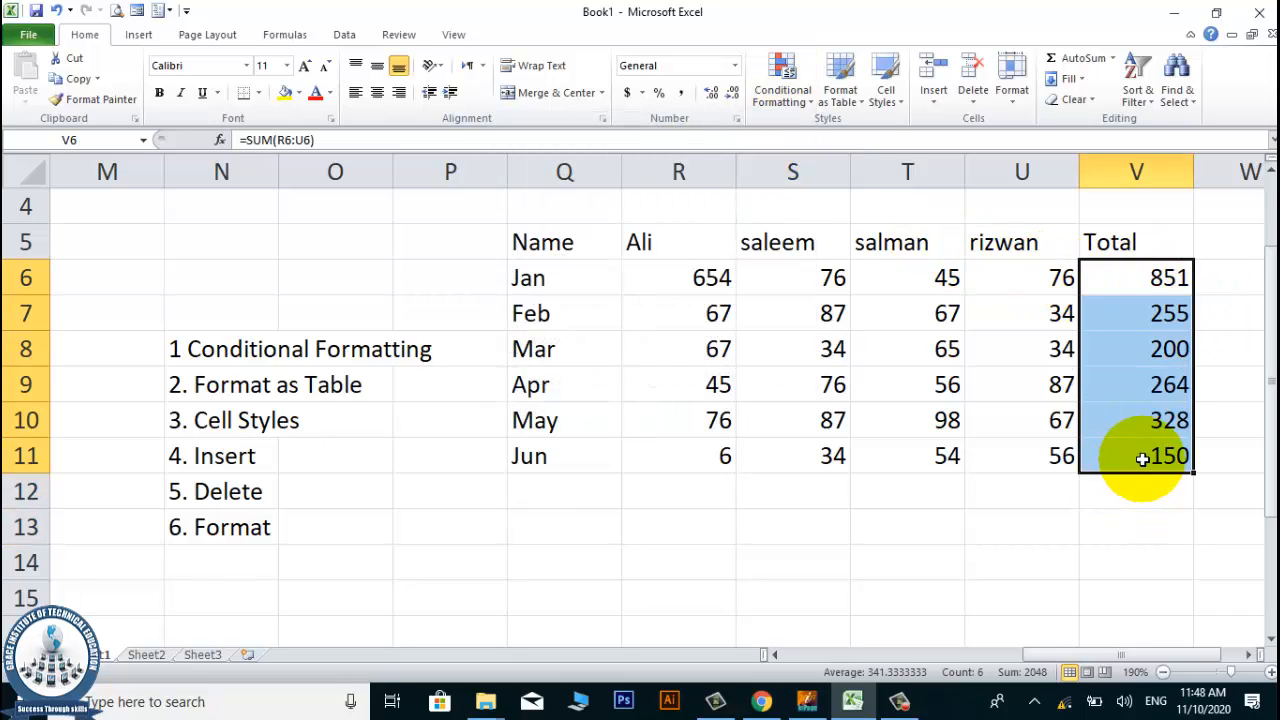
left_click(776, 100)
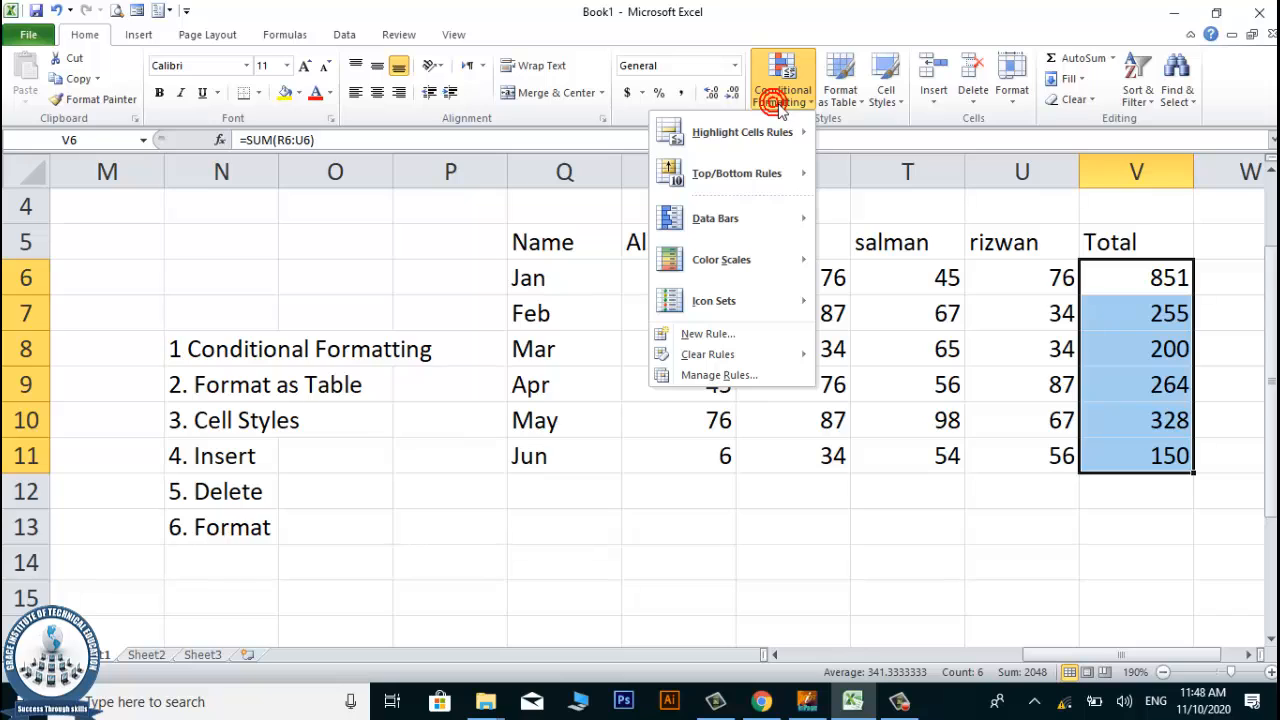
mouse_move(767, 127)
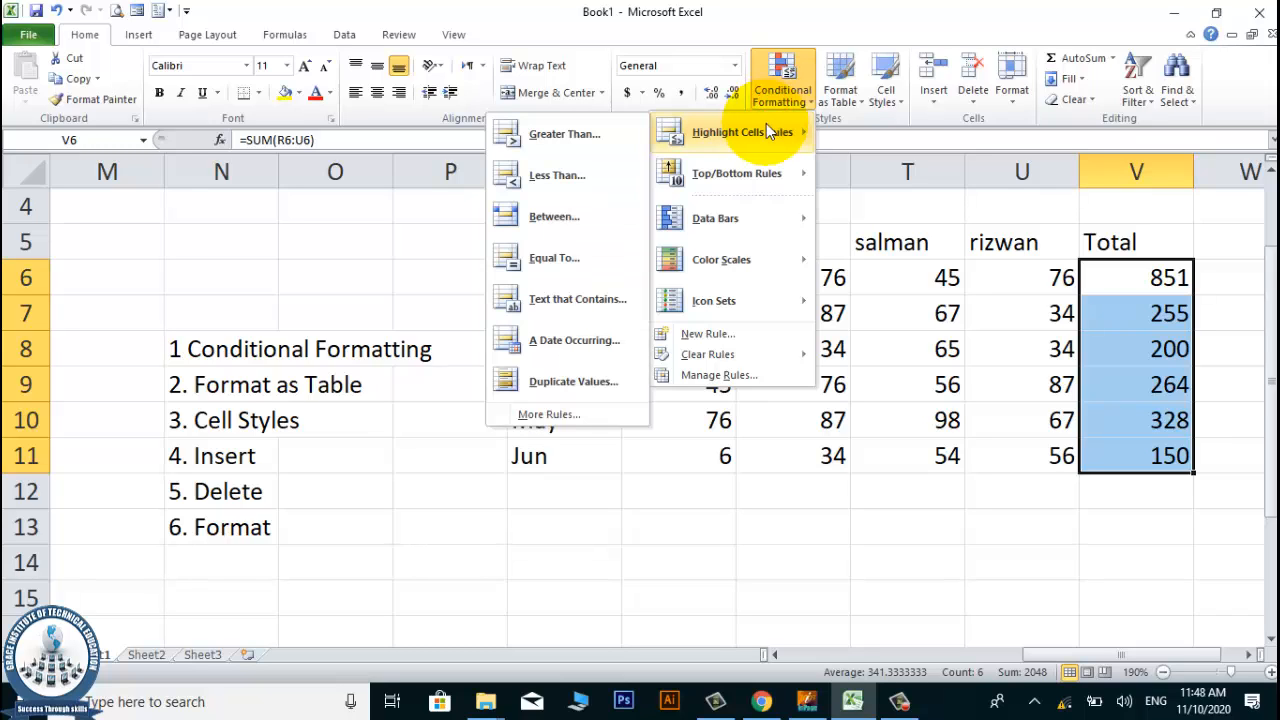
left_click(608, 137)
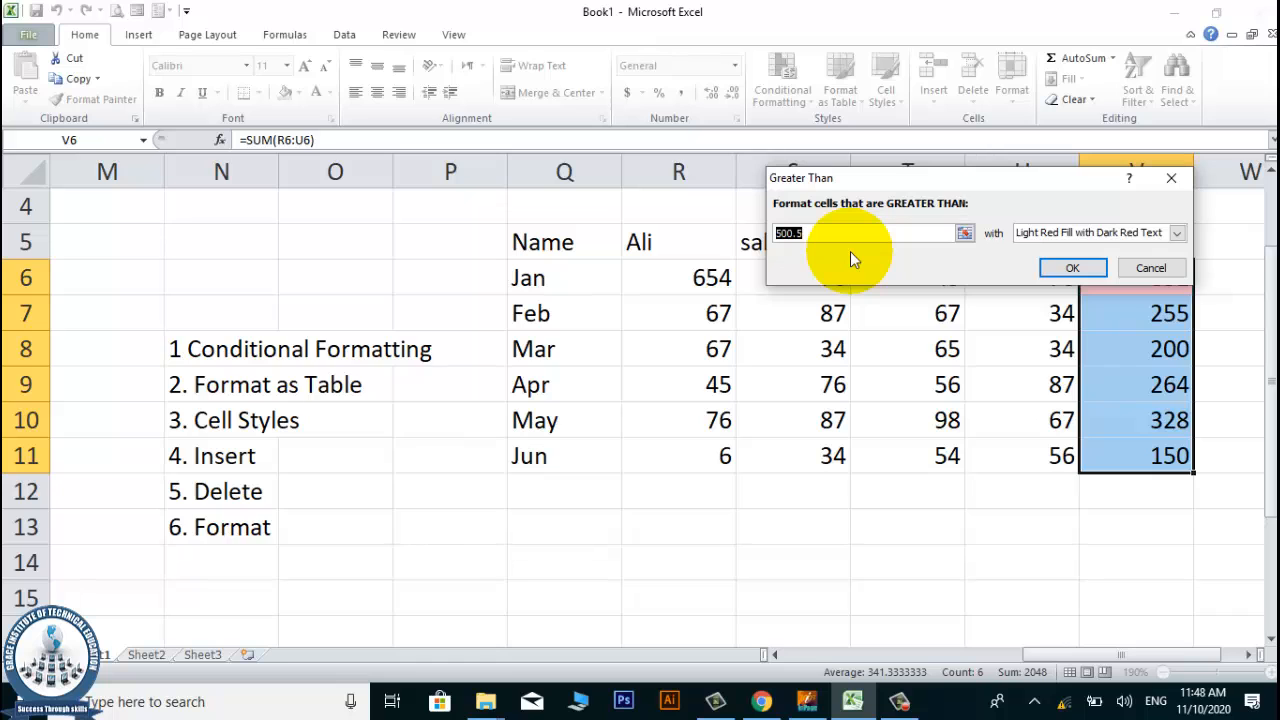
left_click_drag(946, 184, 754, 74)
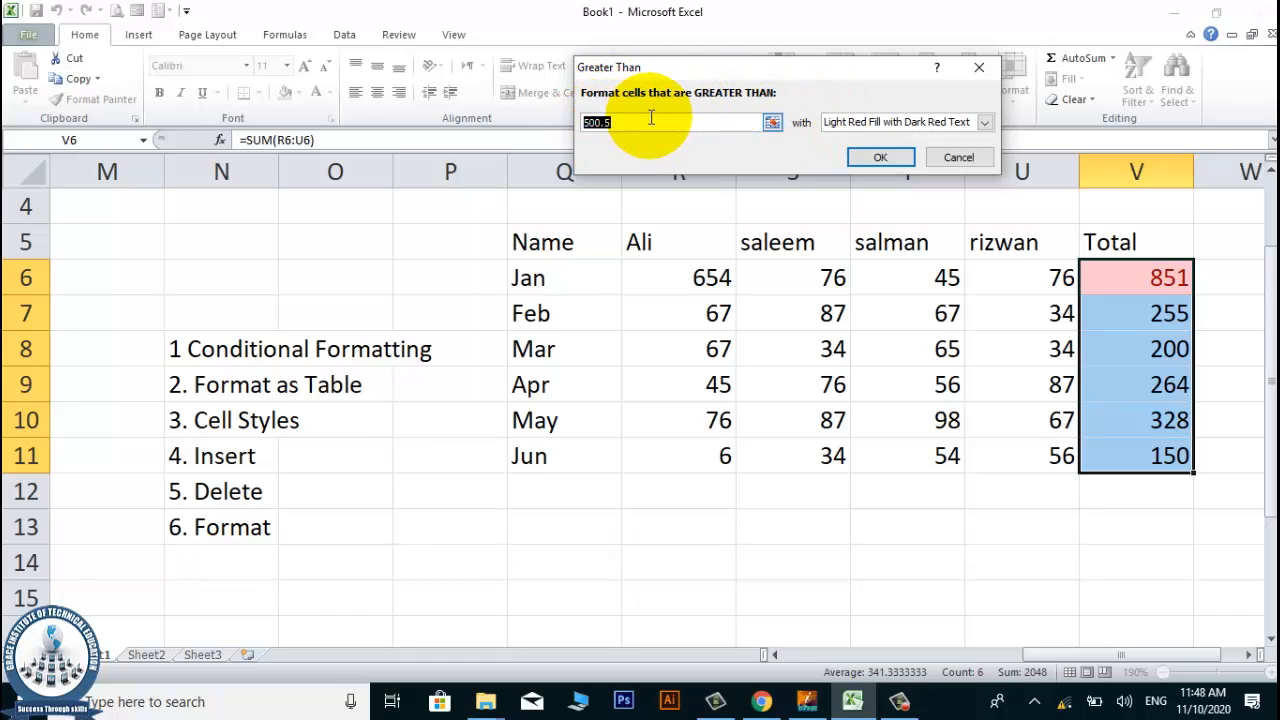
left_click_drag(635, 121, 552, 125)
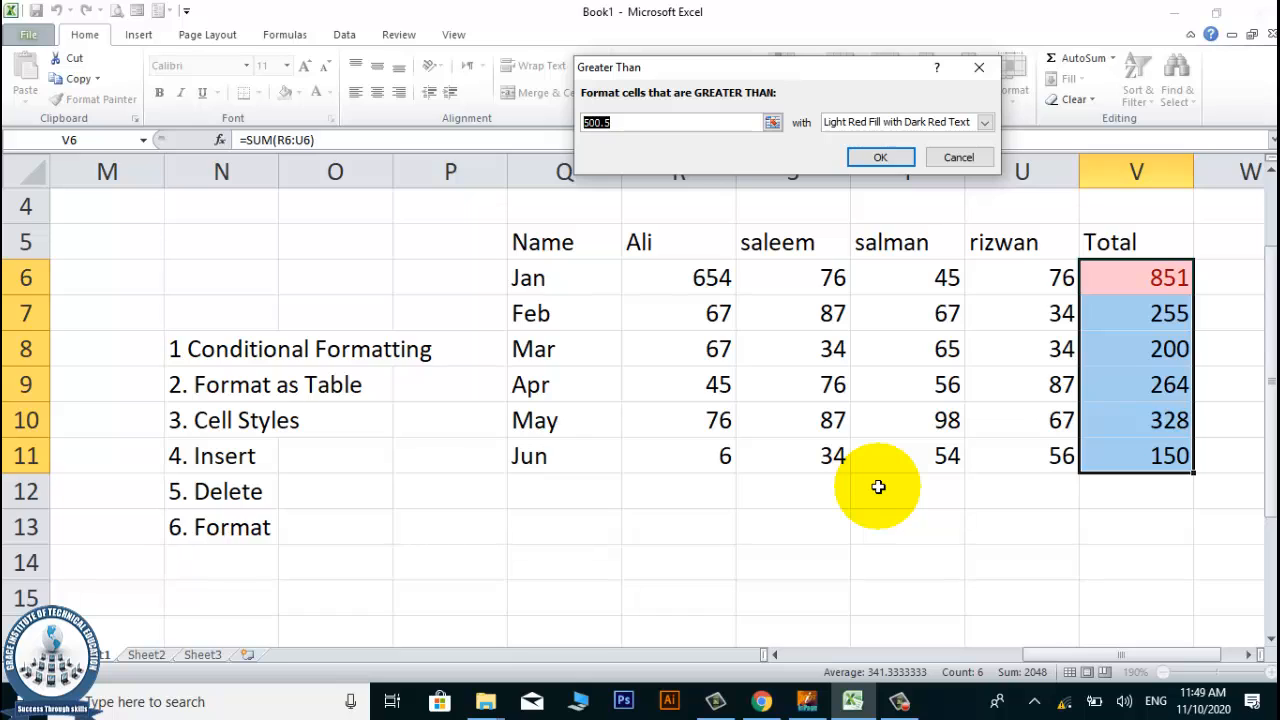
type("2")
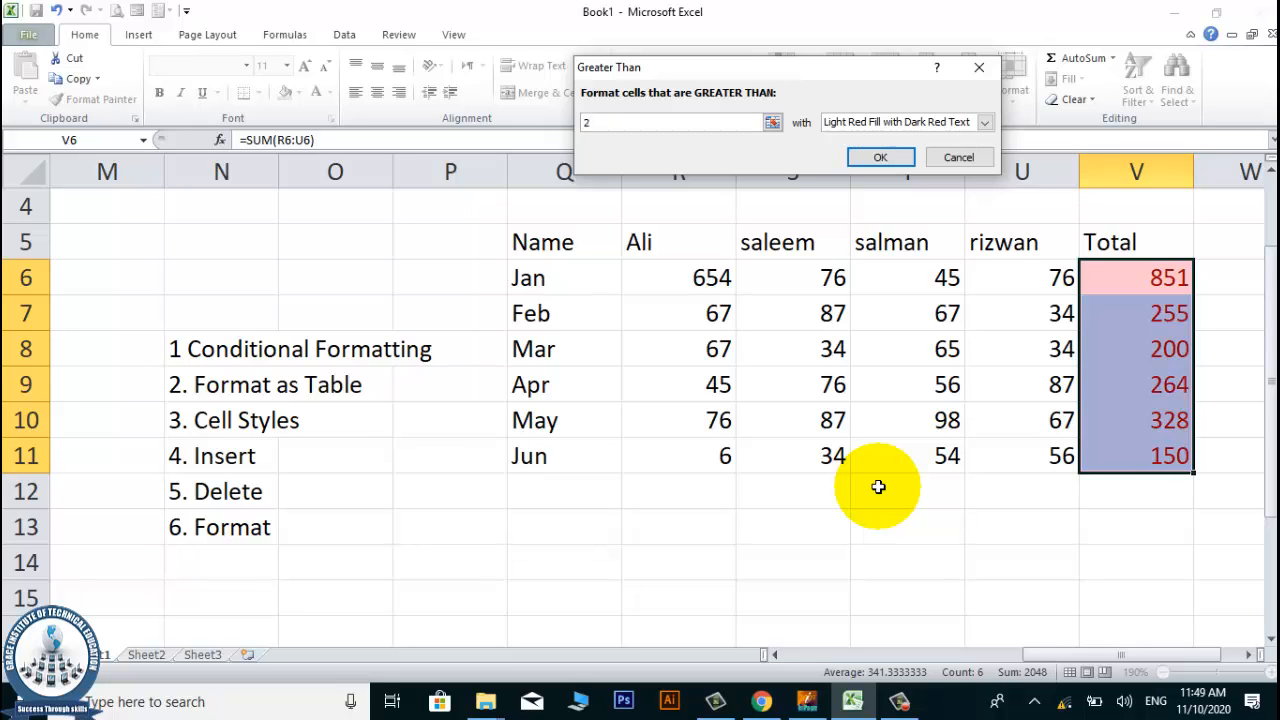
type("00")
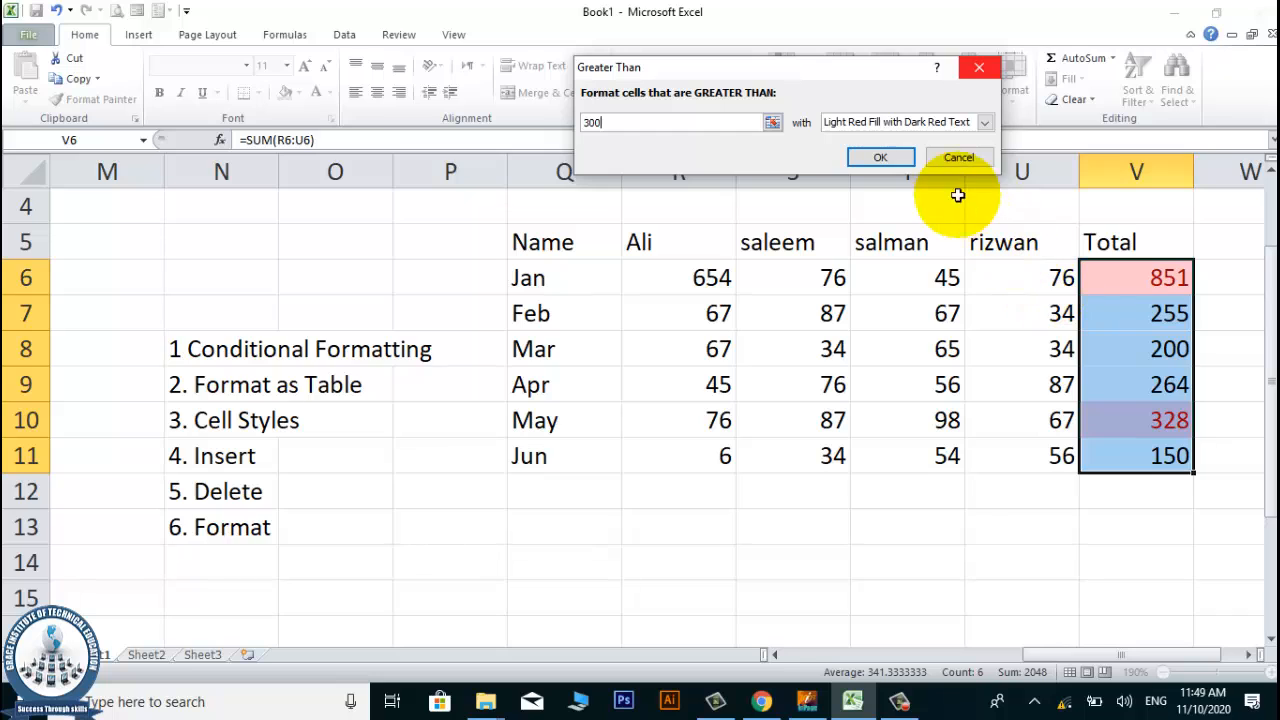
left_click(984, 122)
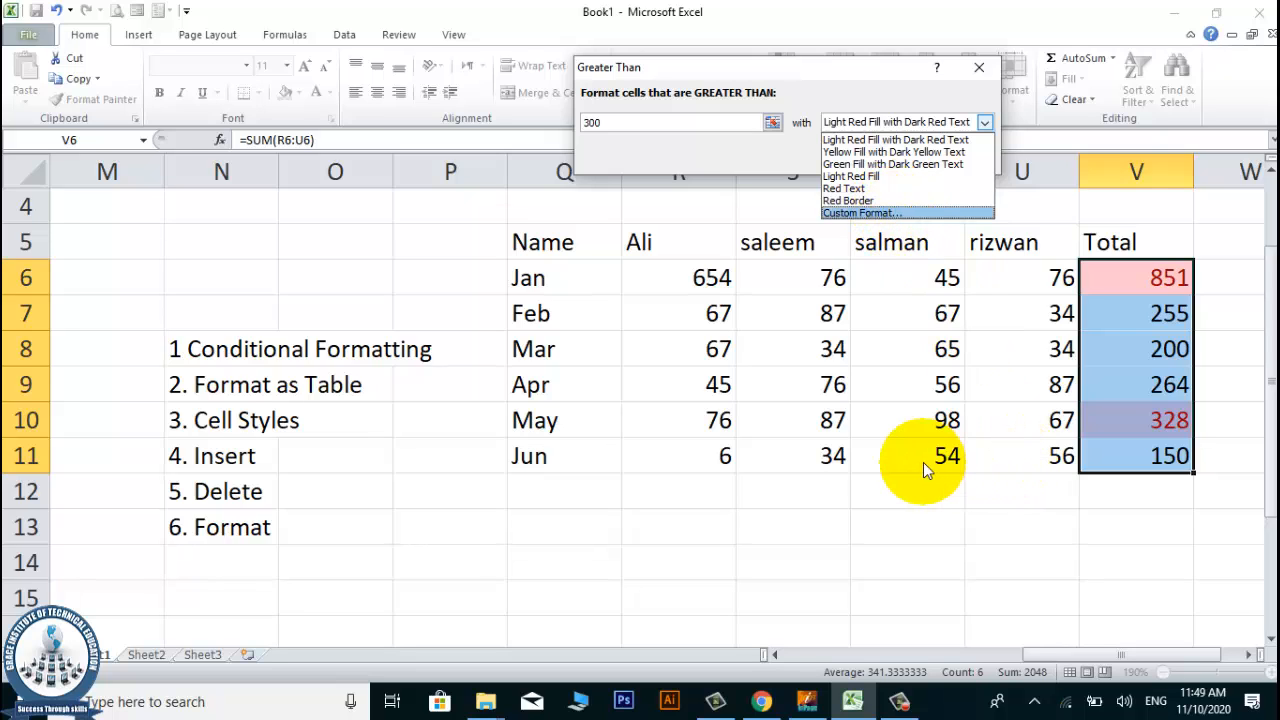
left_click(773, 158)
left_click(884, 153)
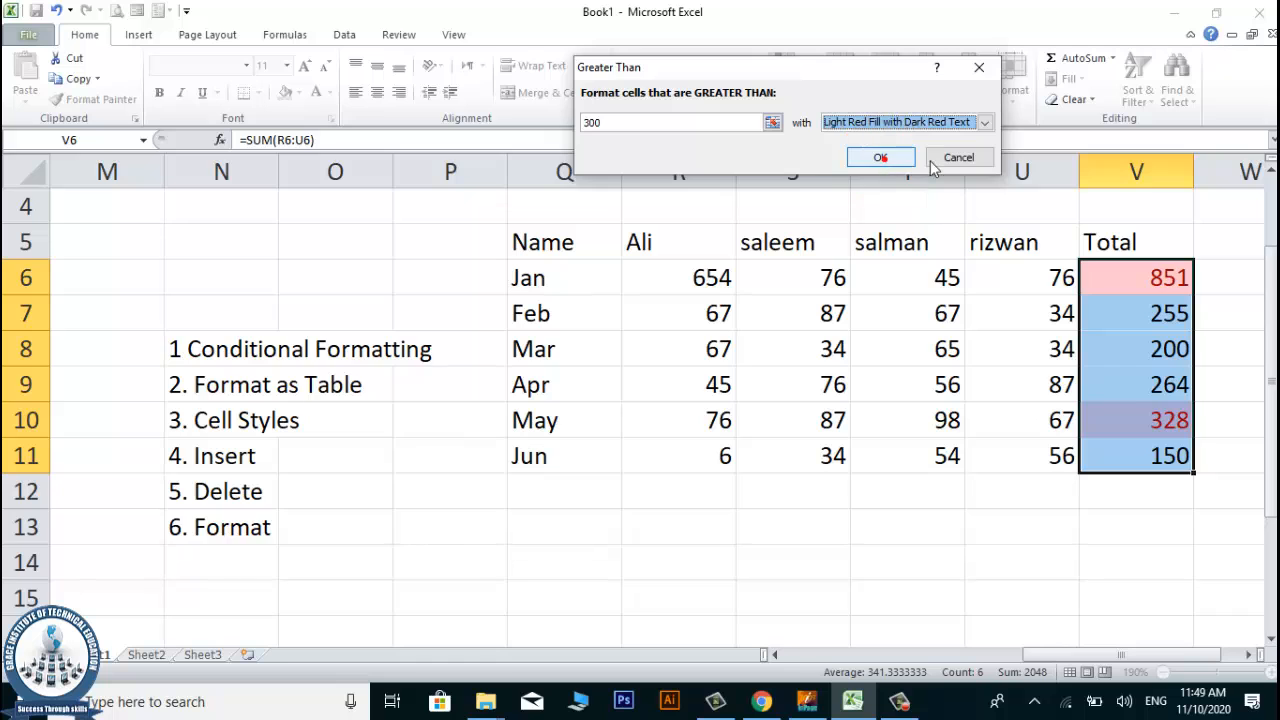
left_click(890, 455)
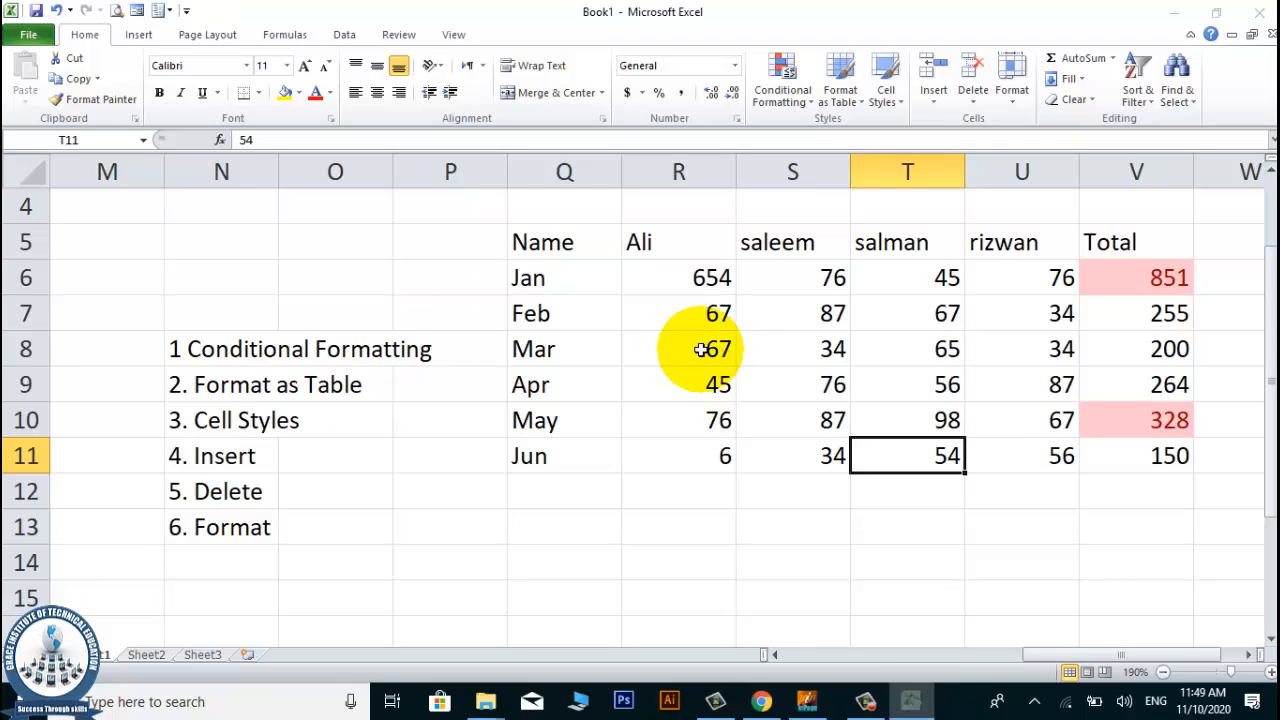
Change the March value in cell R8 to 768 to test the highlighting rule on the totals.
left_click(703, 349)
type("768")
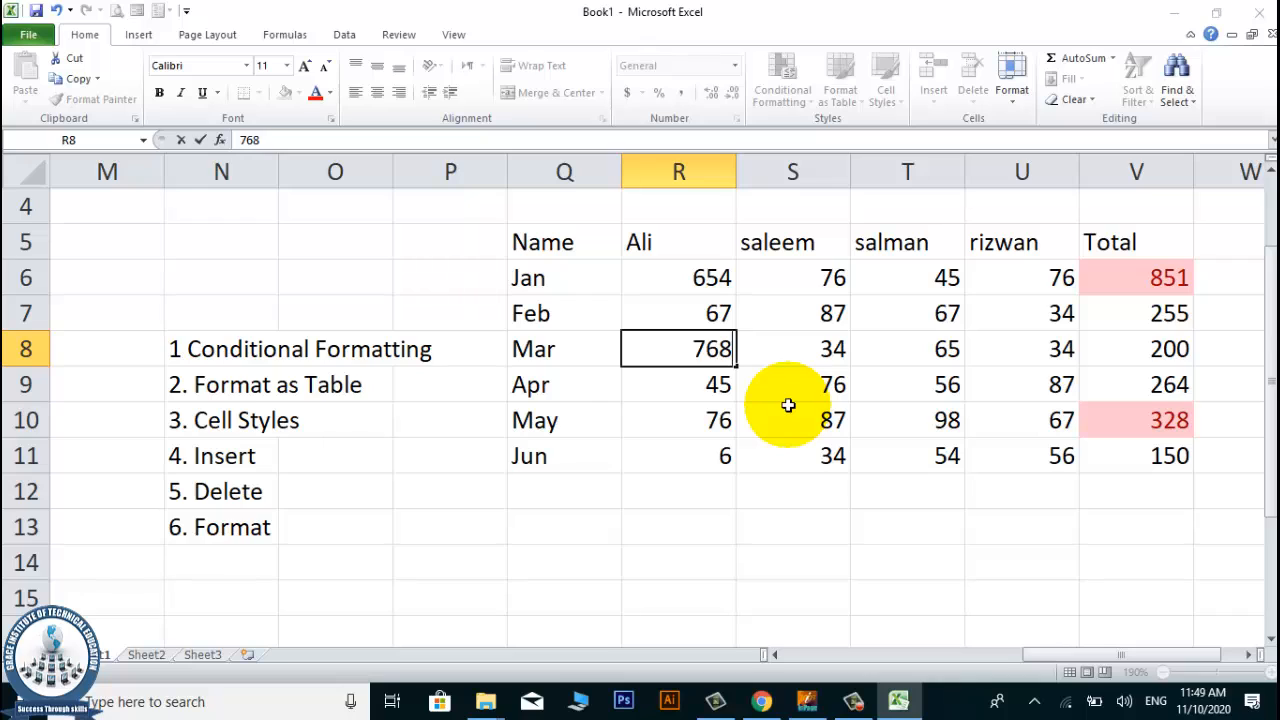
key("Tab")
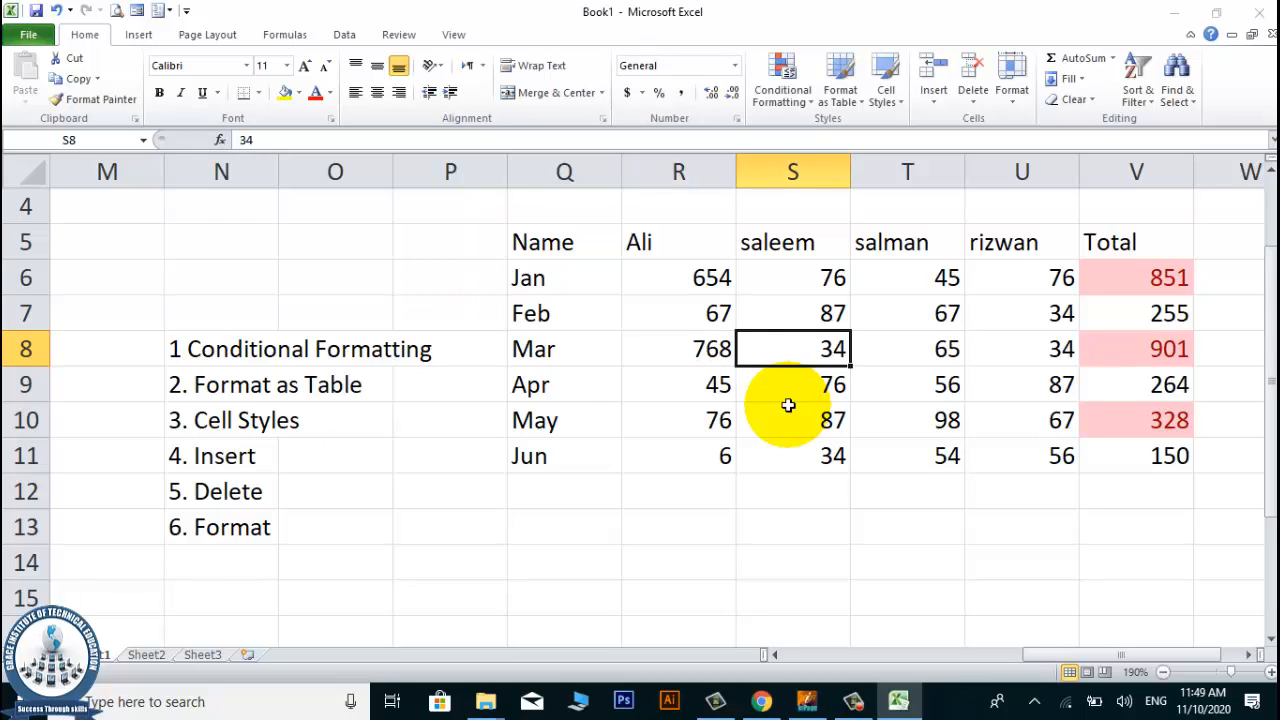
key("Down")
key("Up")
key("Up")
key("Up")
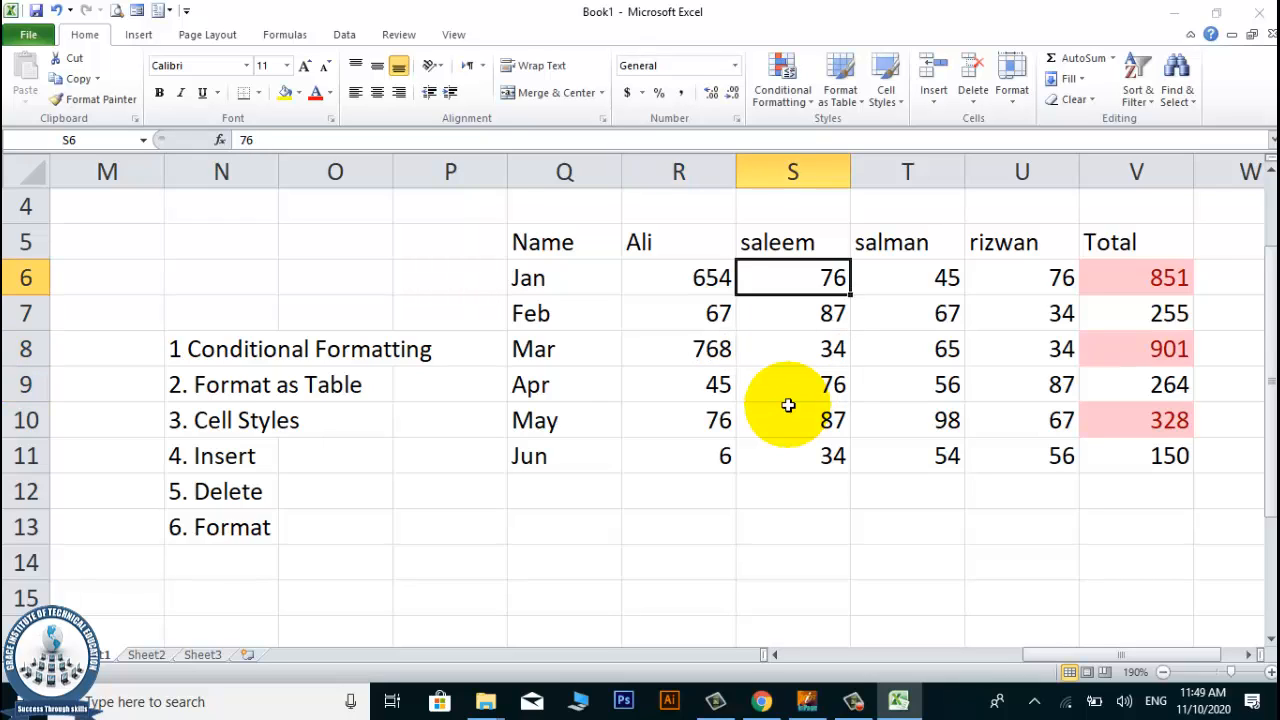
Change the January values to 3 in cell S6 and 2 in cell R6.
type("3")
key("Return")
key("Up")
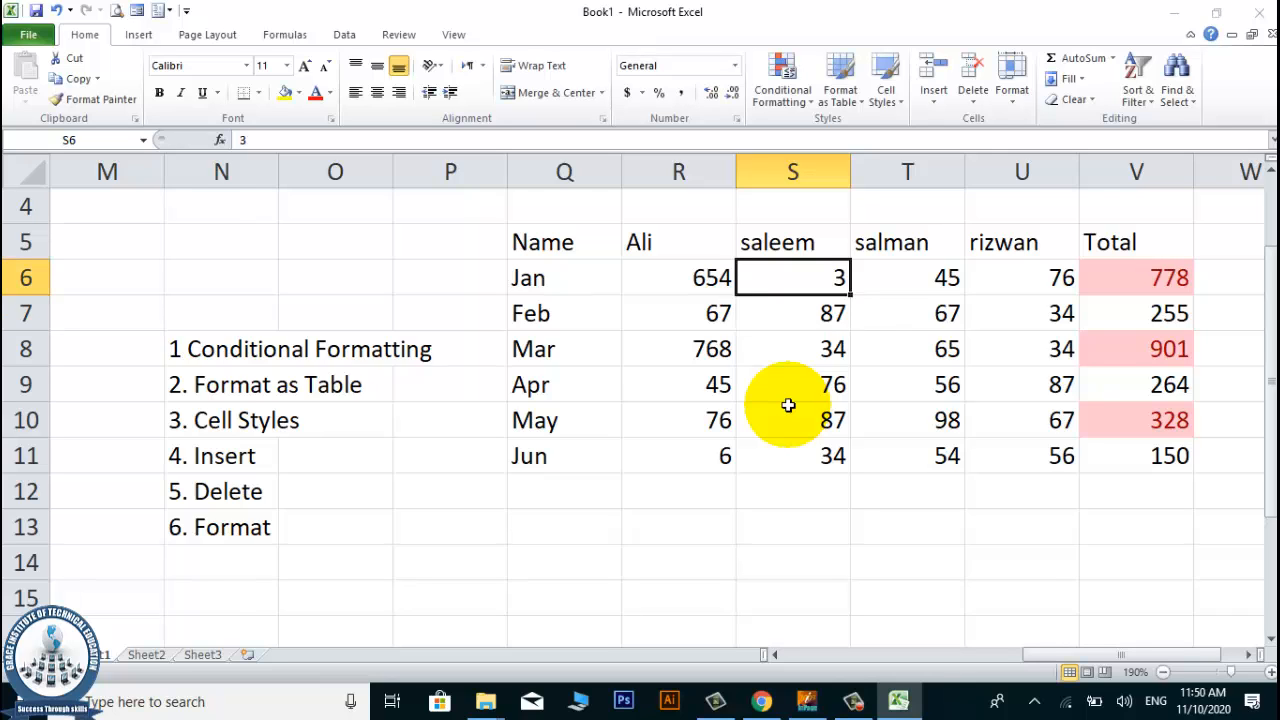
key("Left")
type("2")
key("Return")
key("Up")
key("Right")
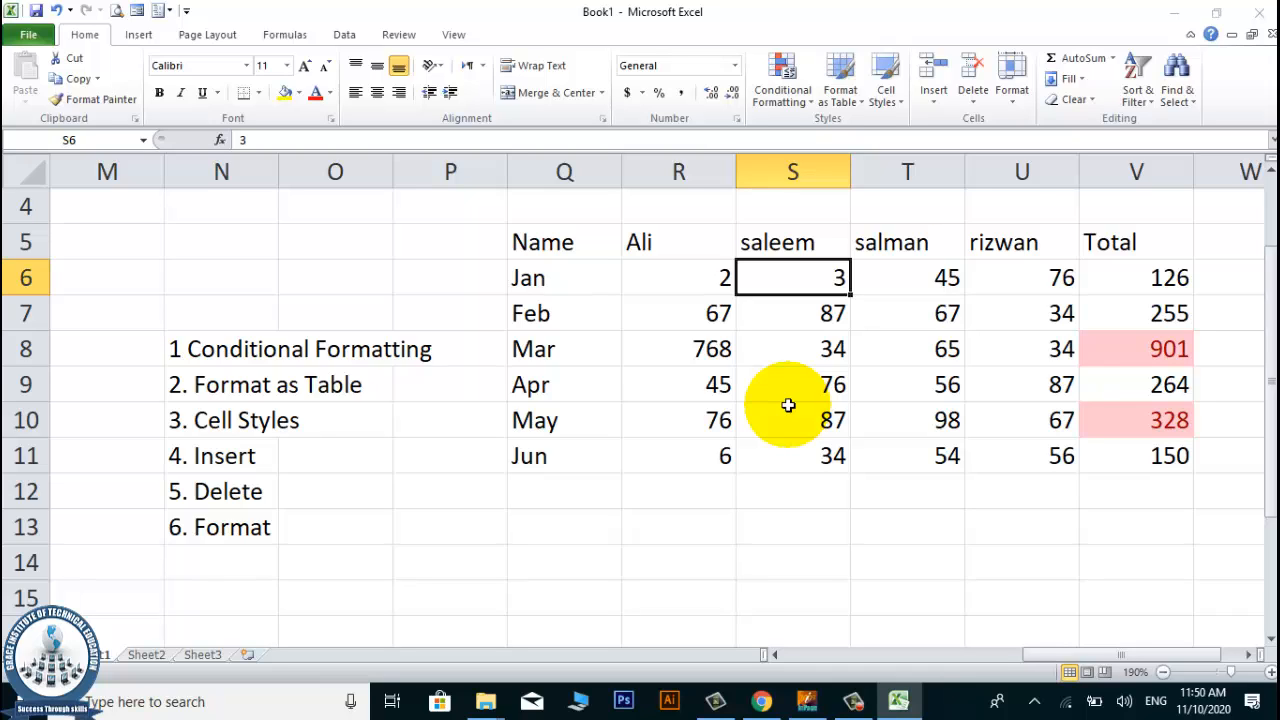
Set the January value in cell S6 to 44.
key("Up")
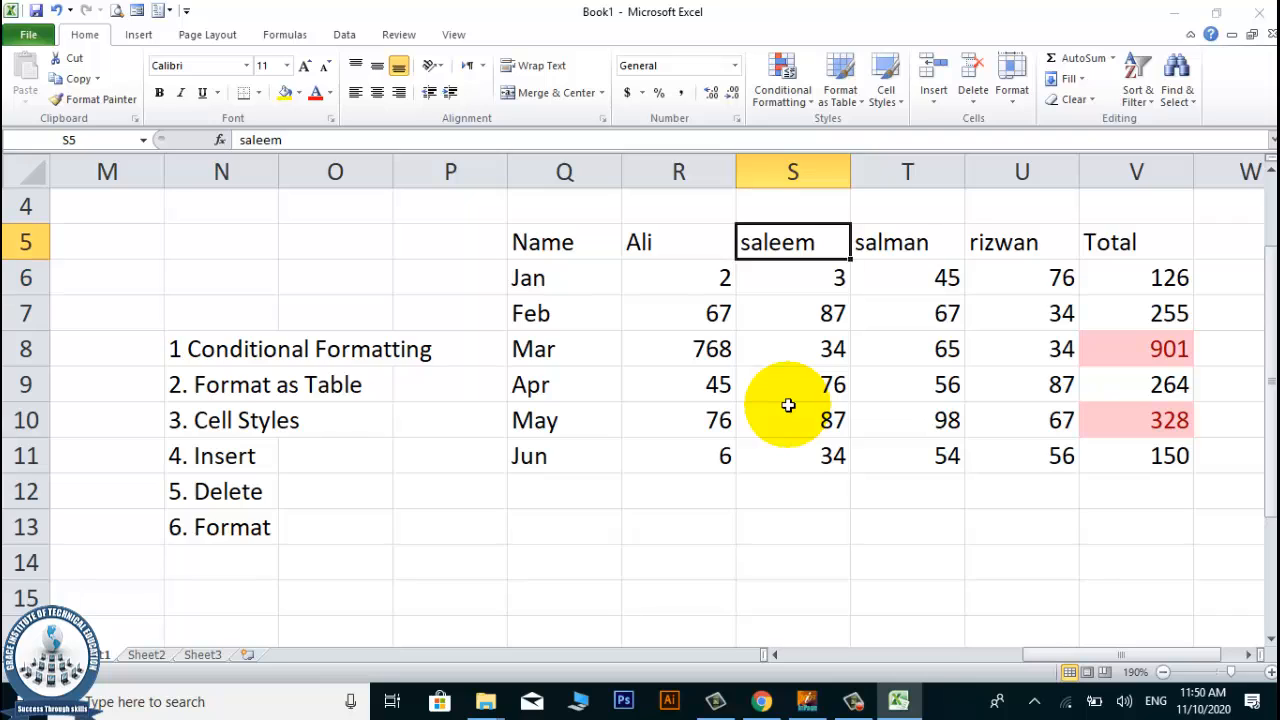
key("Right")
key("Right")
key("Down")
key("Left")
key("Left")
type("44")
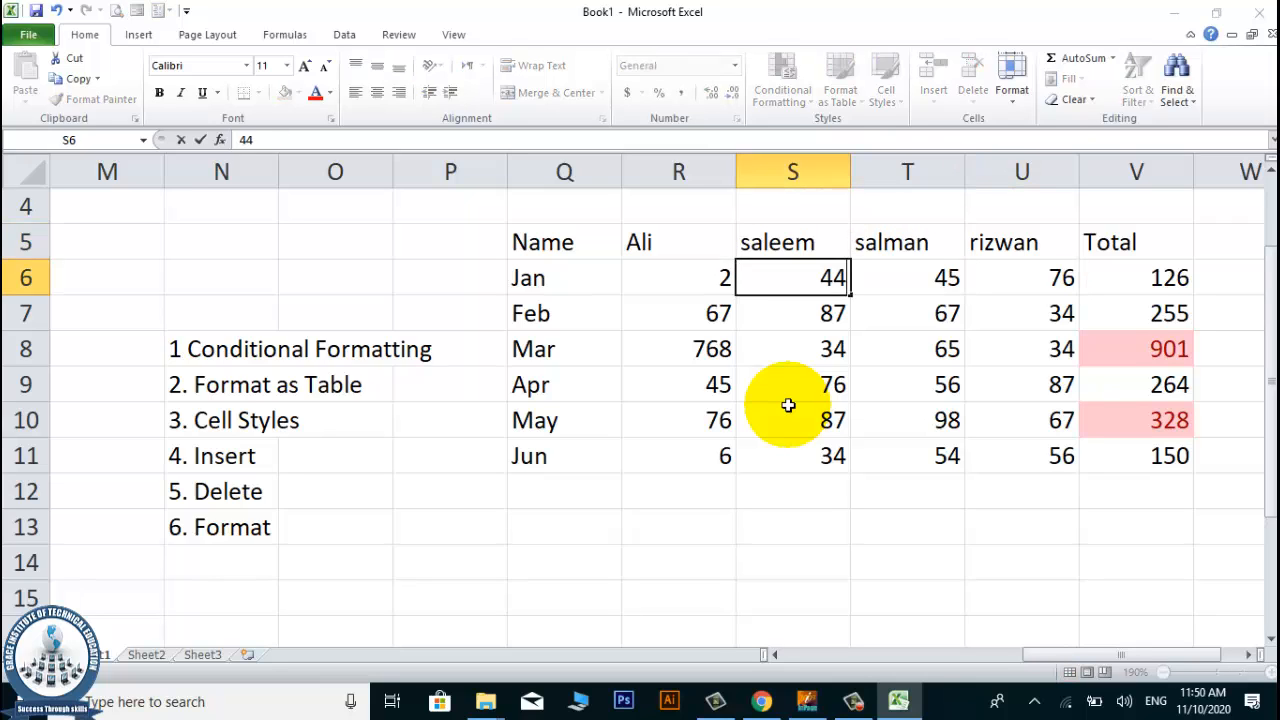
key("Return")
key("Down")
key("Down")
key("Down")
key("Down")
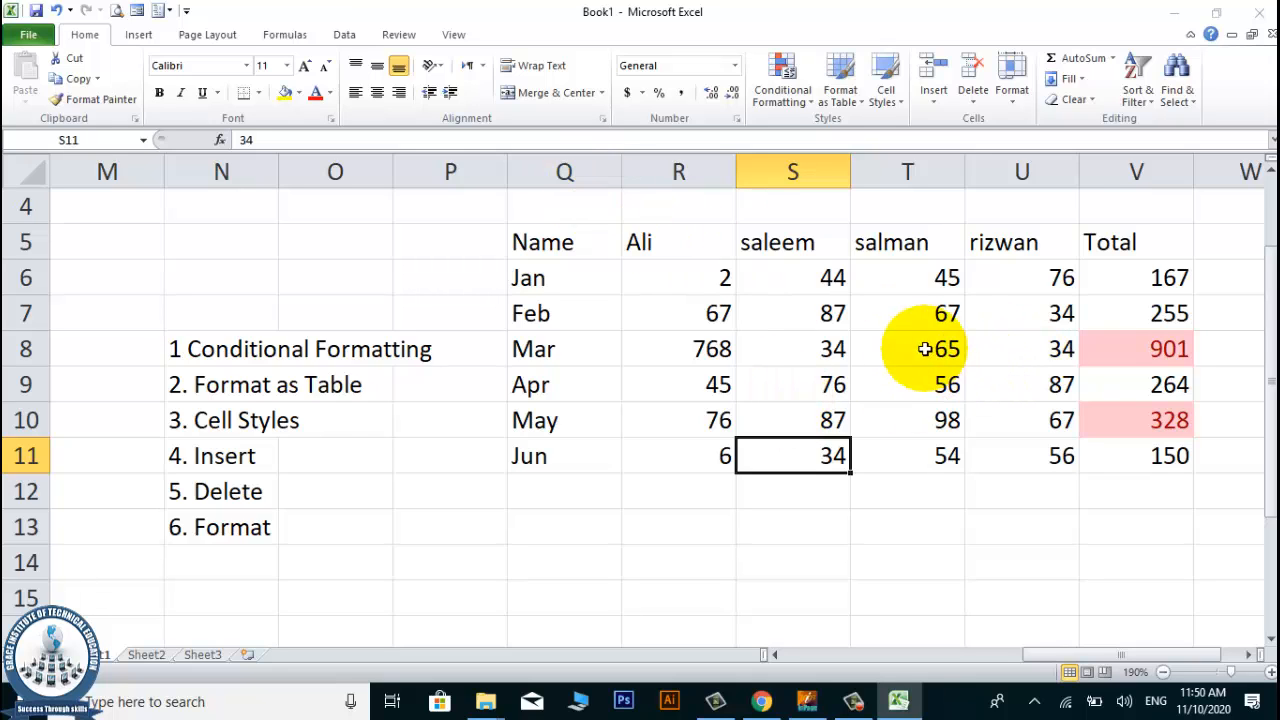
Clear the conditional formatting rules from the totals in V6:V11 only.
left_click_drag(575, 242, 1102, 450)
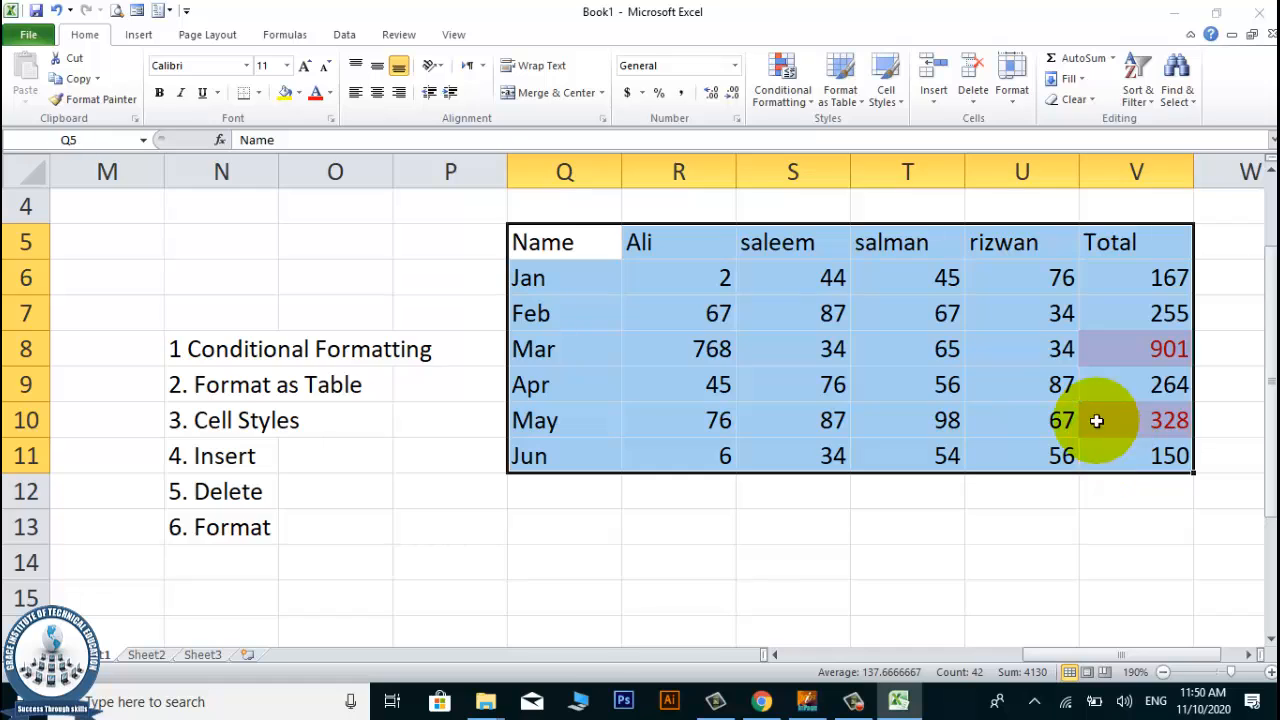
left_click(1034, 366)
left_click_drag(1160, 278, 1130, 462)
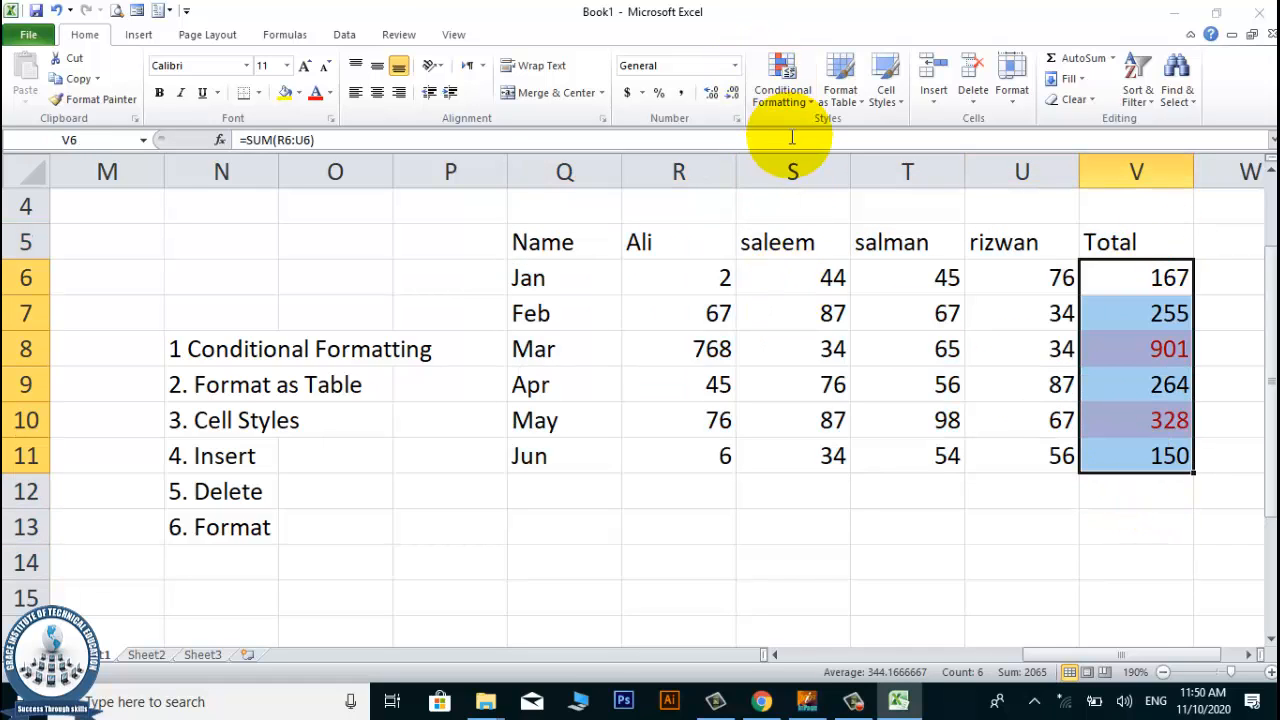
left_click(779, 105)
mouse_move(773, 147)
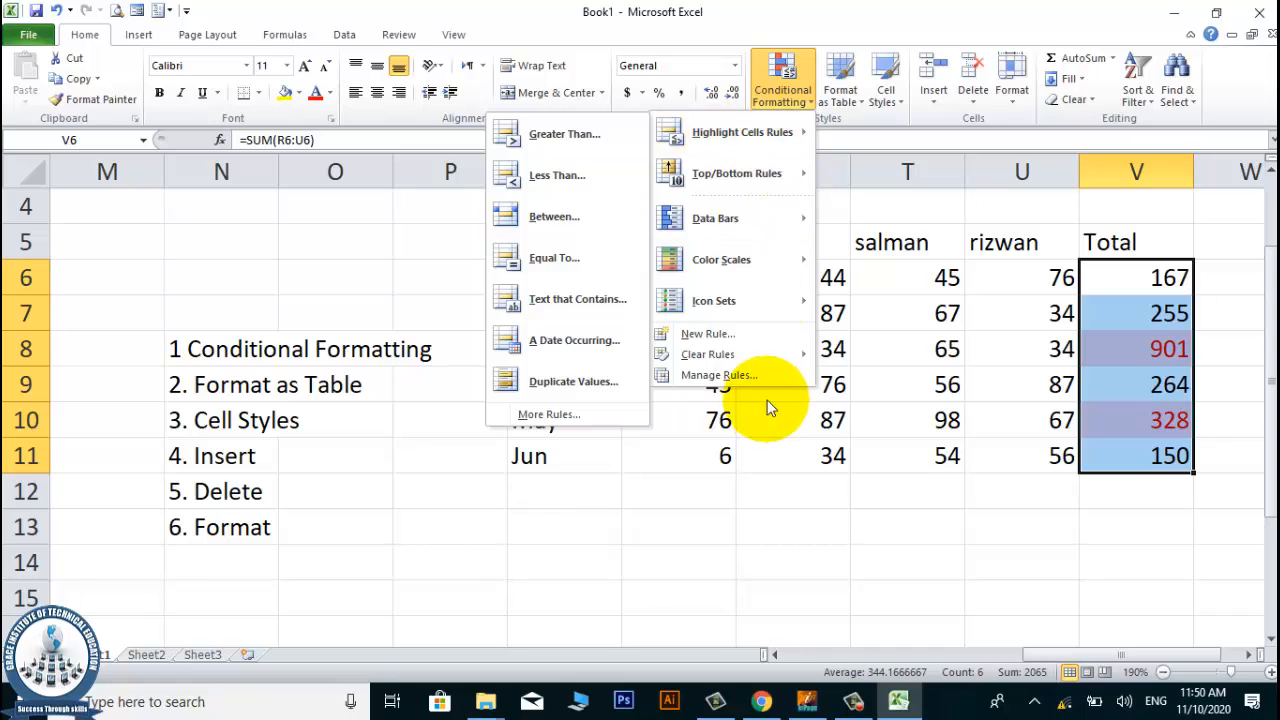
mouse_move(737, 359)
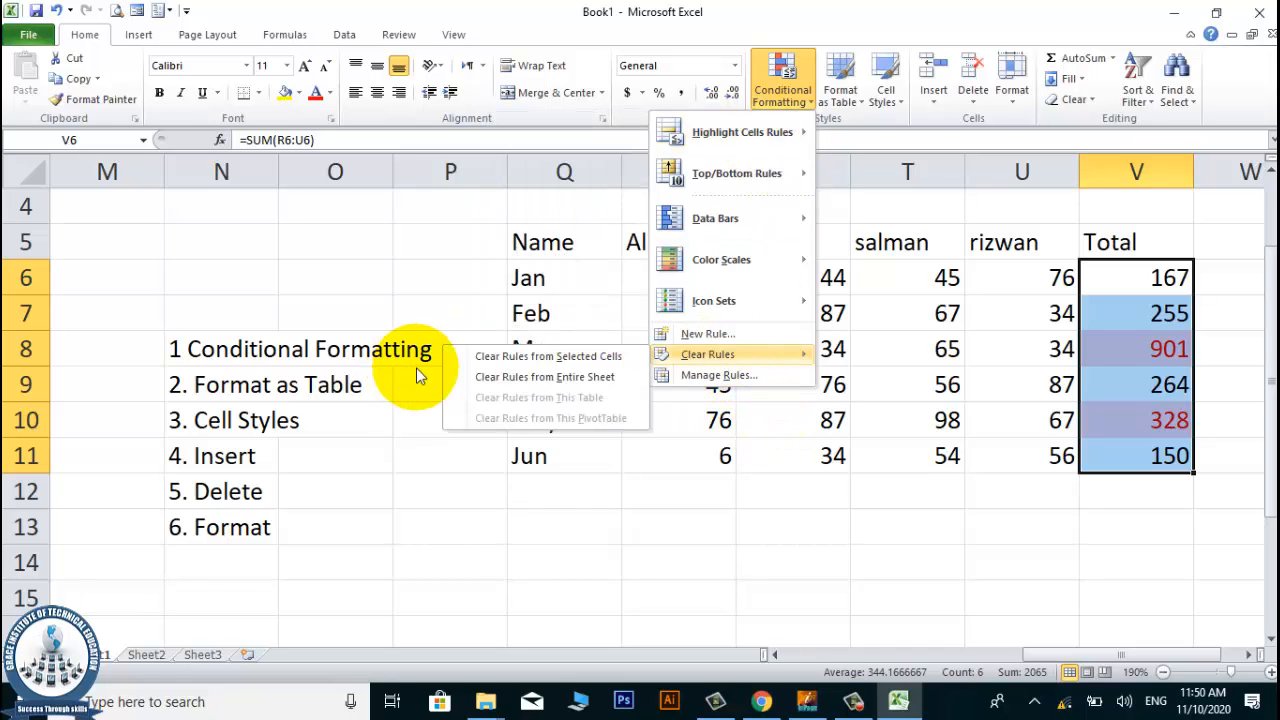
left_click(525, 363)
Preview a Between highlighting rule of 300 to 700 with Light Red Fill with Dark Red Text on V6:V11, and discard it.
left_click(785, 100)
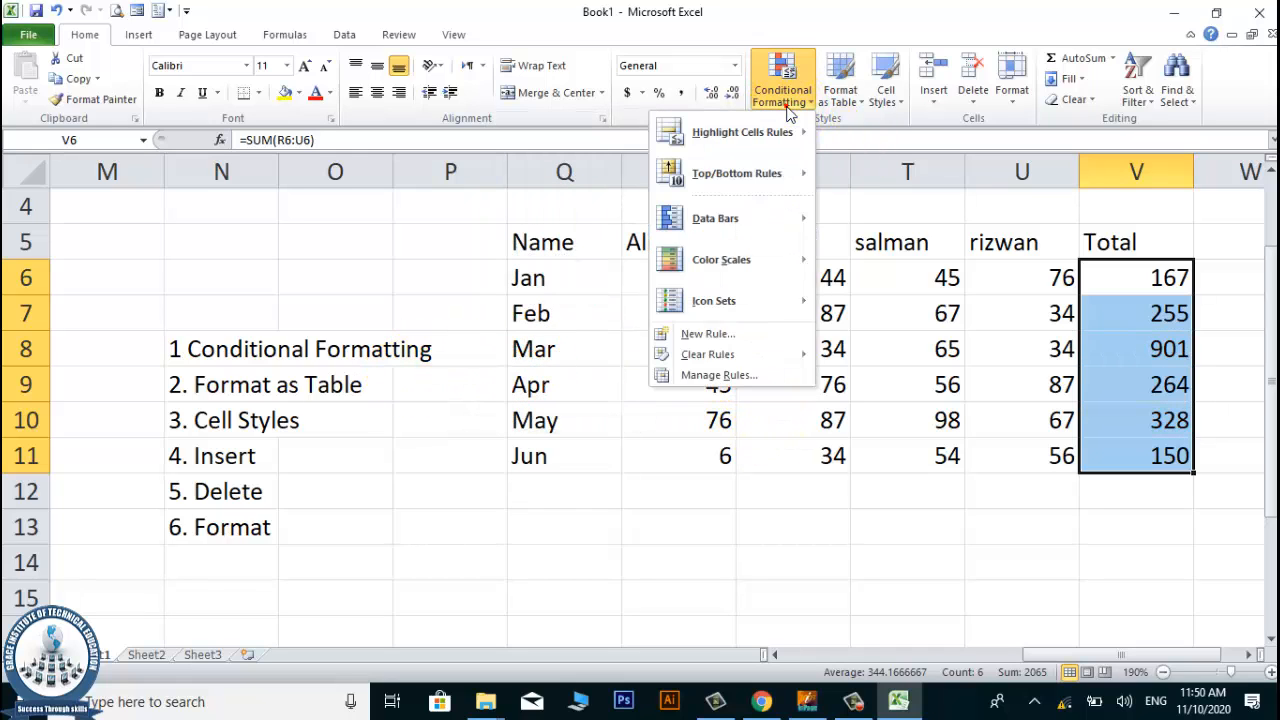
left_click(782, 148)
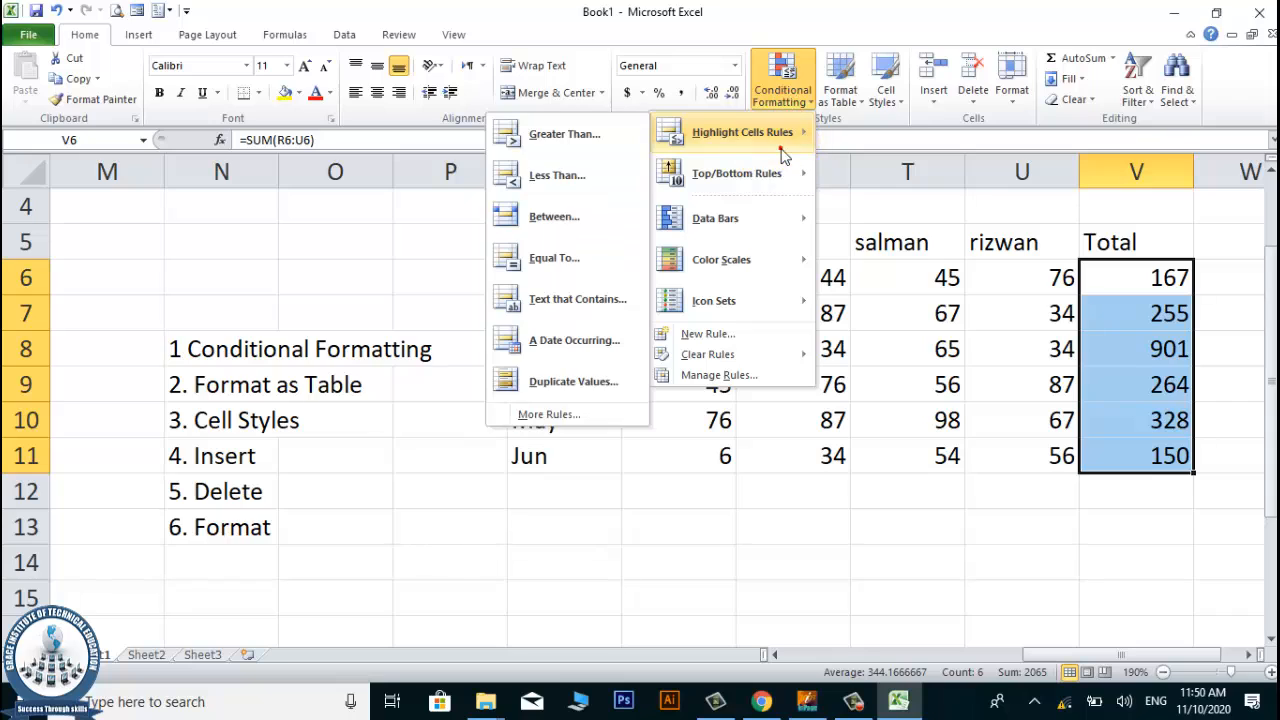
left_click(572, 200)
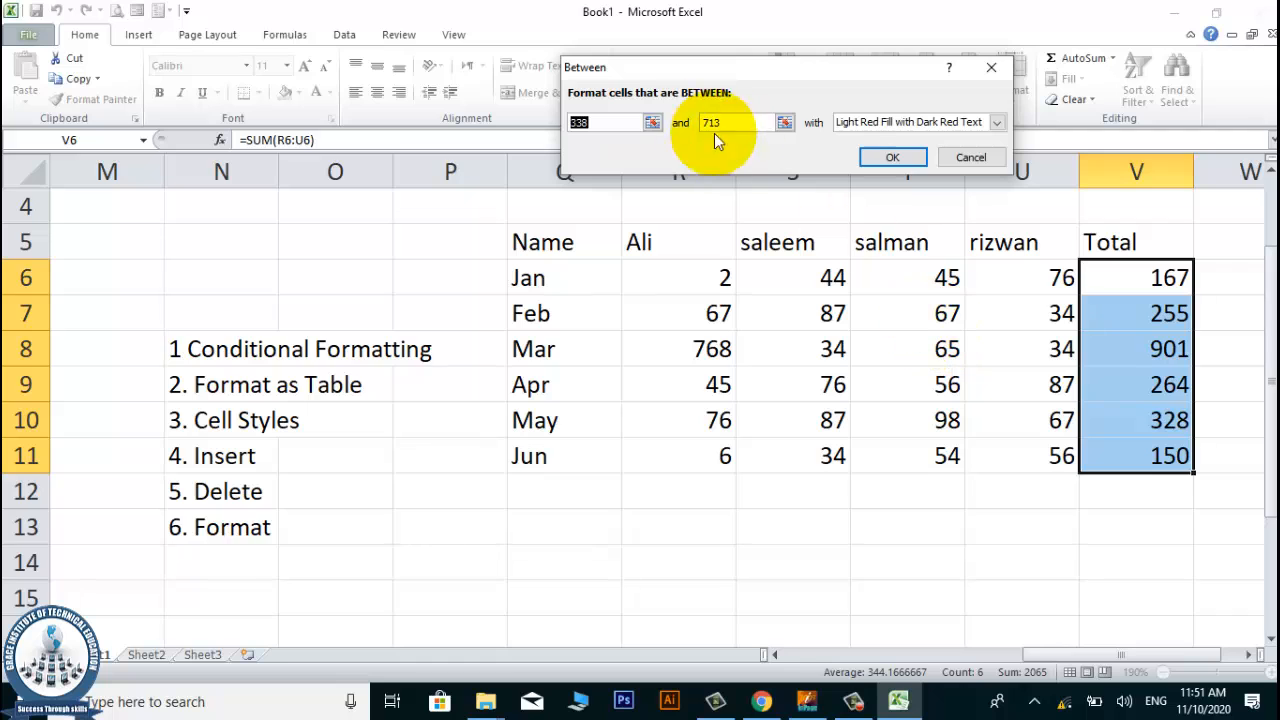
left_click_drag(659, 76, 695, 93)
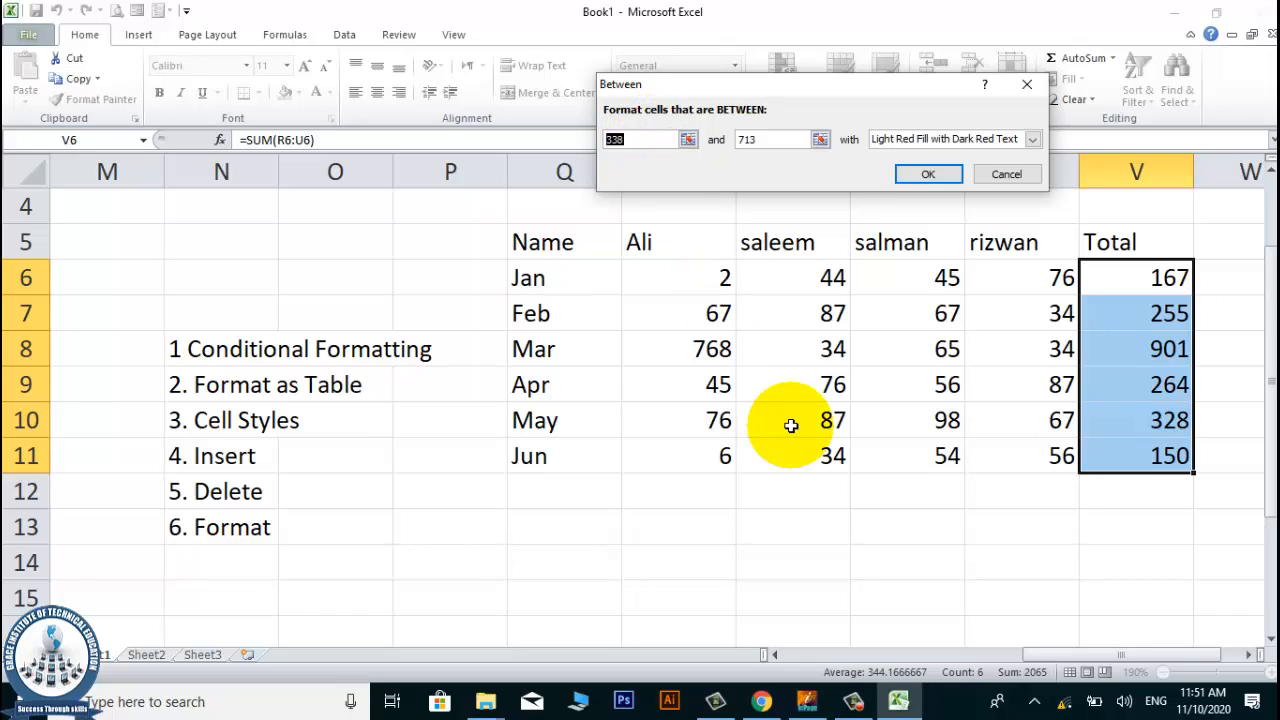
type("300")
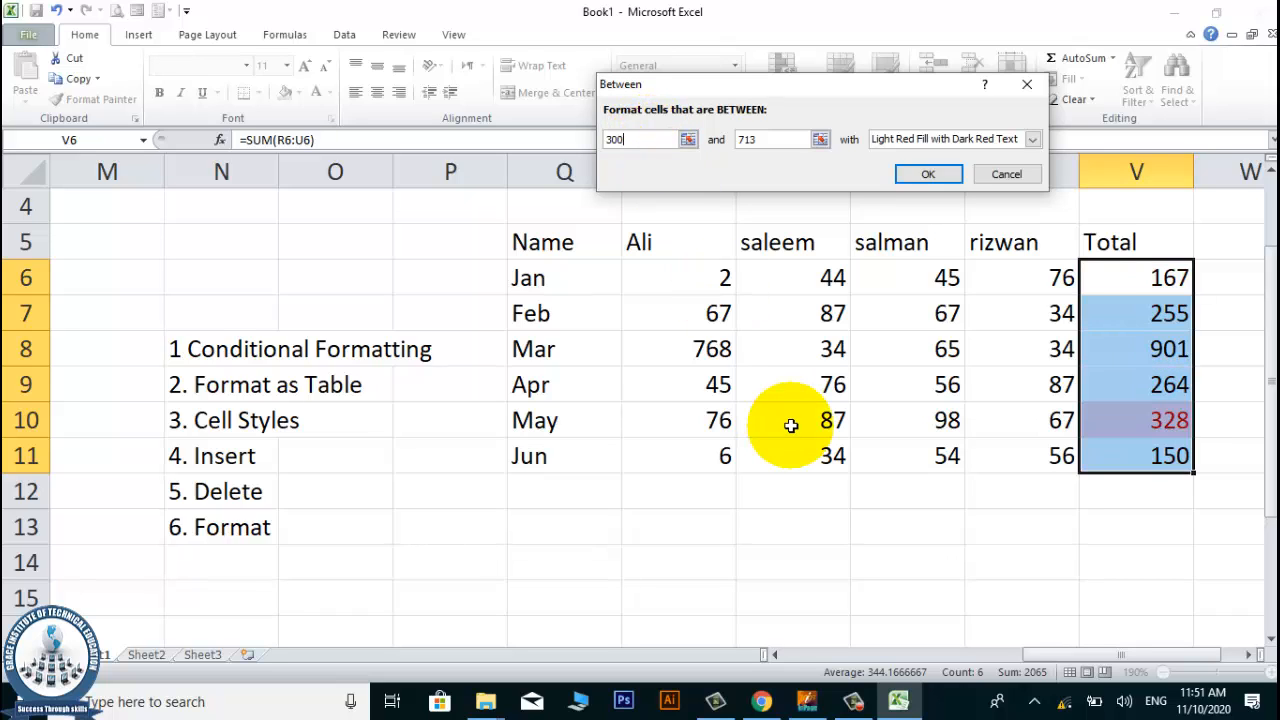
left_click(773, 139)
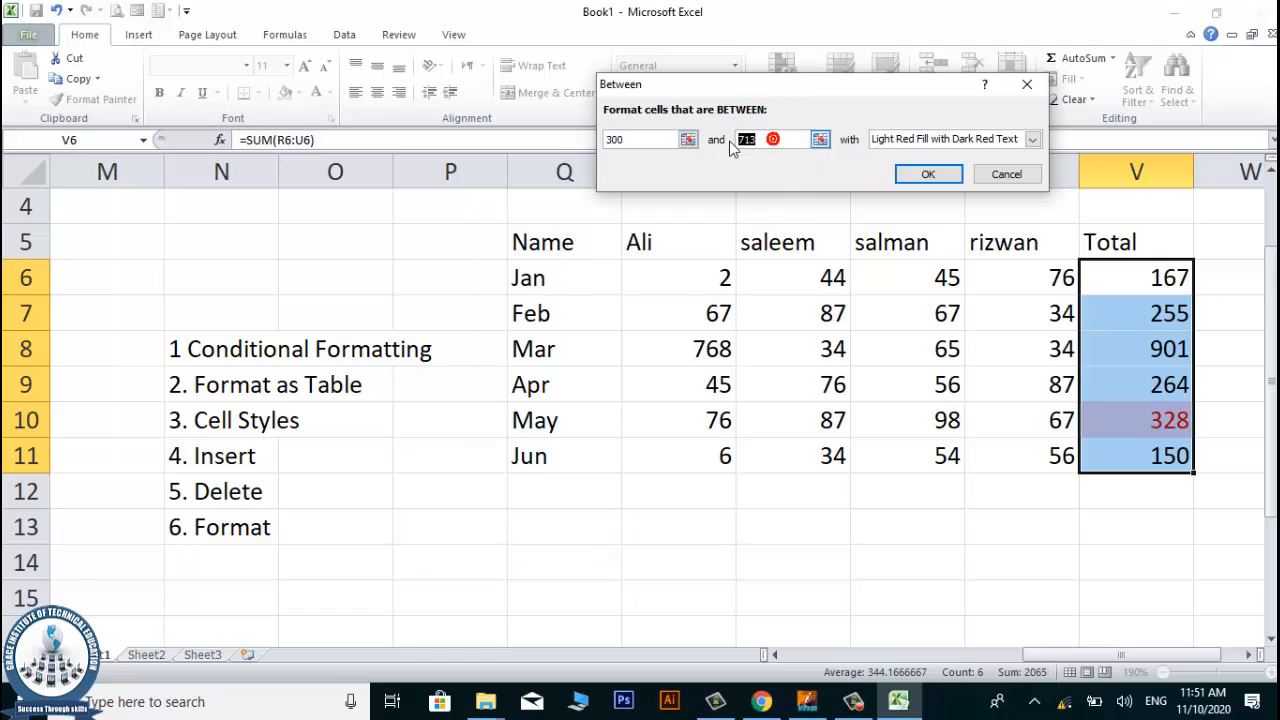
type("700")
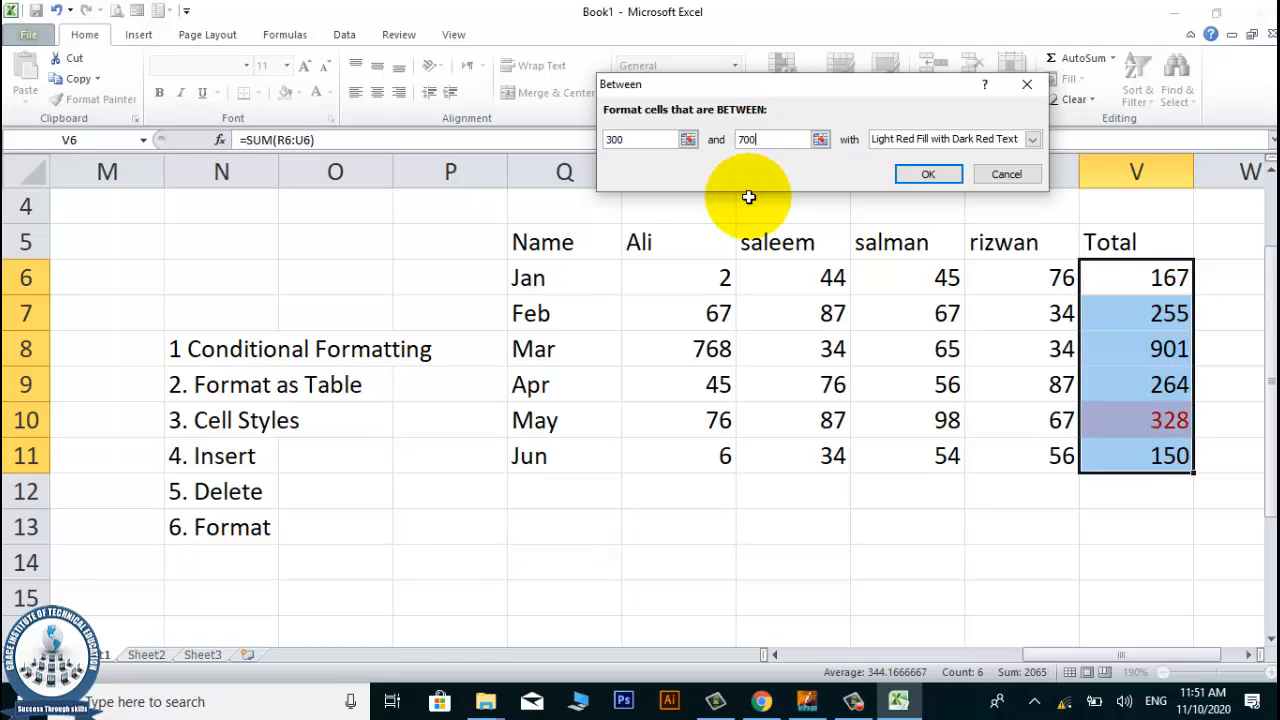
left_click(1004, 174)
Apply a Top 10 Items rule limited to the top 4 totals in V6:V11, using Light Red Fill with Dark Red Text.
left_click(797, 111)
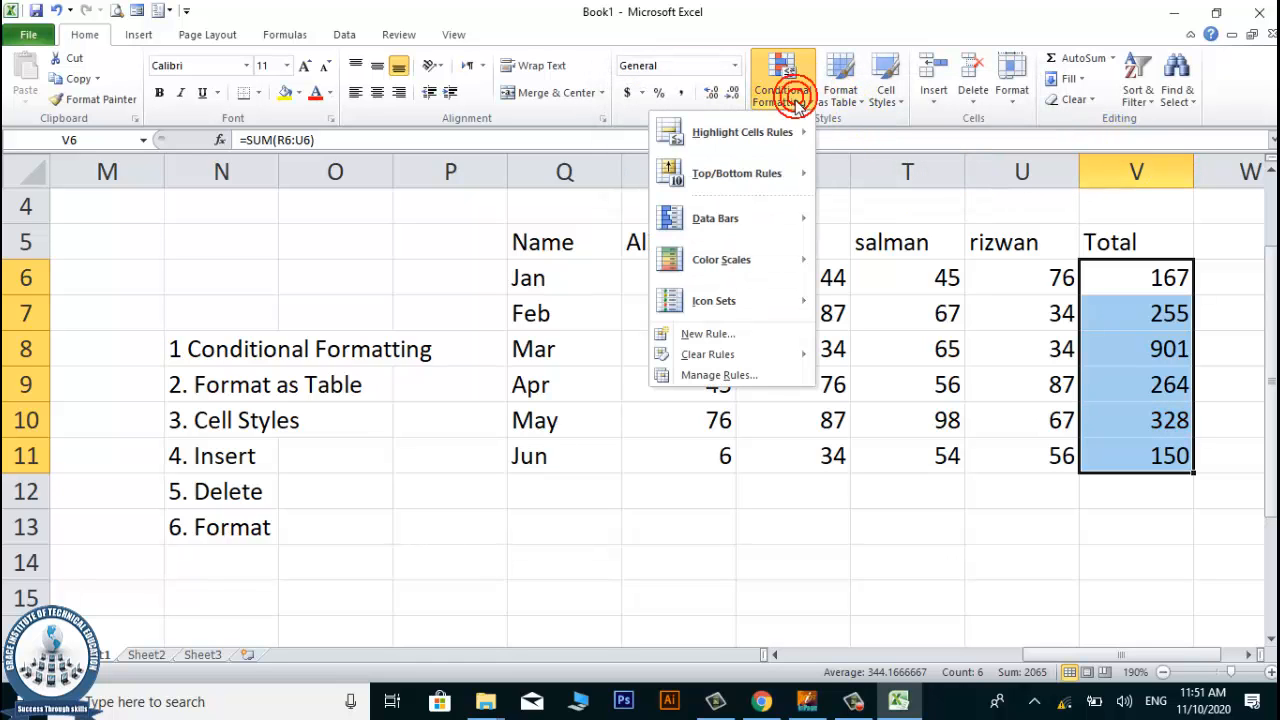
mouse_move(772, 179)
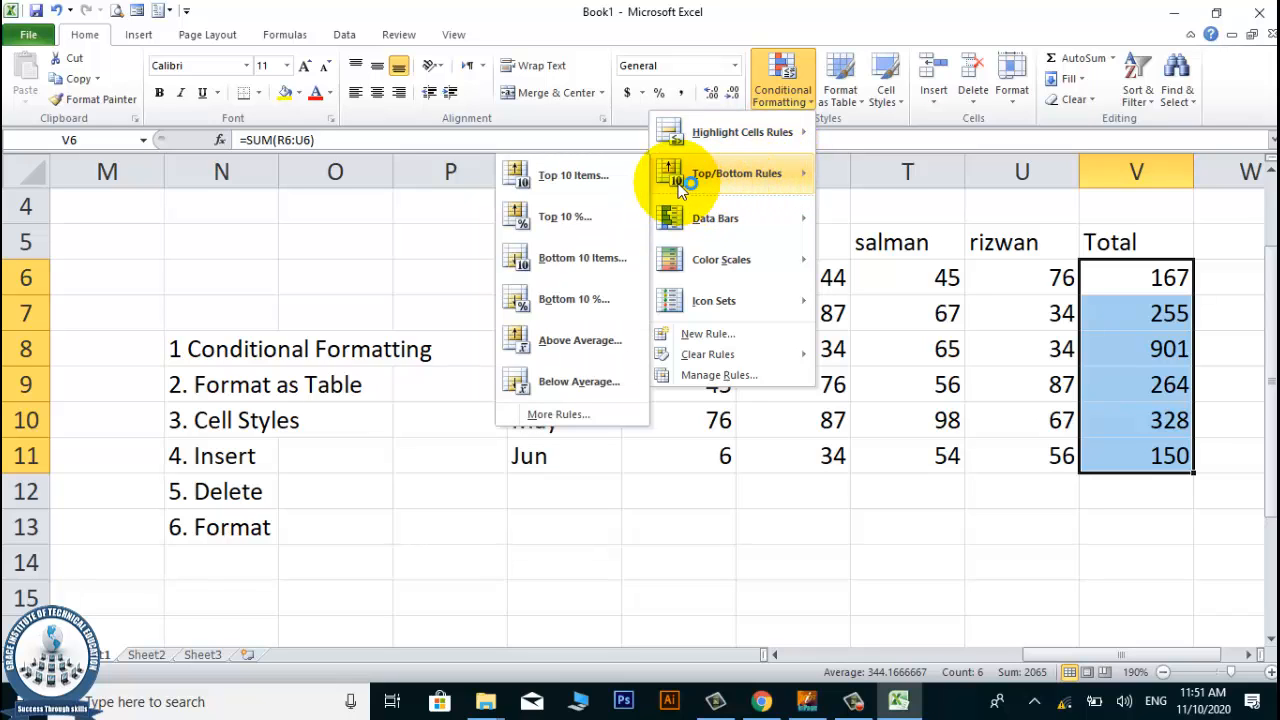
left_click(566, 175)
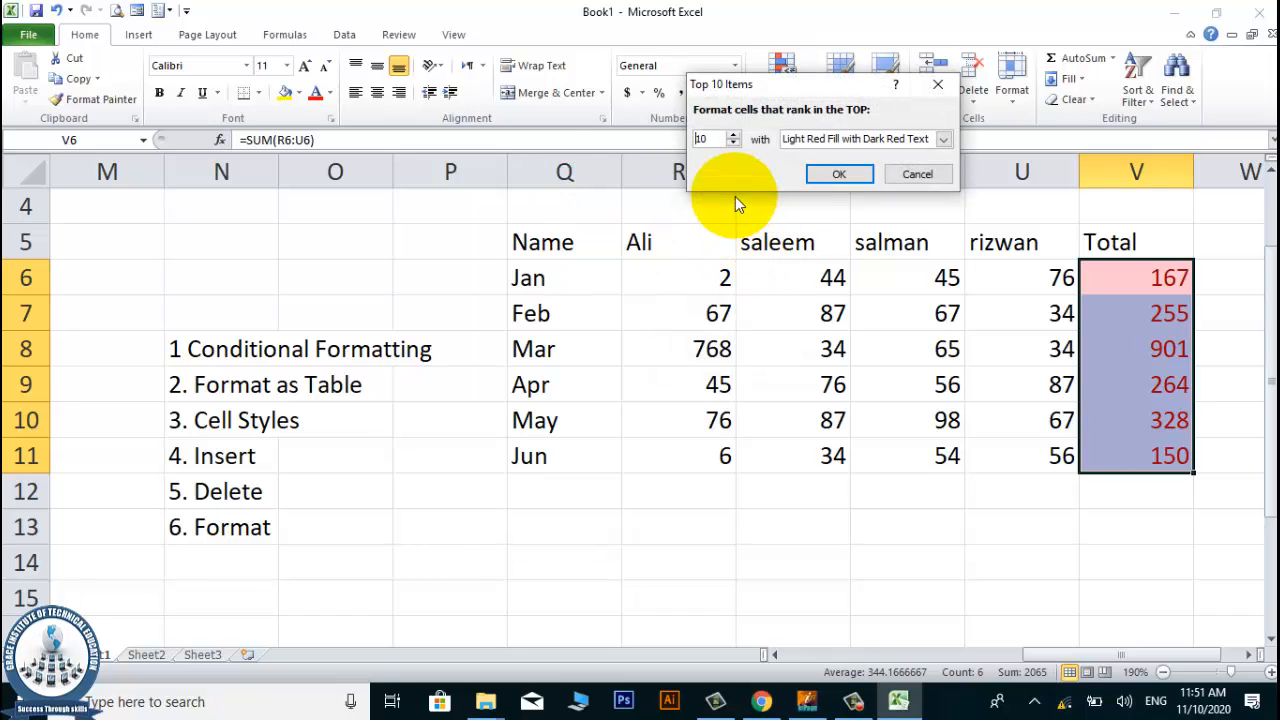
left_click(733, 144)
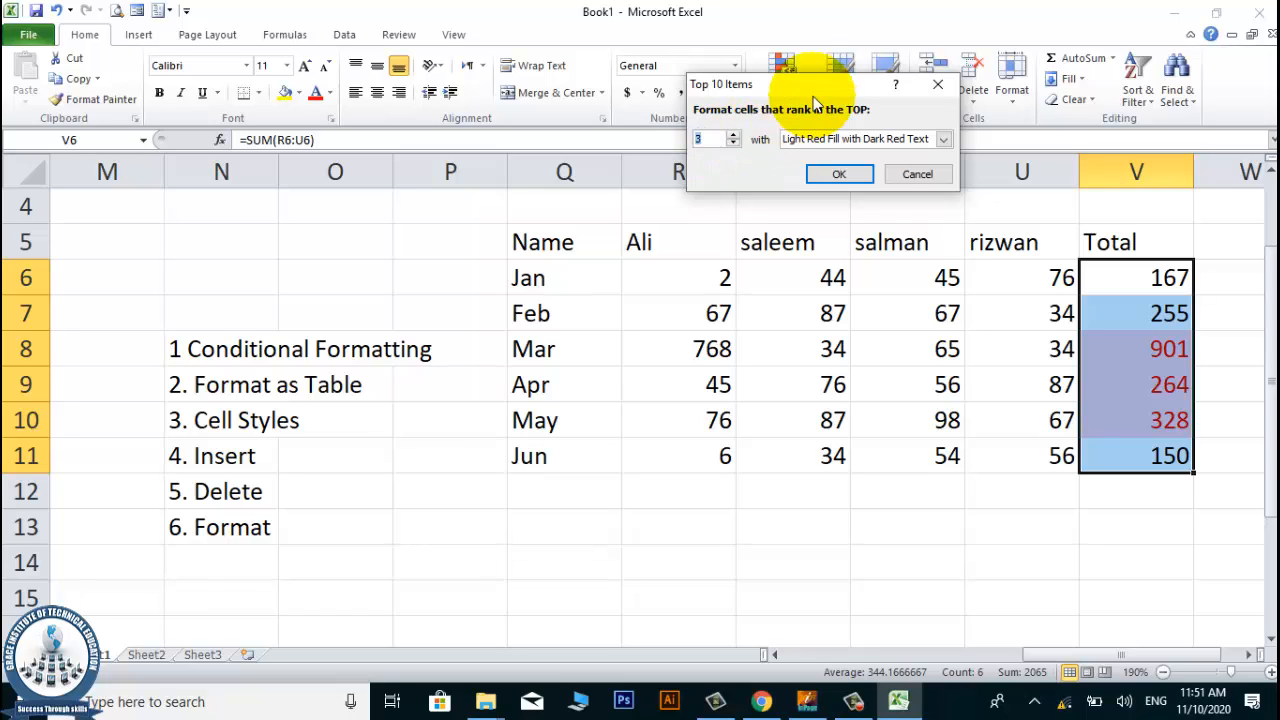
left_click_drag(776, 87, 944, 70)
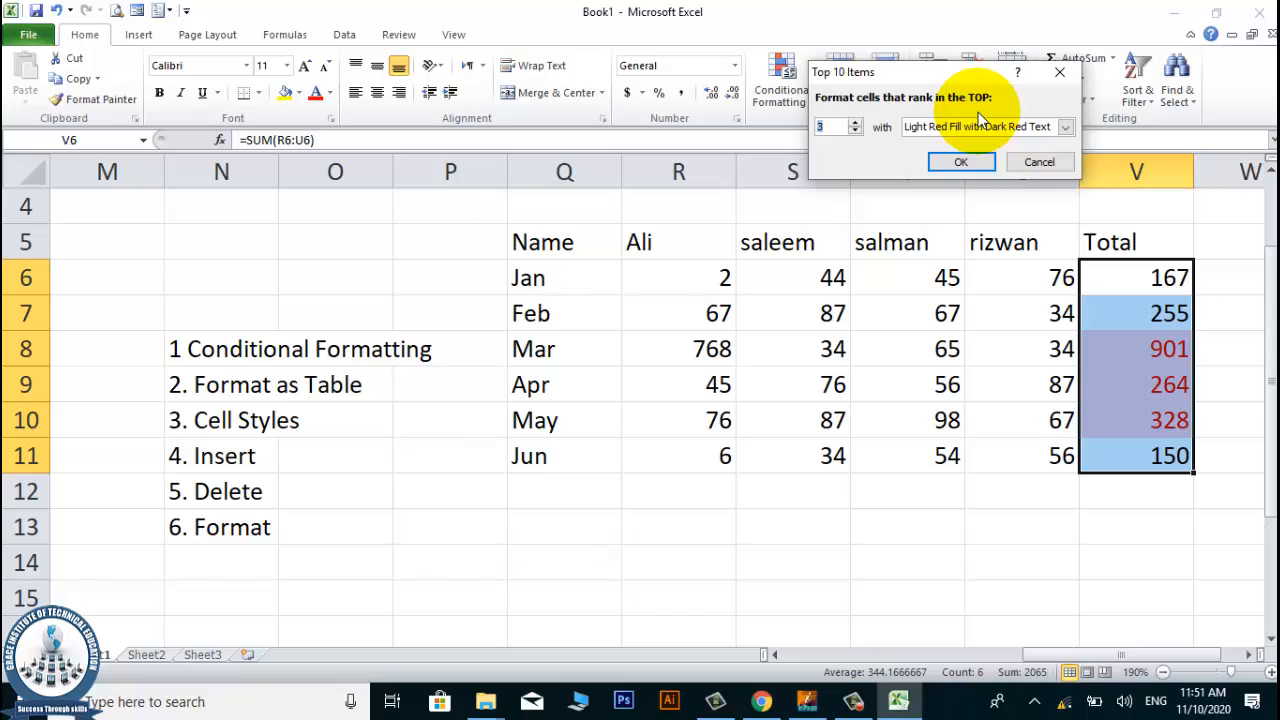
left_click(855, 123)
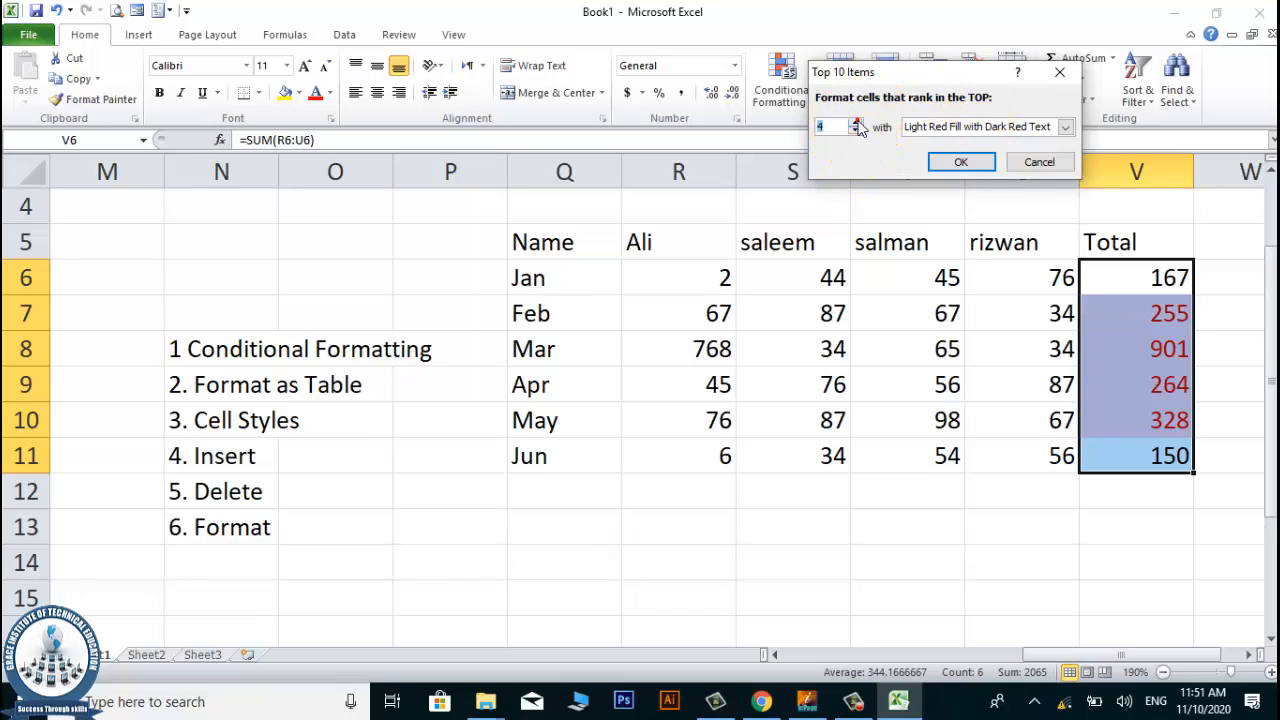
left_click(961, 163)
Change the June values to 99 in cell R11 and 777 in cell S11 to test the top-items rule.
left_click(740, 448)
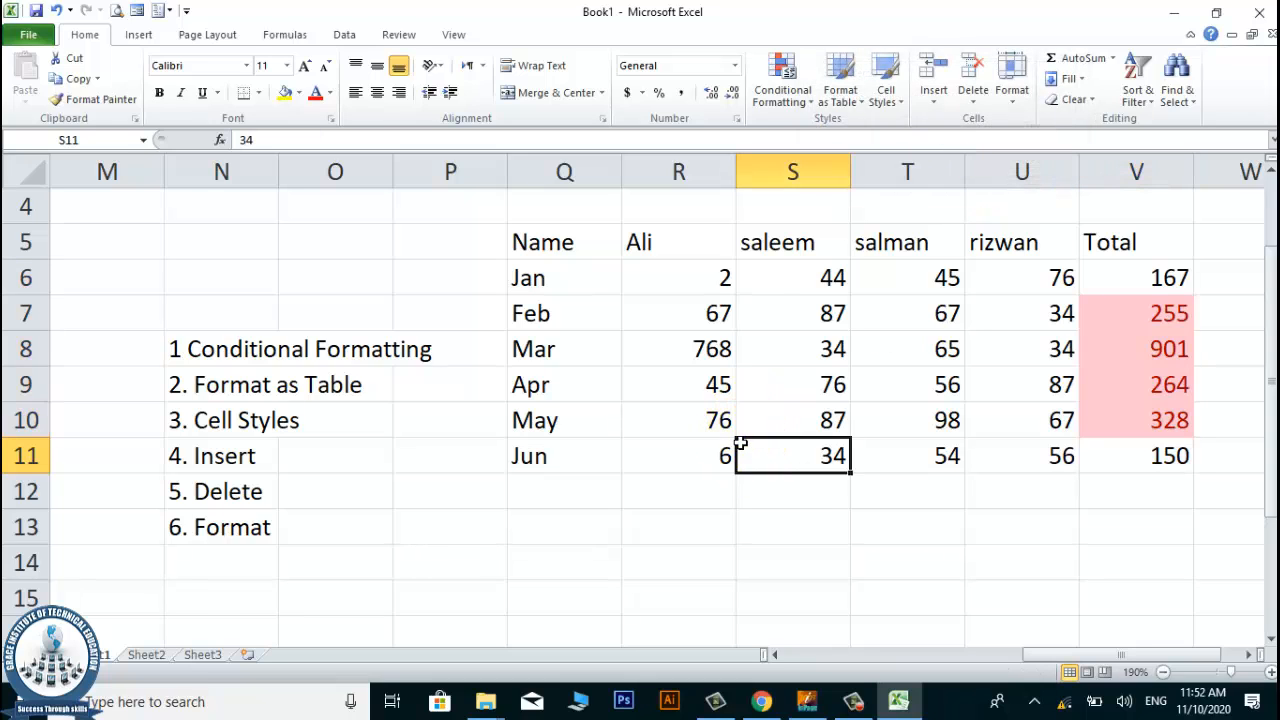
left_click(725, 455)
type("999")
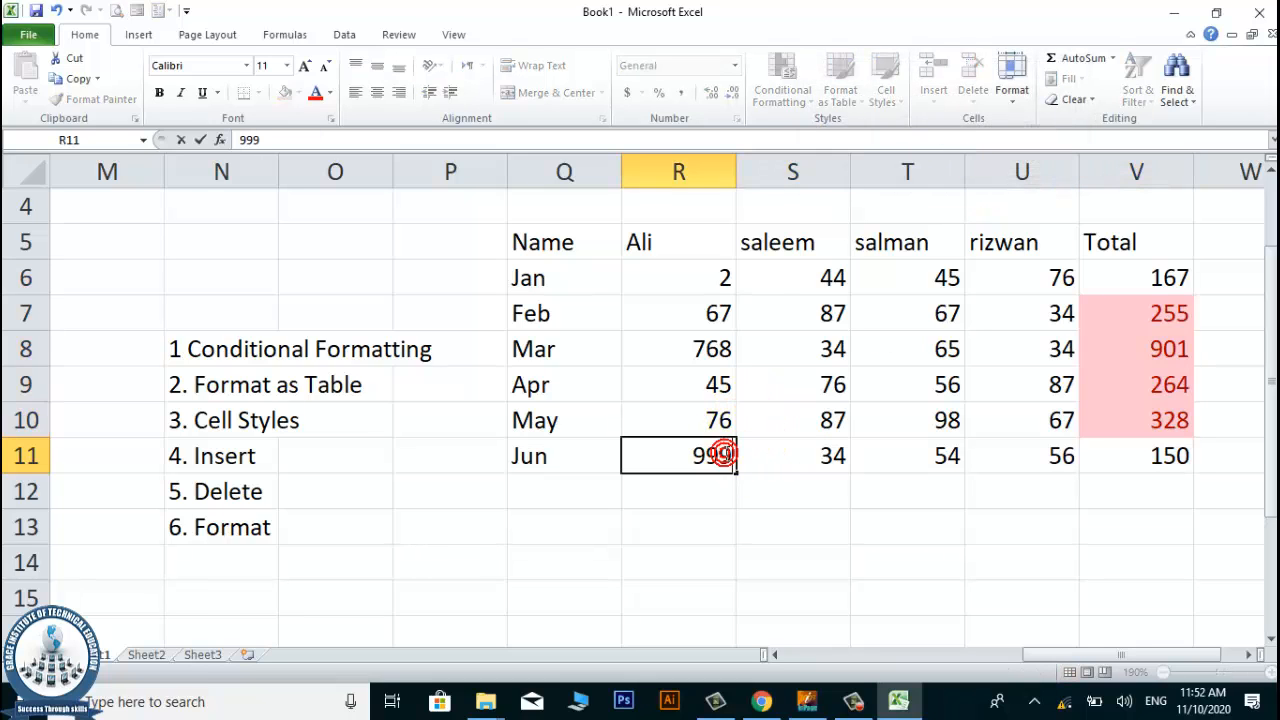
key("BackSpace")
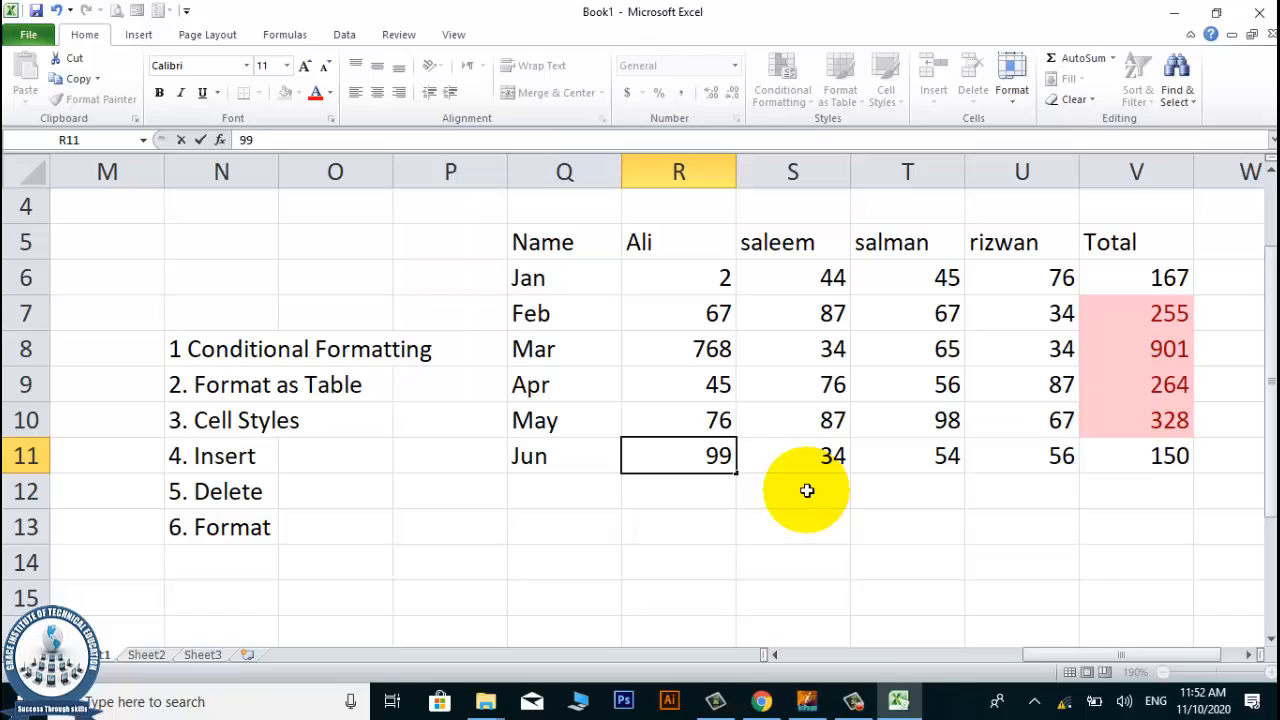
key("Return")
key("Up")
key("Right")
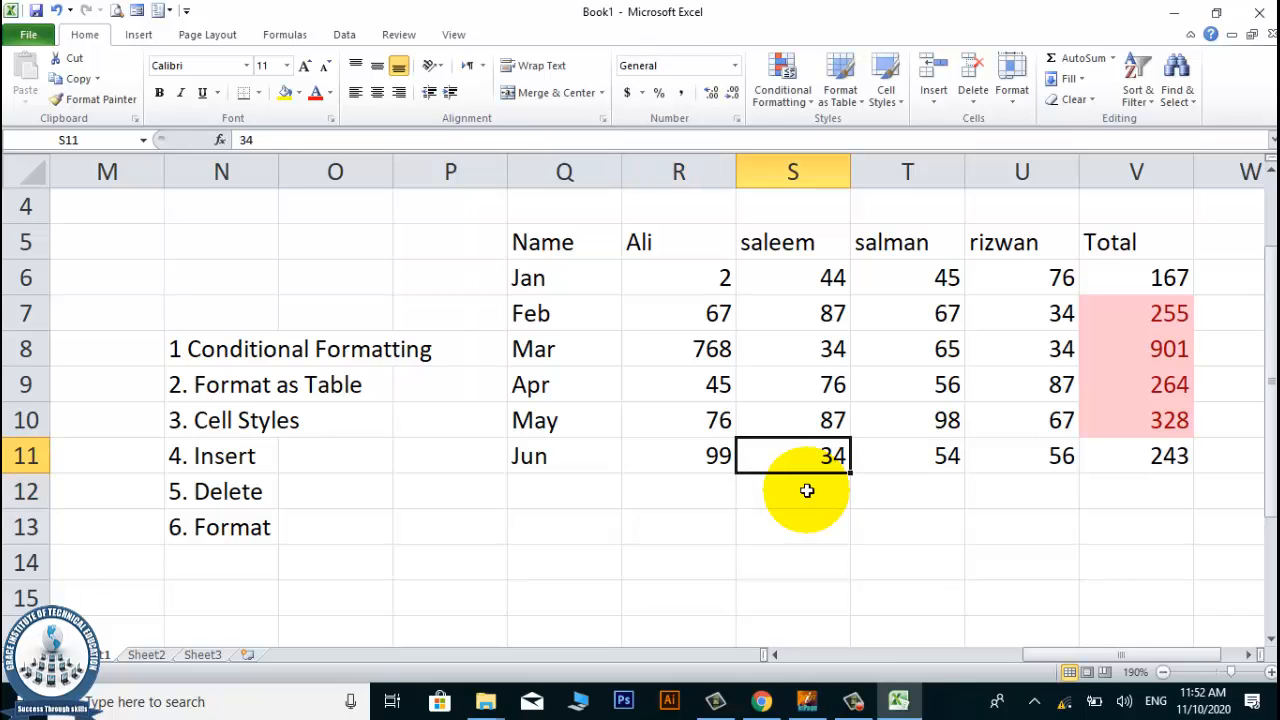
type("777")
key("Tab")
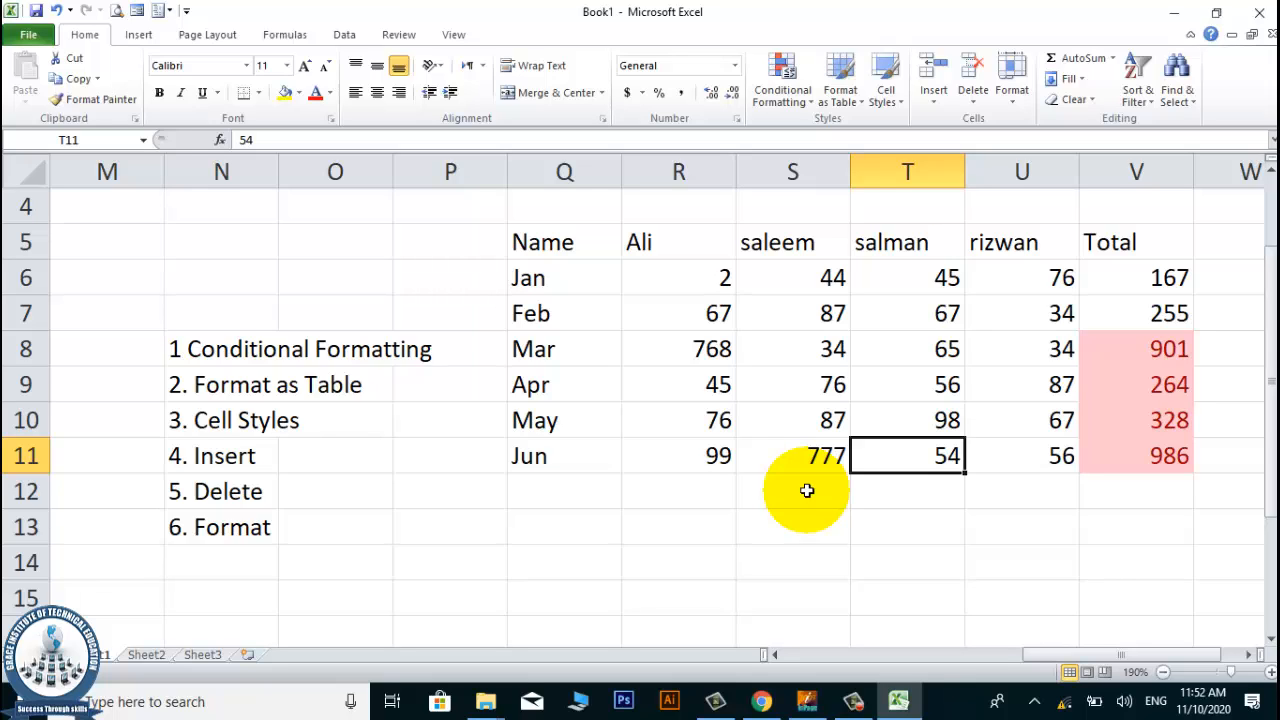
left_click(800, 106)
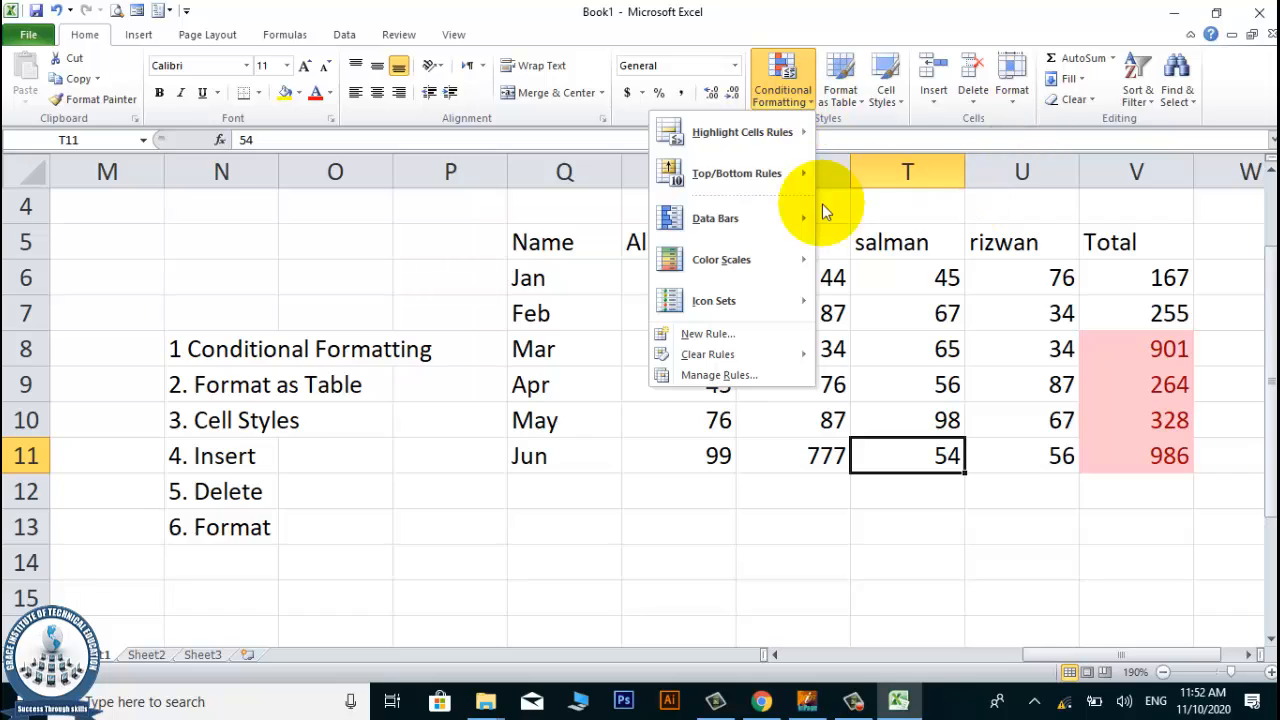
mouse_move(747, 171)
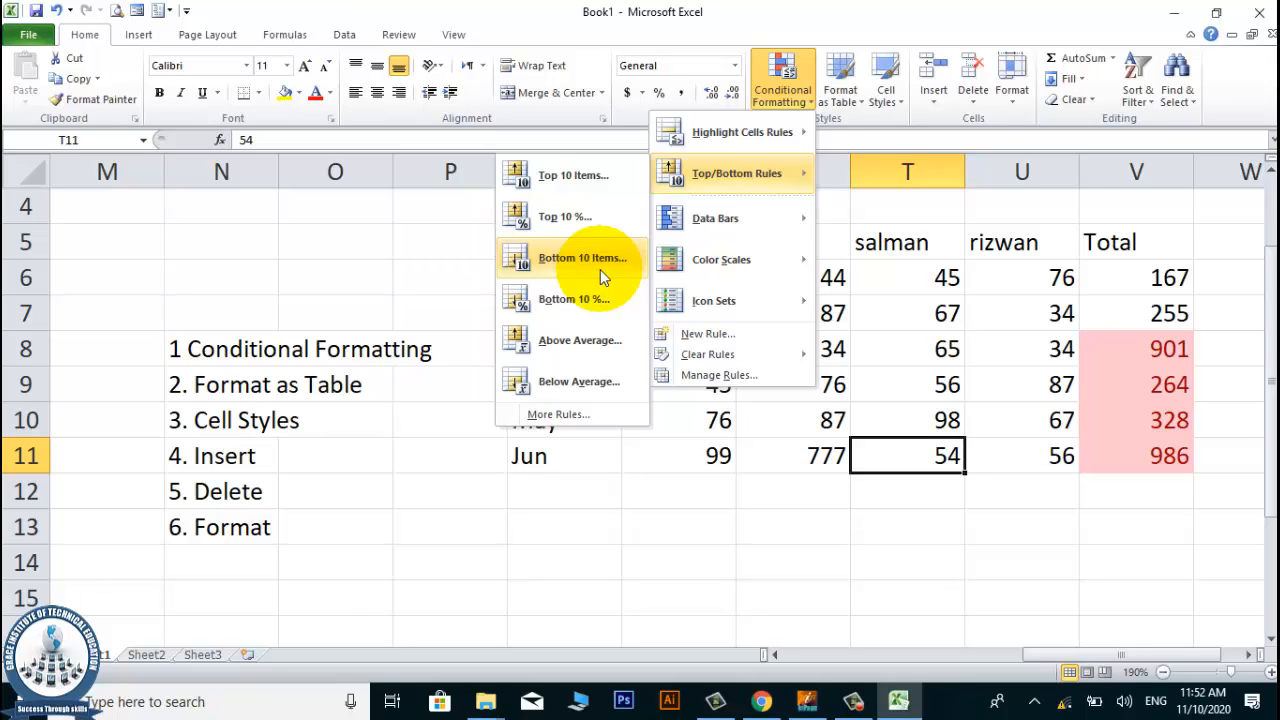
left_click(758, 19)
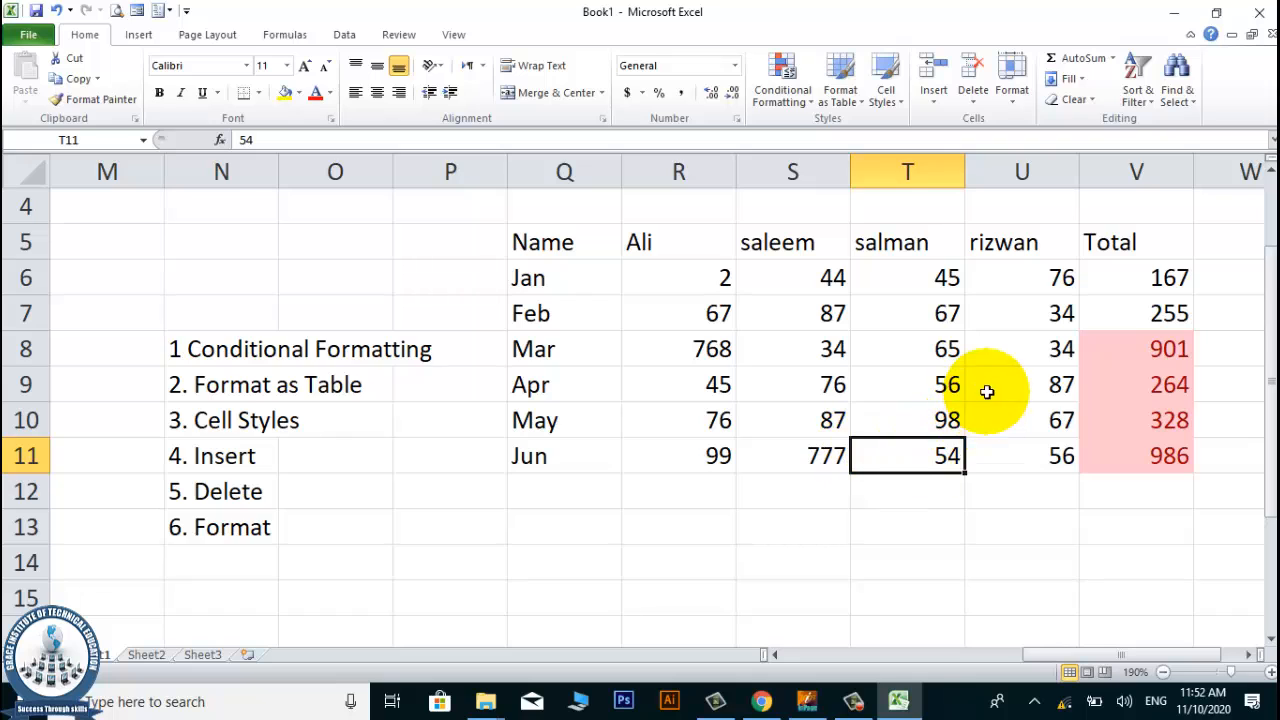
left_click(1063, 388)
left_click(1066, 421)
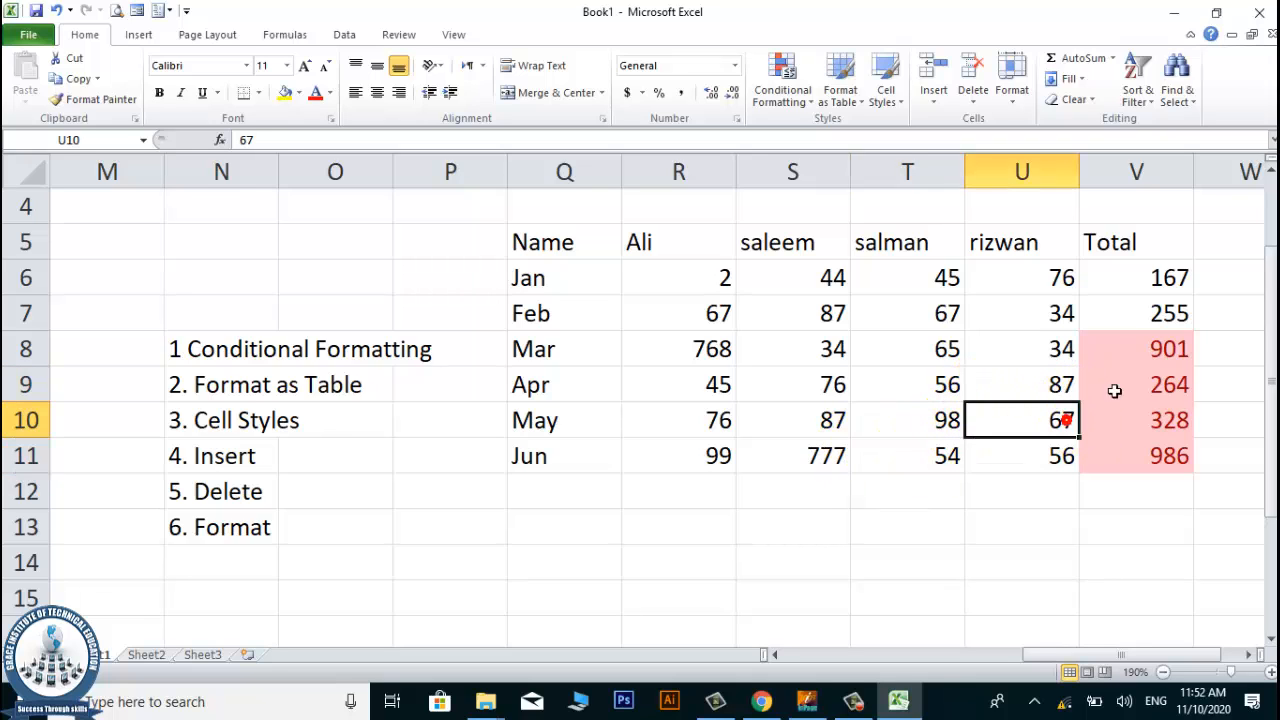
left_click(1114, 392)
Clear the top-items conditional formatting rule from the totals in V6:V11 only.
left_click(795, 99)
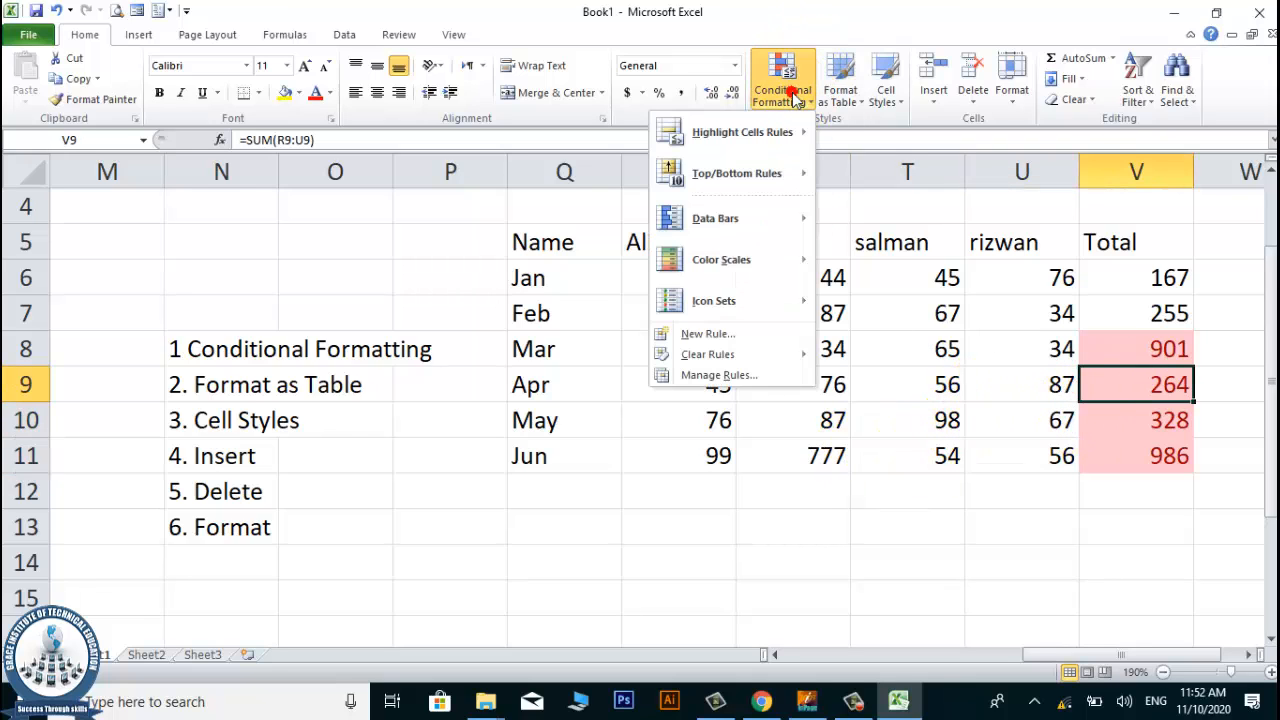
mouse_move(750, 221)
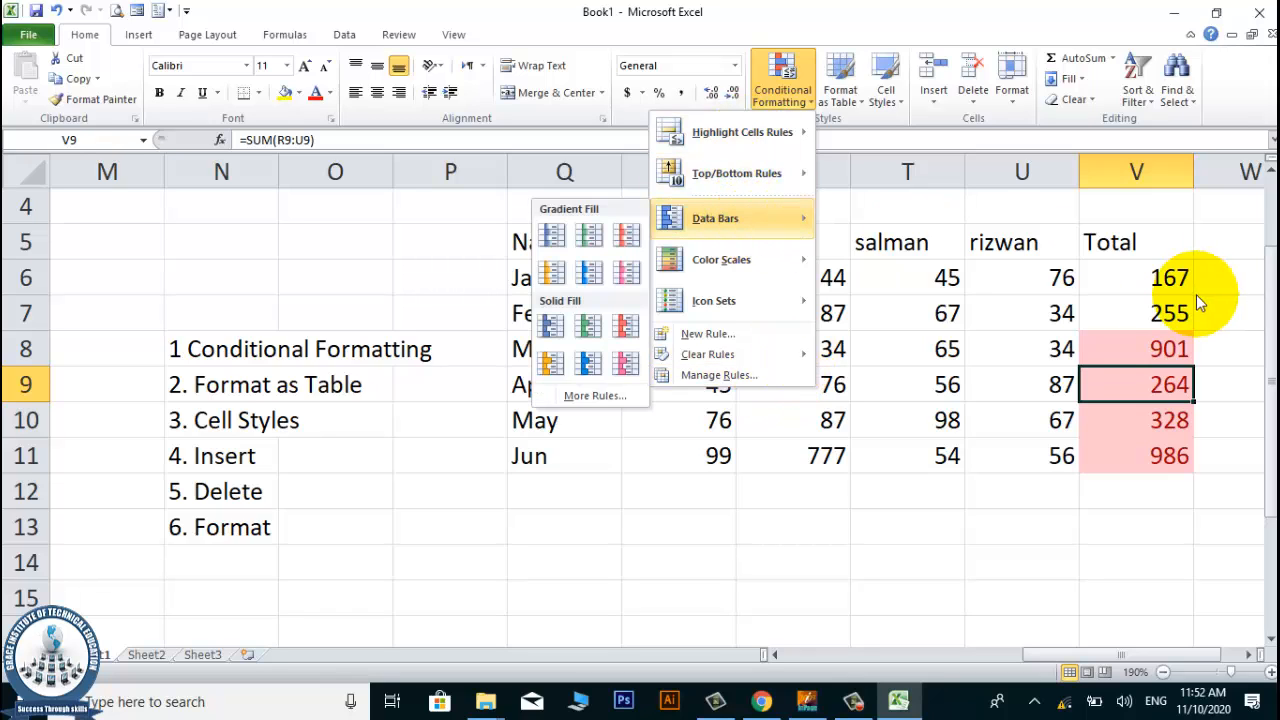
left_click_drag(1182, 278, 1166, 452)
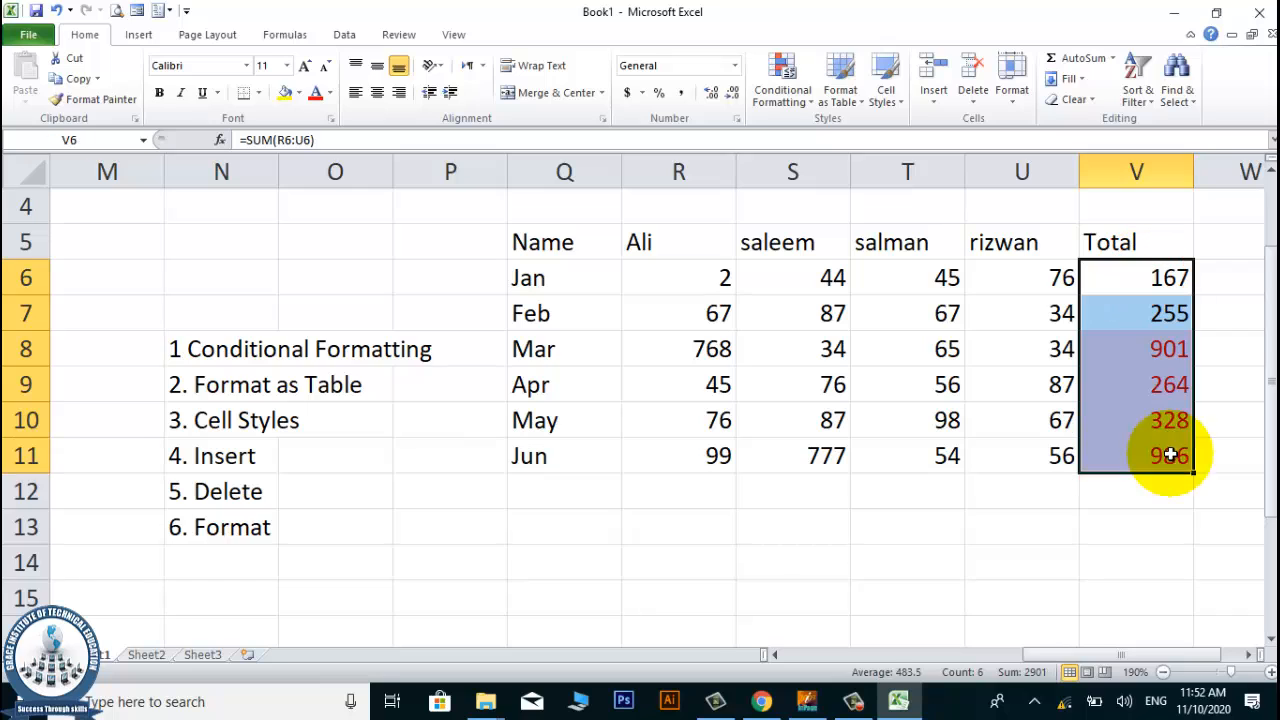
left_click(782, 106)
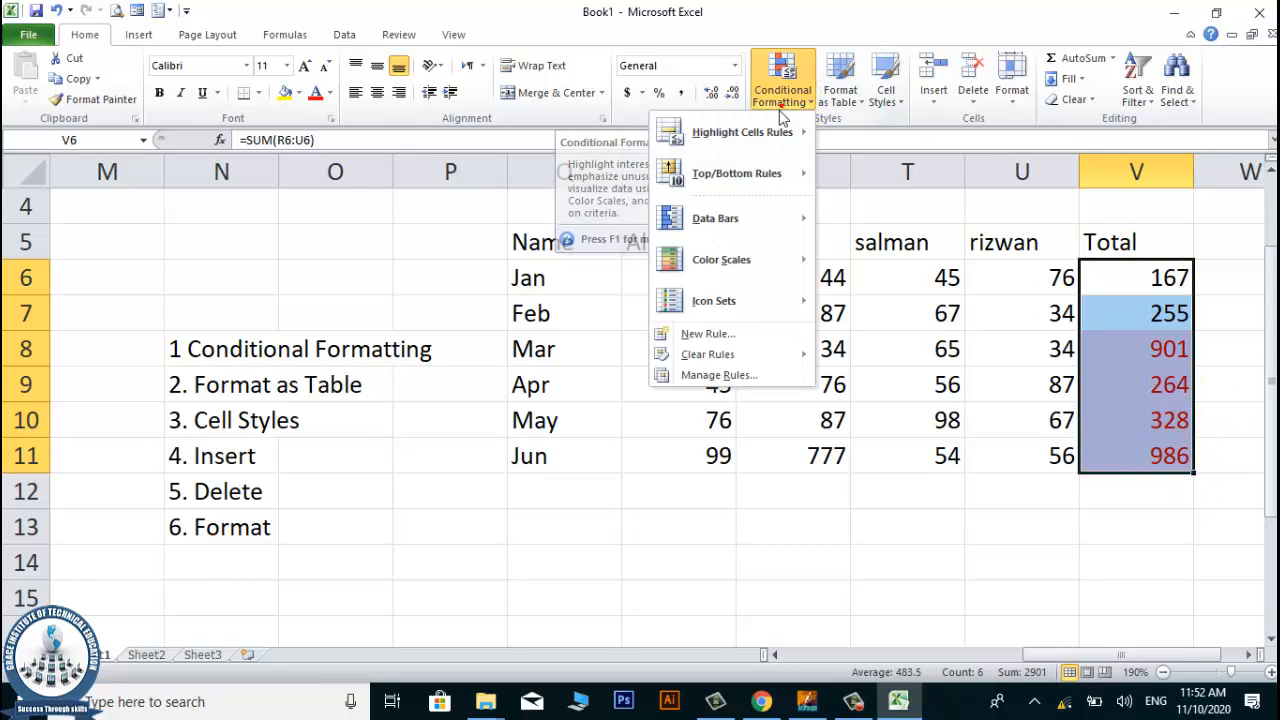
mouse_move(774, 362)
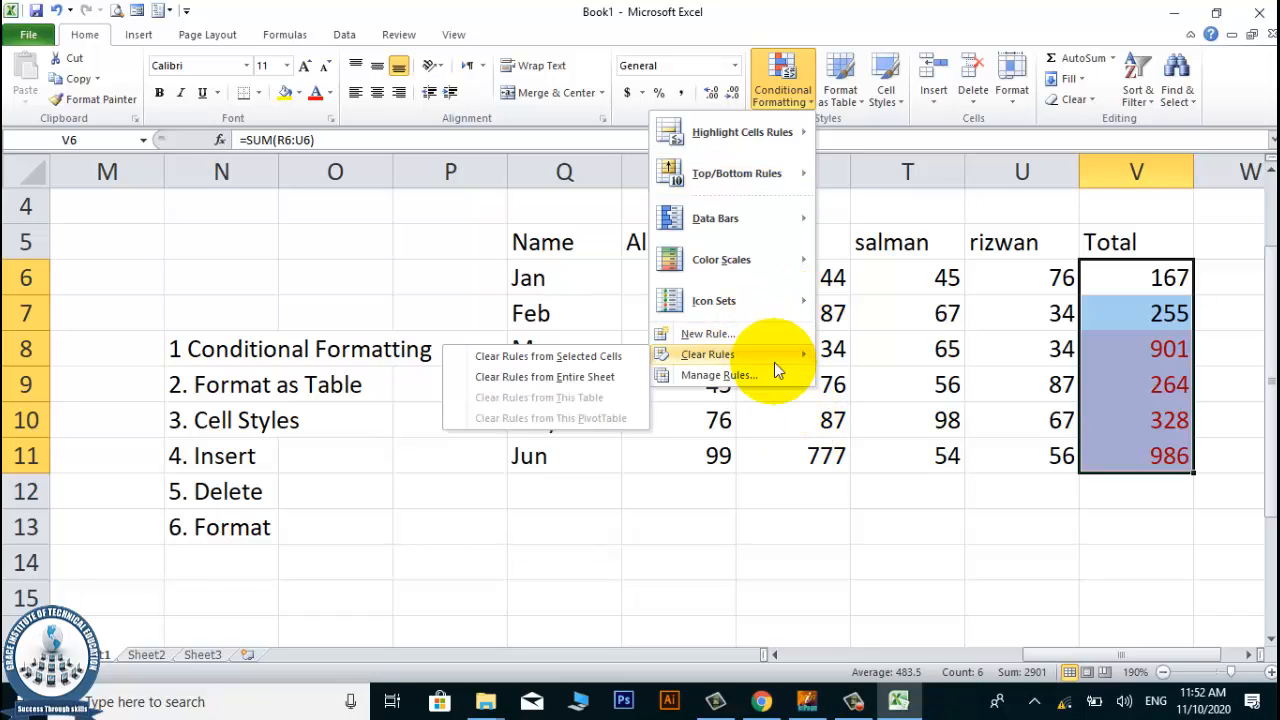
left_click(616, 360)
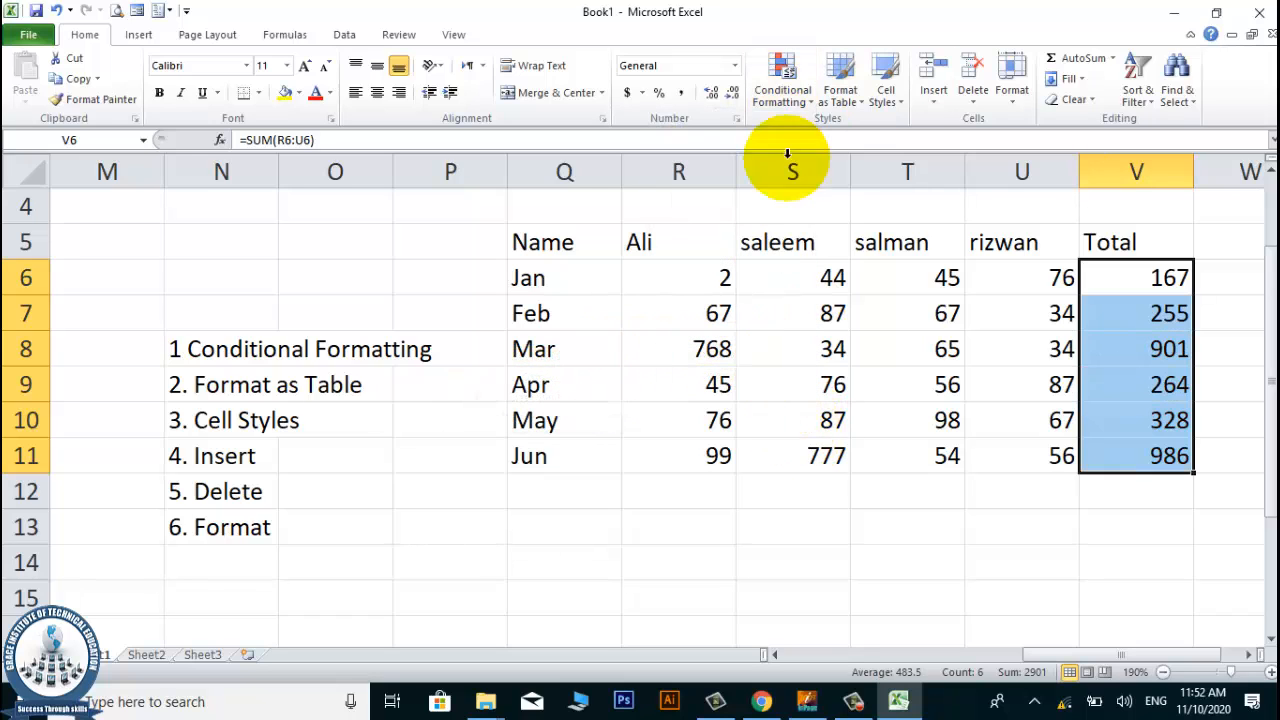
Apply gradient-fill Light Blue Data Bars to the totals in V6:V11.
left_click(792, 100)
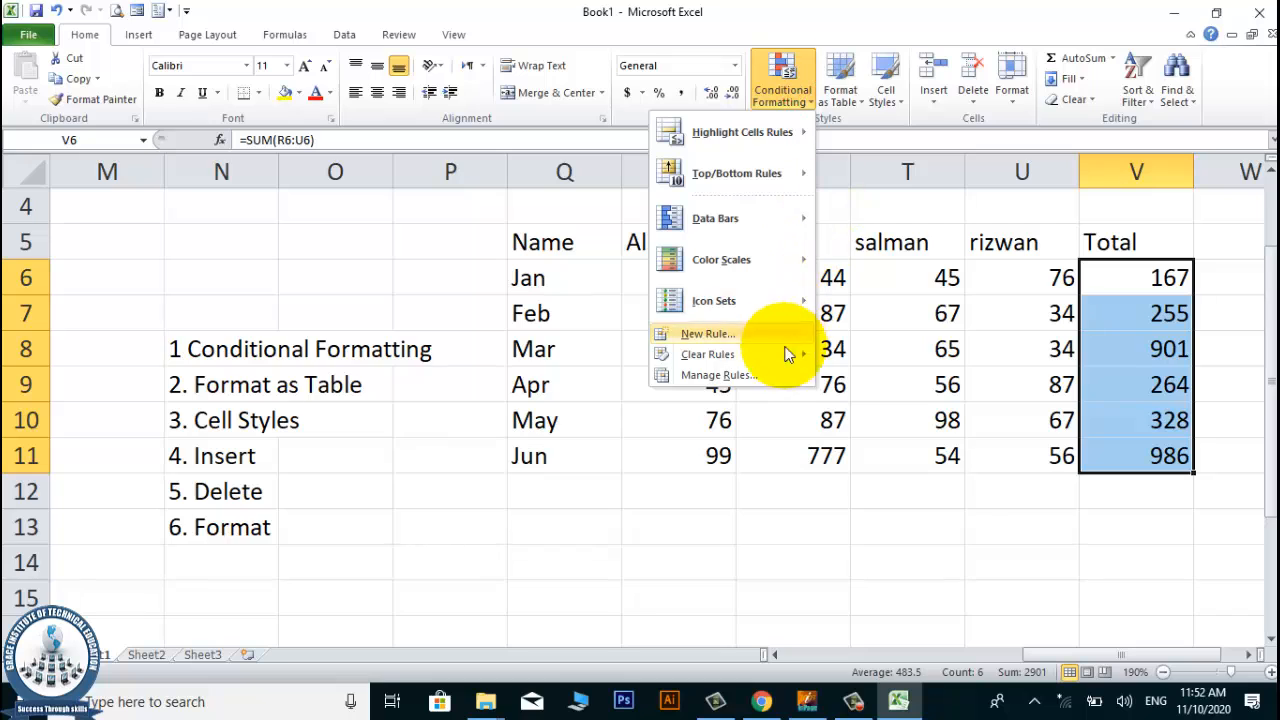
mouse_move(782, 355)
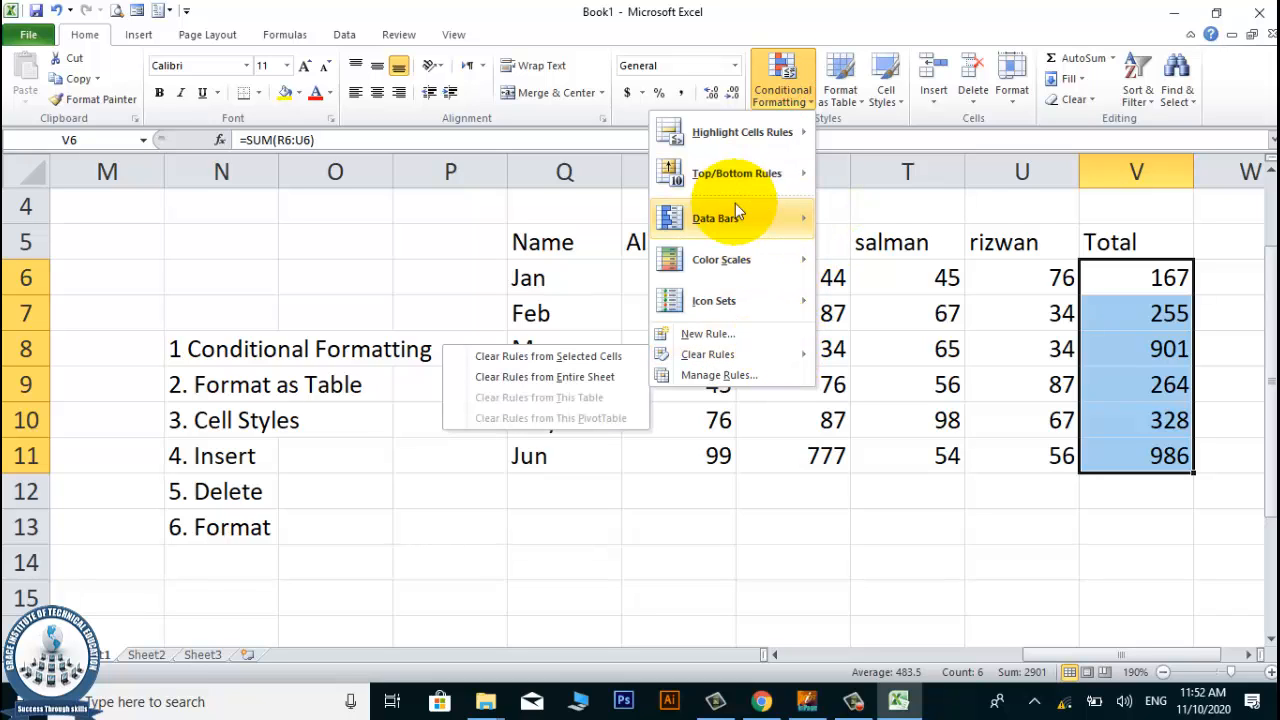
mouse_move(720, 214)
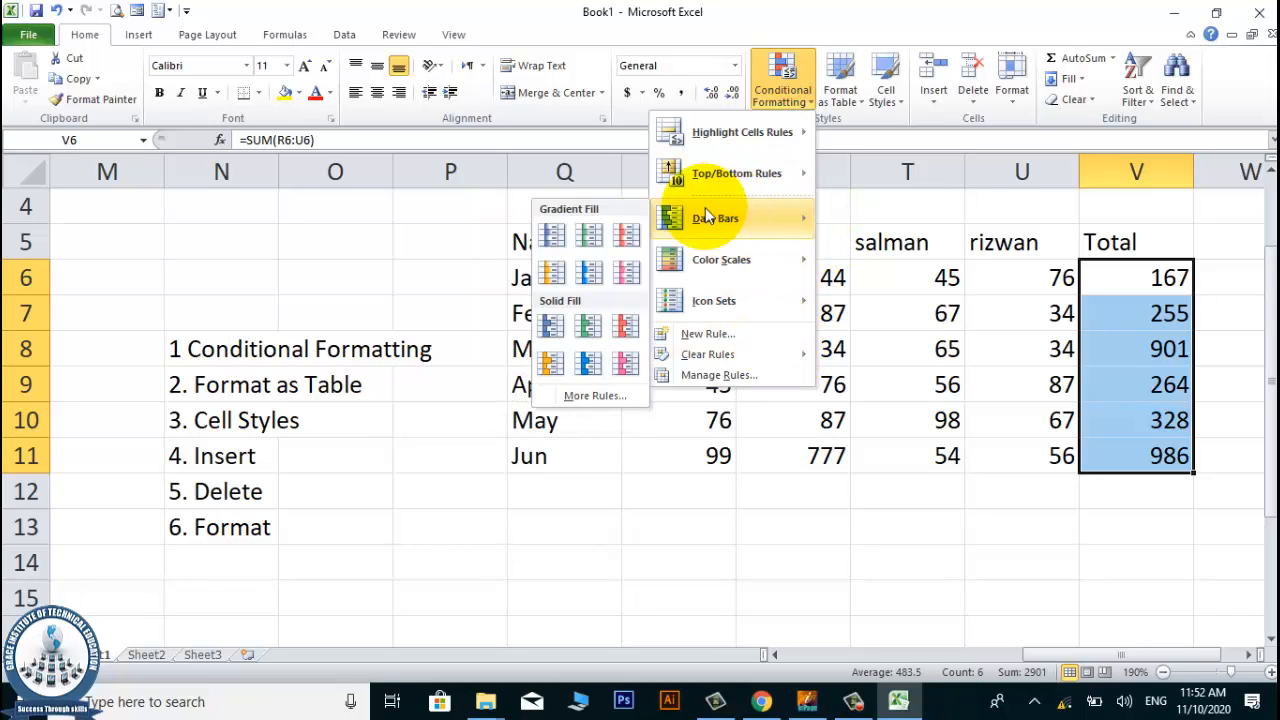
left_click(595, 276)
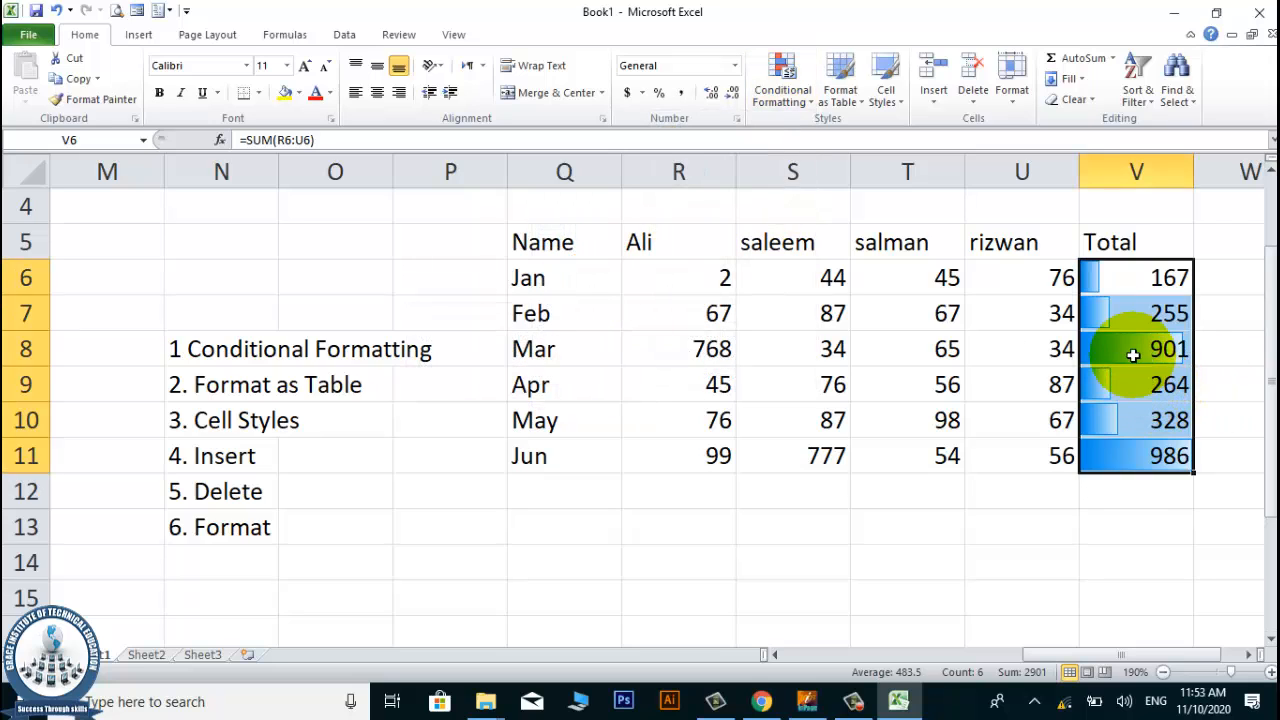
left_click(1197, 355)
left_click(1150, 455)
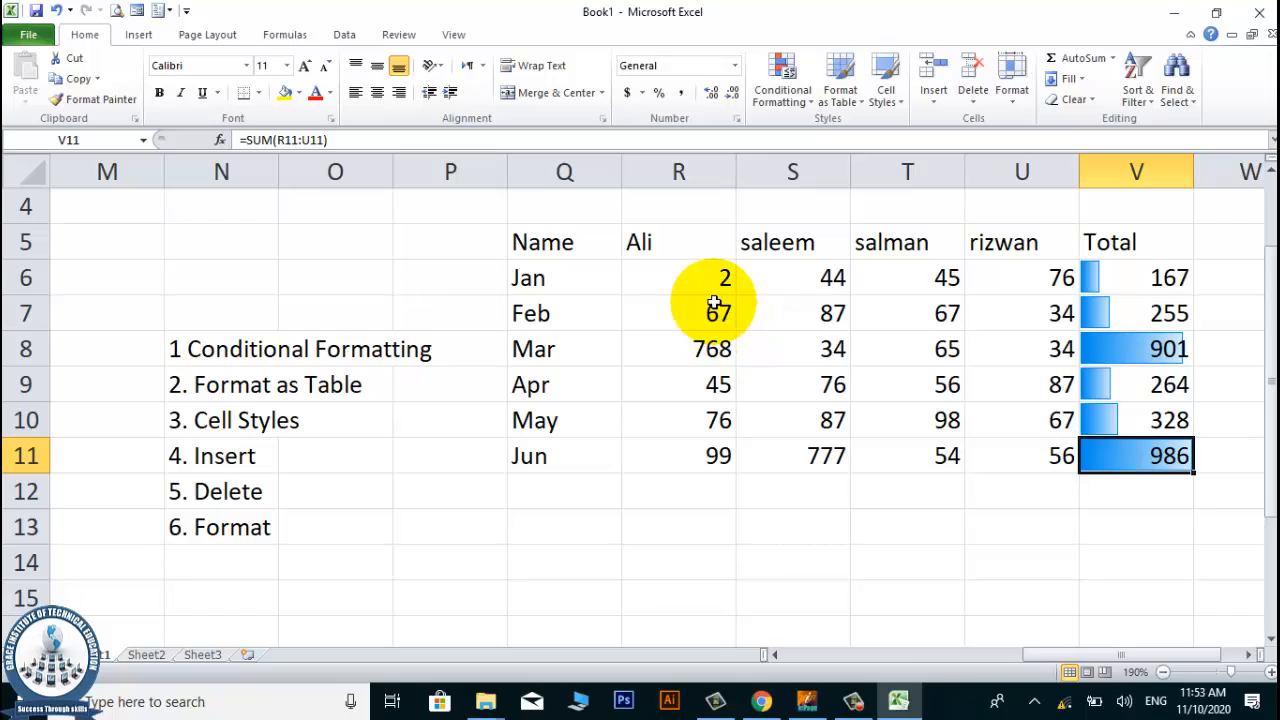
Change the January value in cell R6 to 998 to test the data bars.
left_click(694, 267)
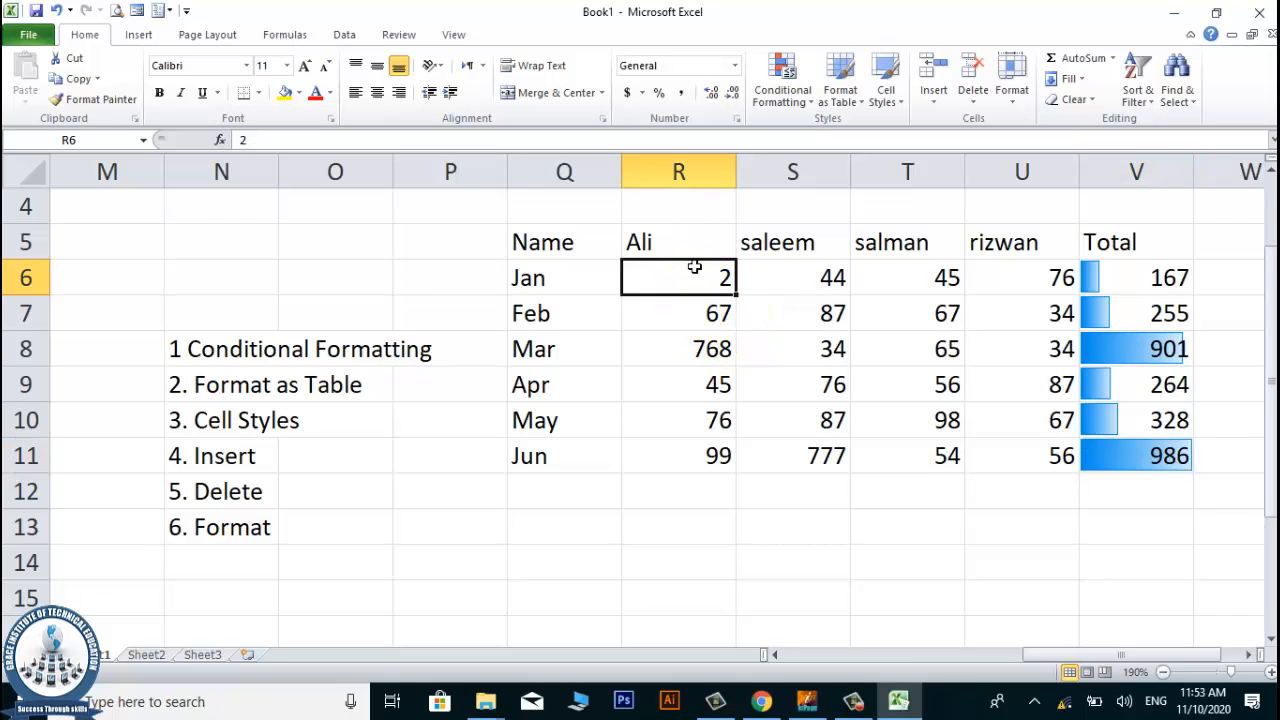
type("998")
key("Return")
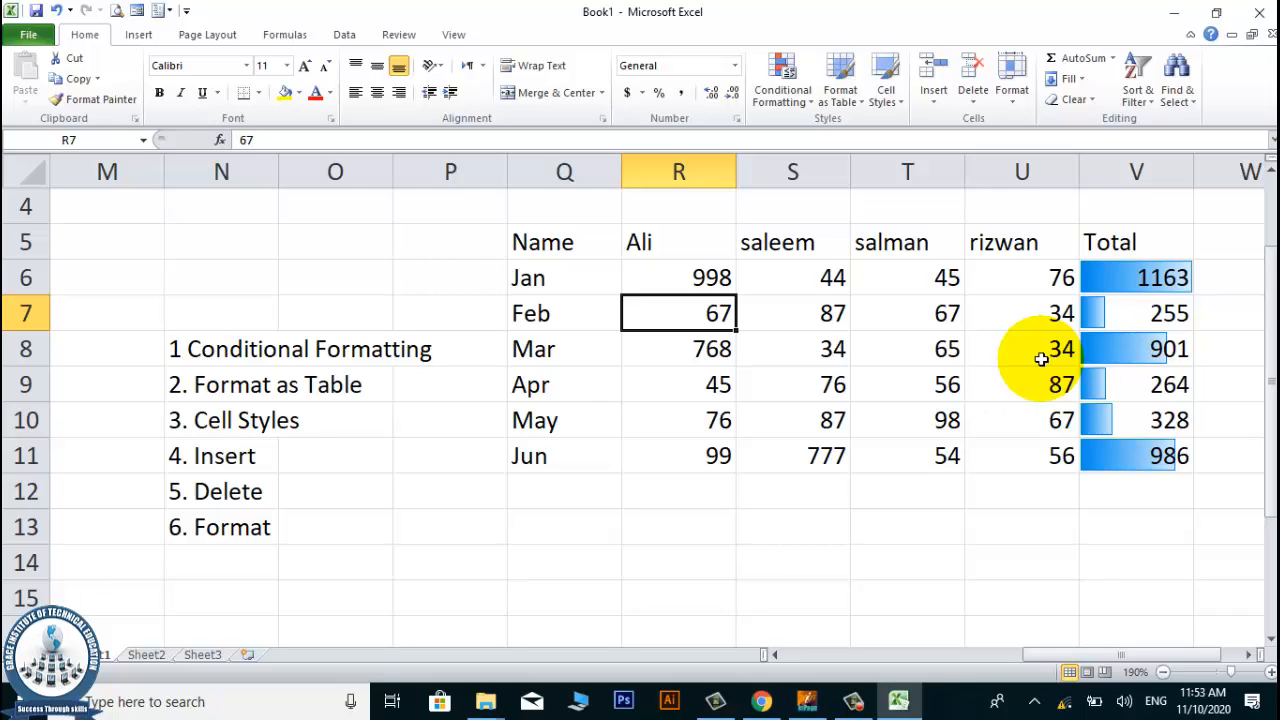
left_click(1117, 262)
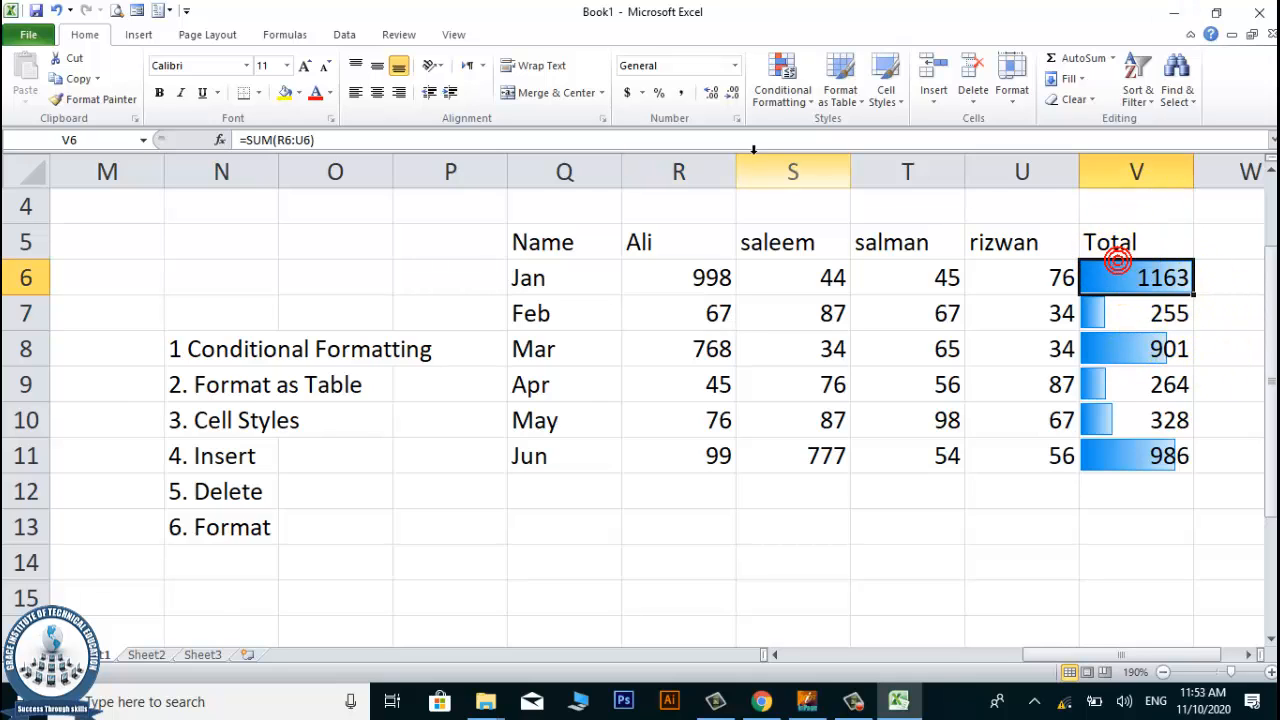
Remove the data bars by clearing the rules from the selected totals in V6:V11.
left_click_drag(1130, 277, 1128, 452)
left_click(767, 113)
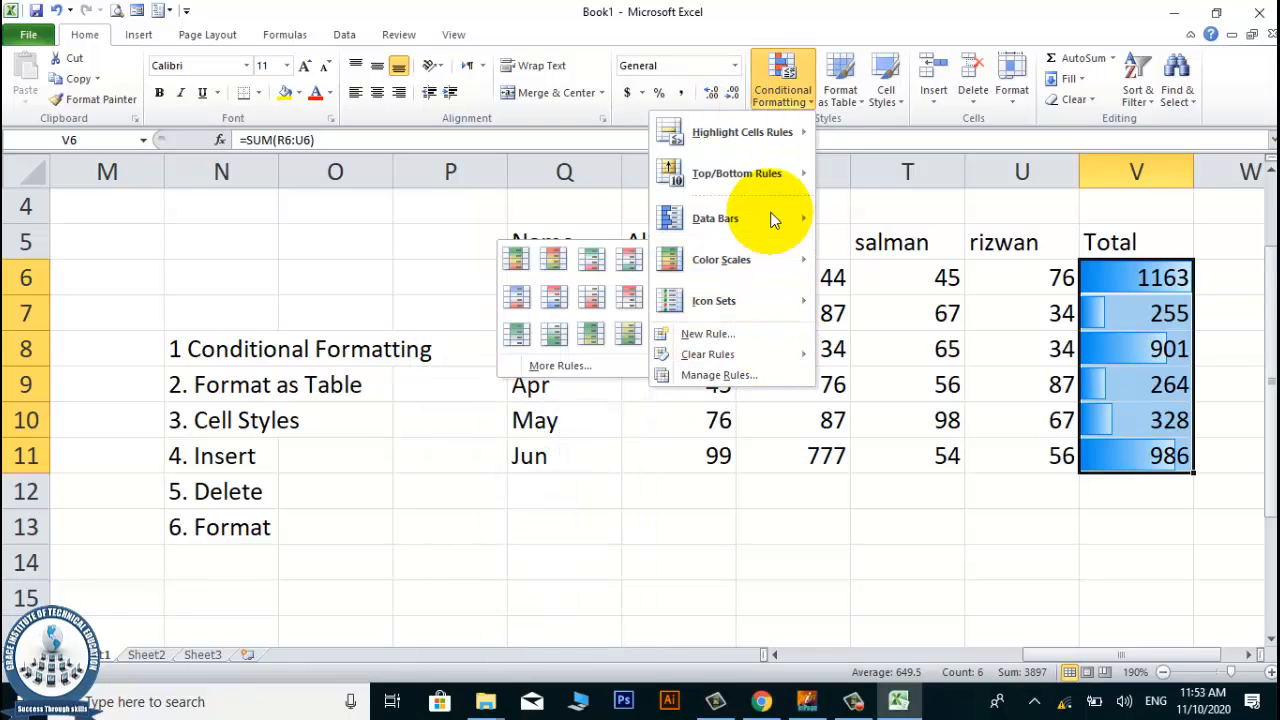
mouse_move(766, 357)
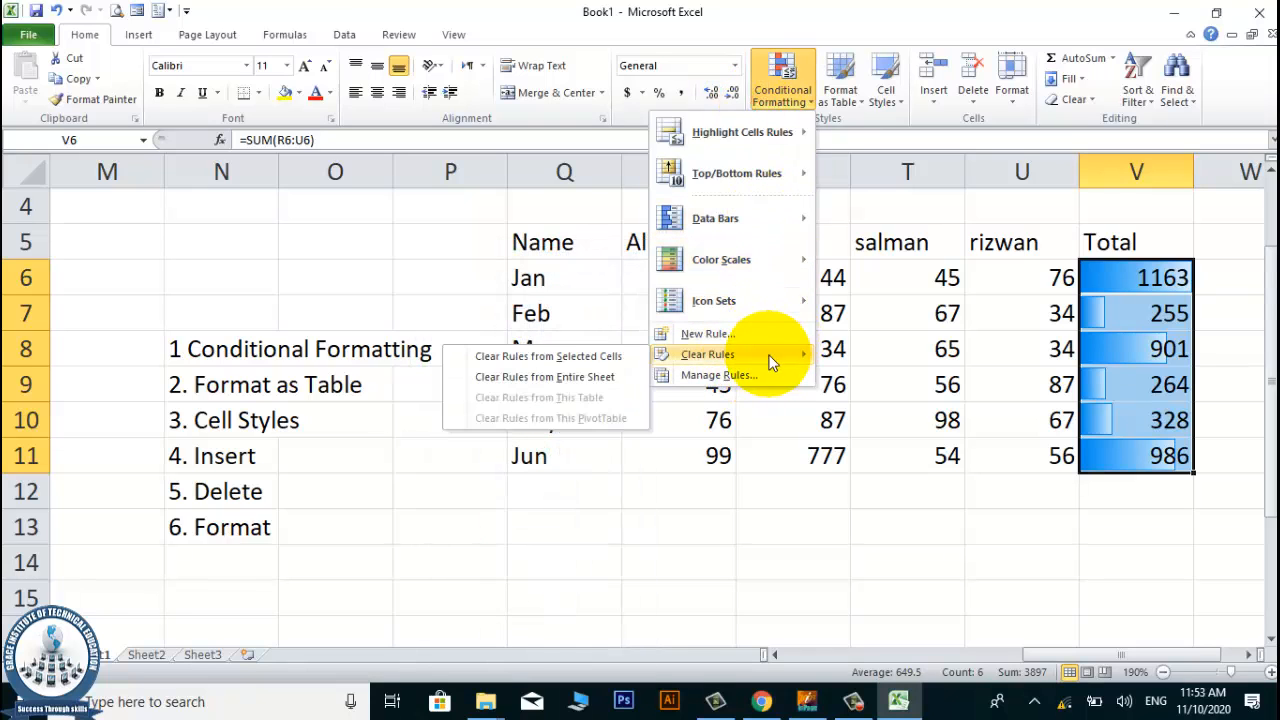
left_click(565, 357)
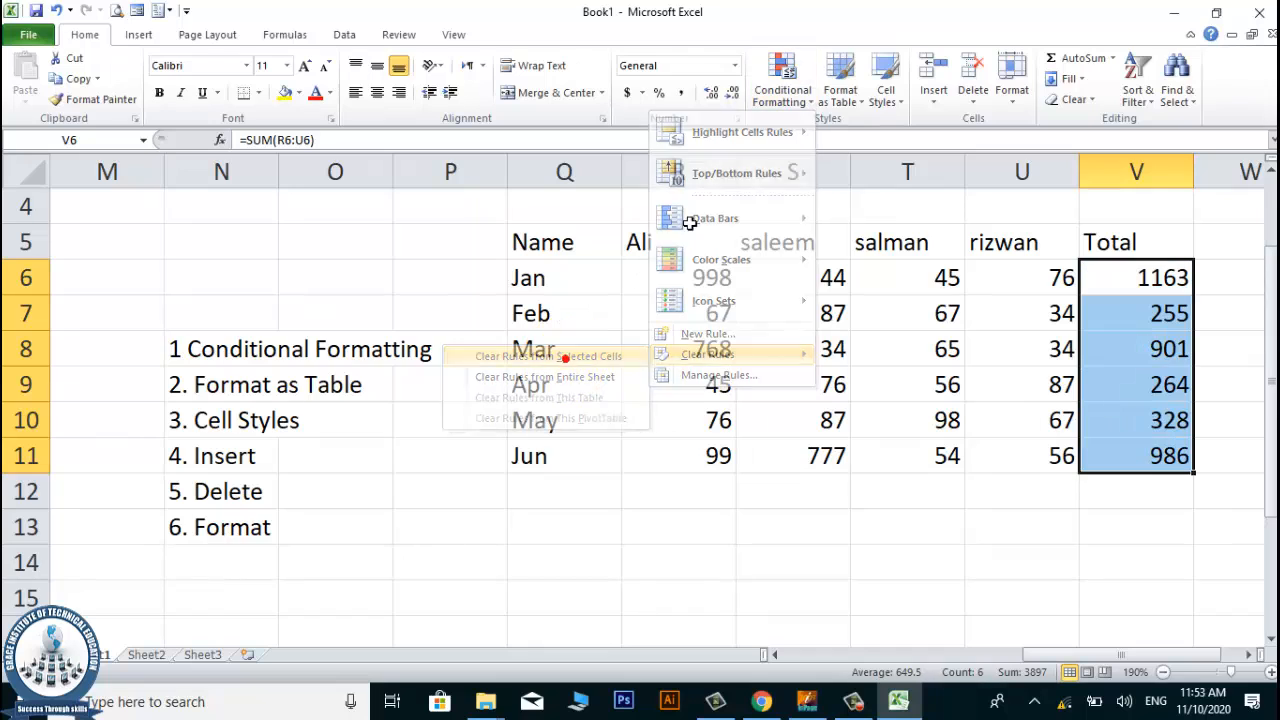
Apply the Green - White - Red Color Scale to the totals in V6:V11.
left_click(790, 93)
mouse_move(812, 214)
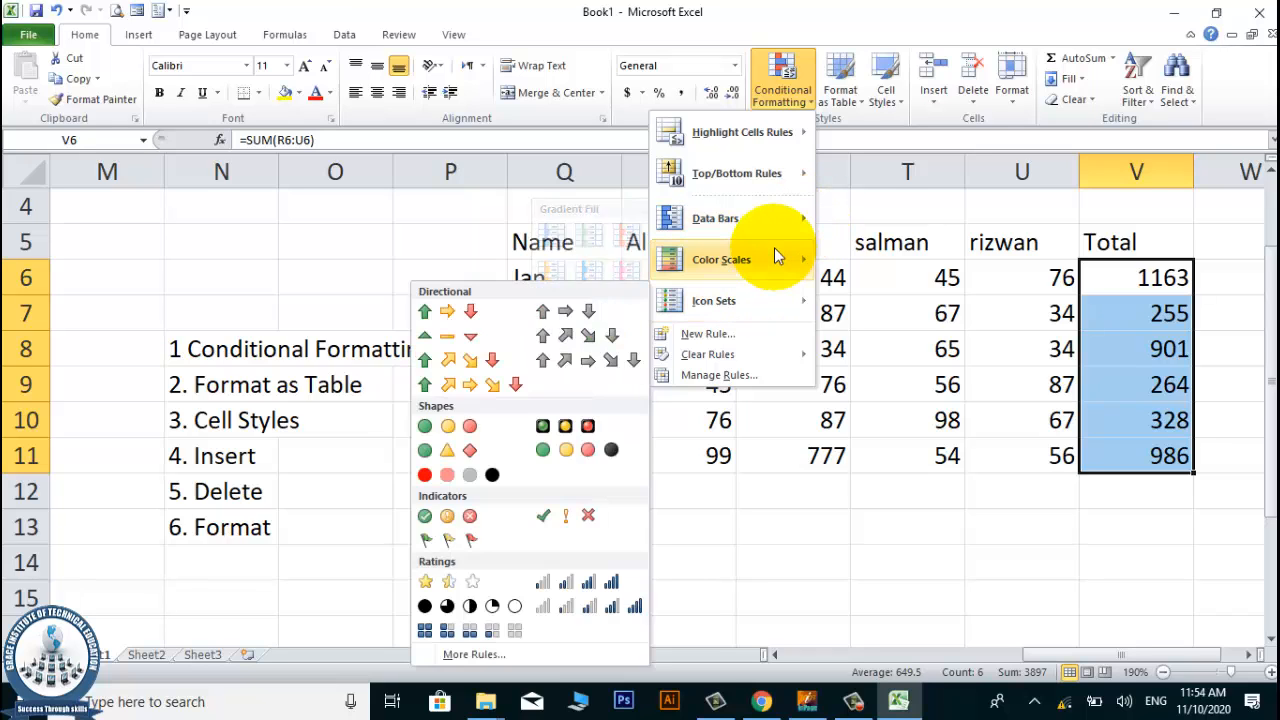
mouse_move(775, 252)
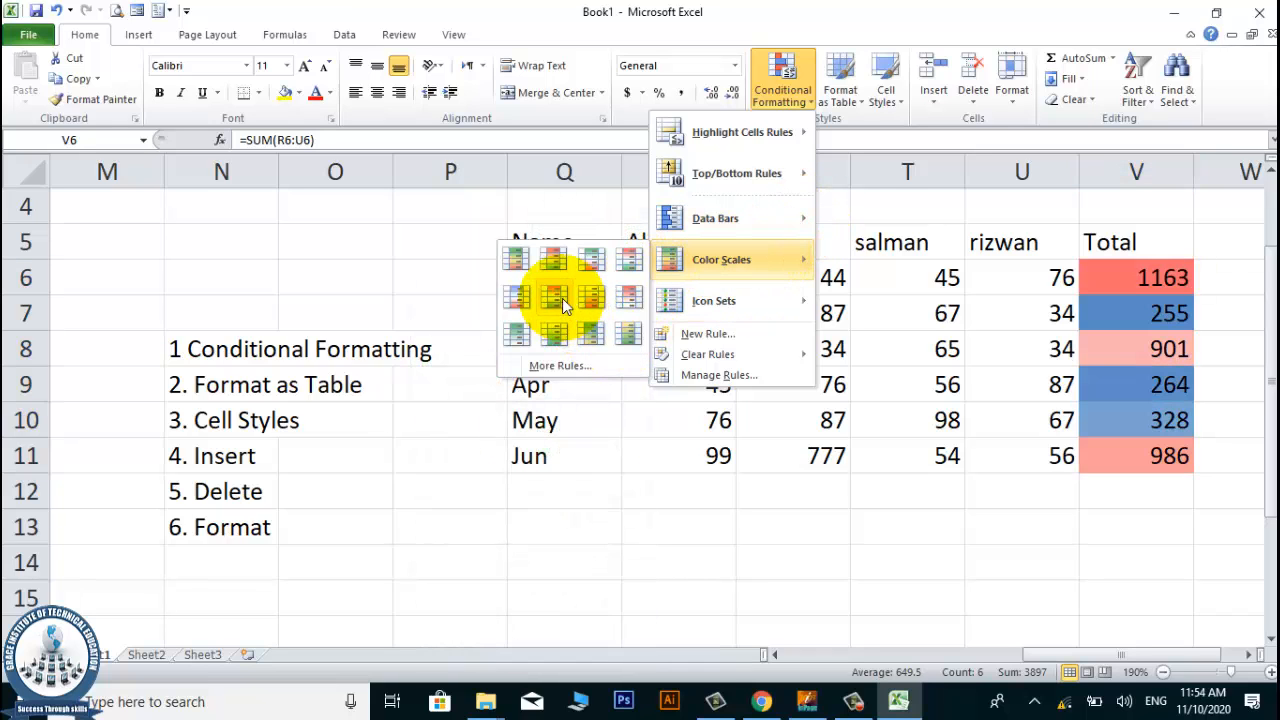
mouse_move(713, 300)
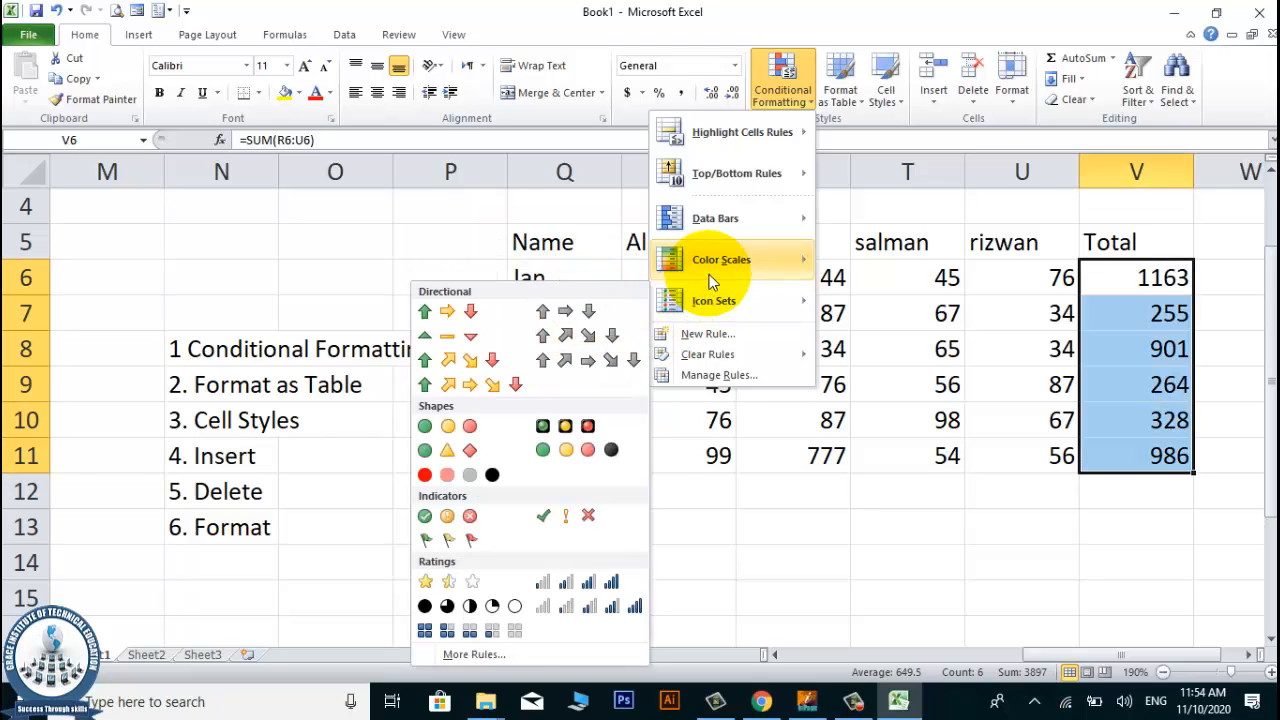
mouse_move(734, 266)
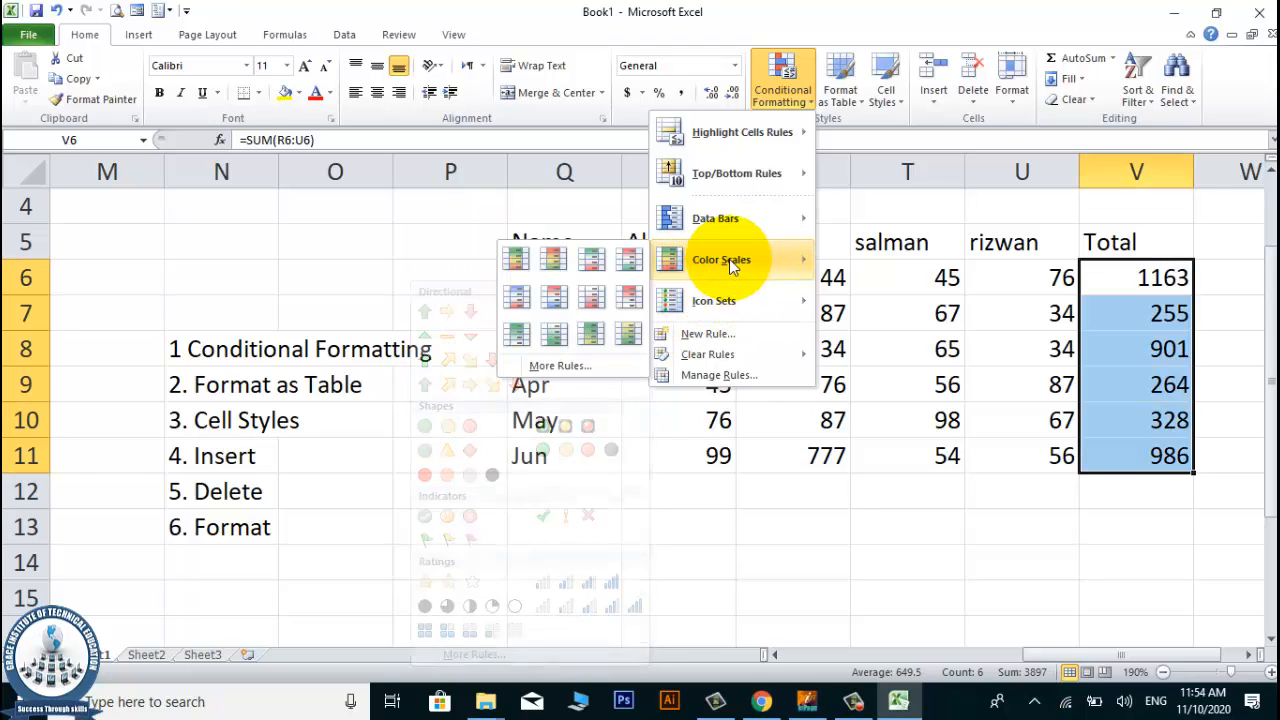
left_click(594, 264)
left_click(1087, 535)
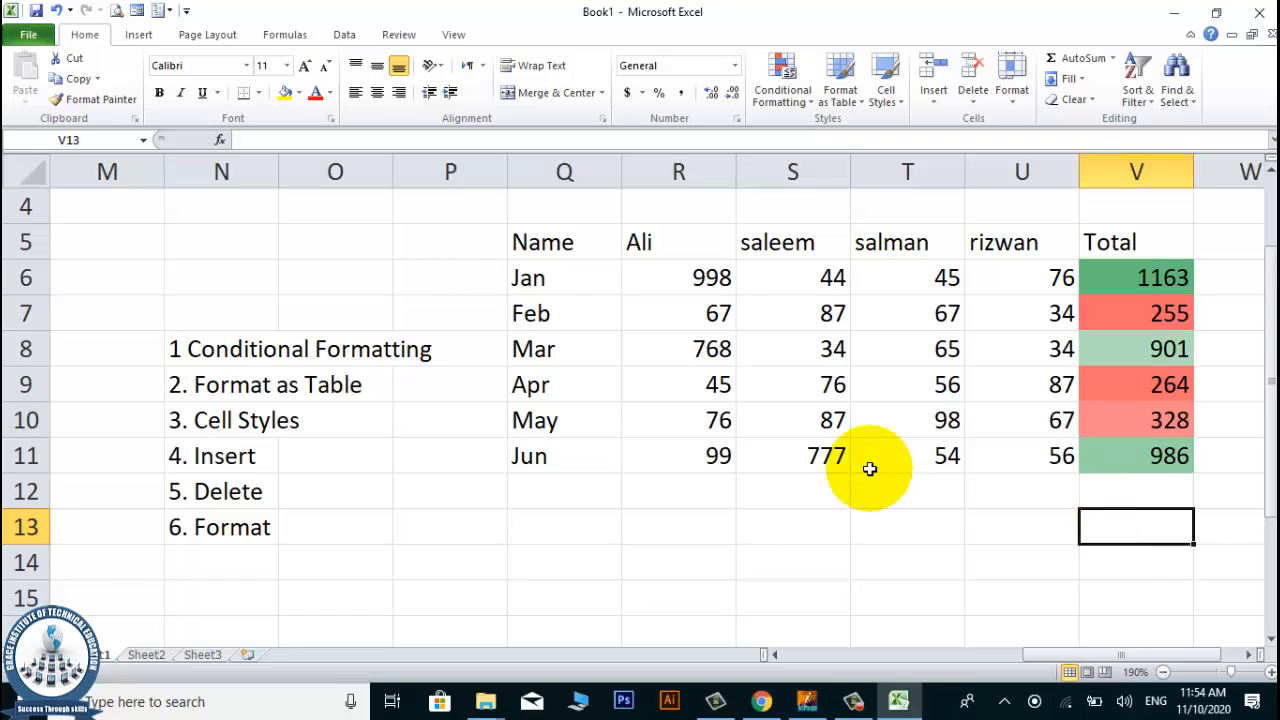
left_click(1145, 279)
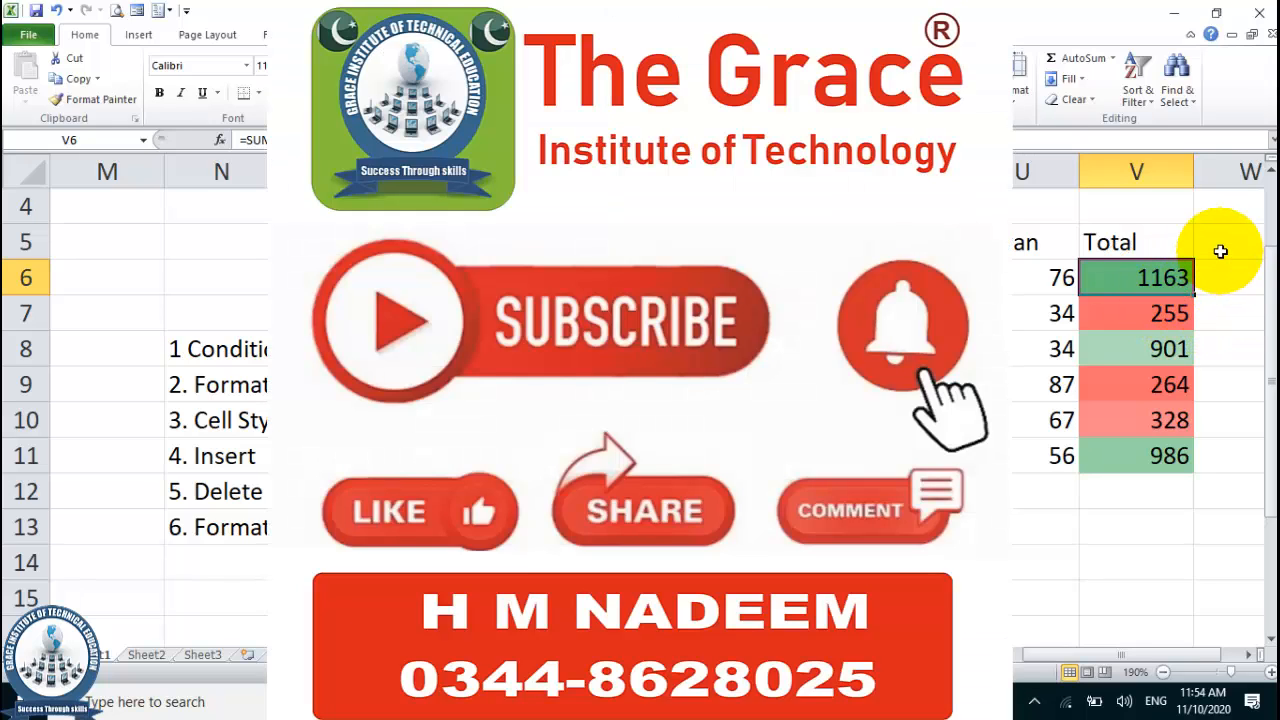
left_click(1065, 219)
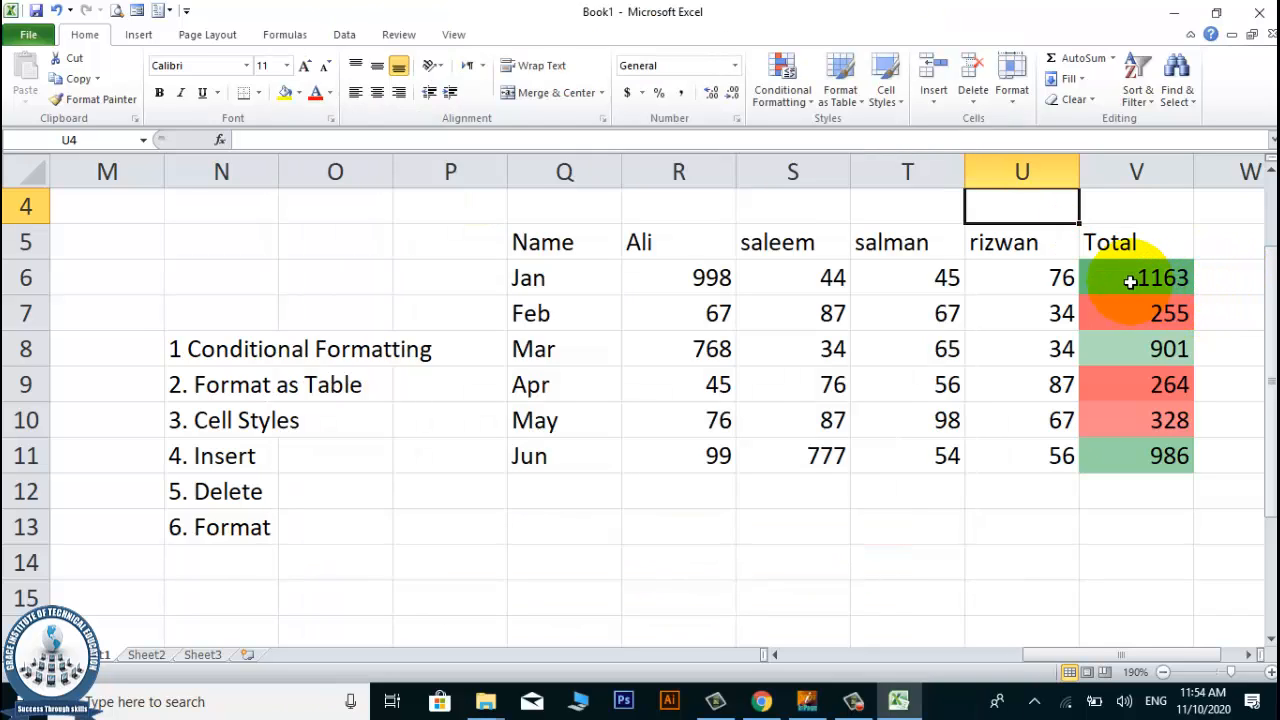
left_click(1130, 281)
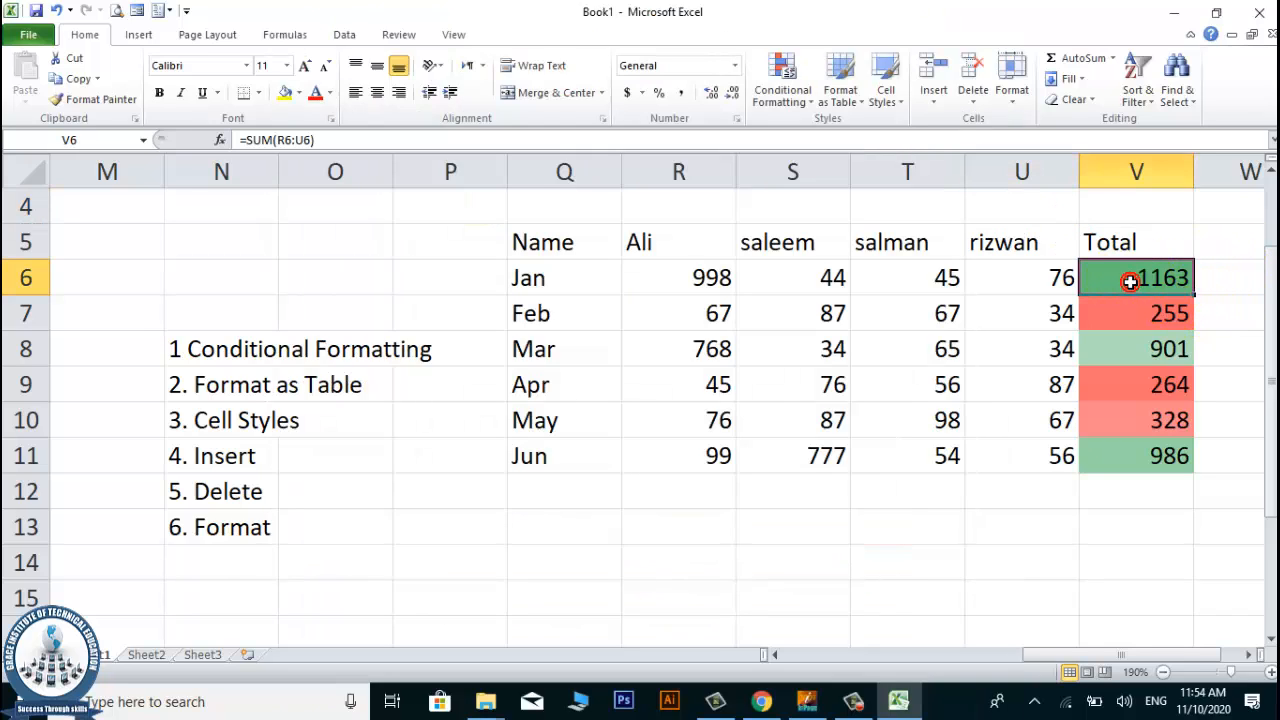
left_click(1132, 281)
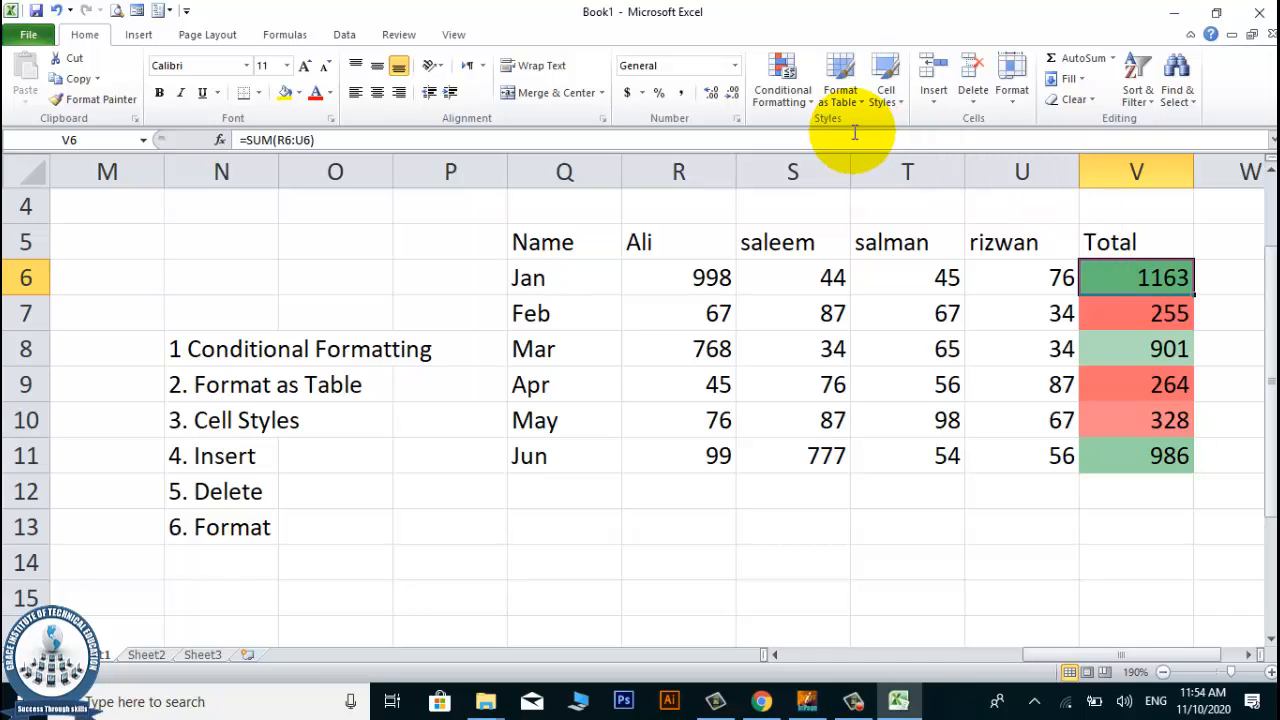
left_click(785, 95)
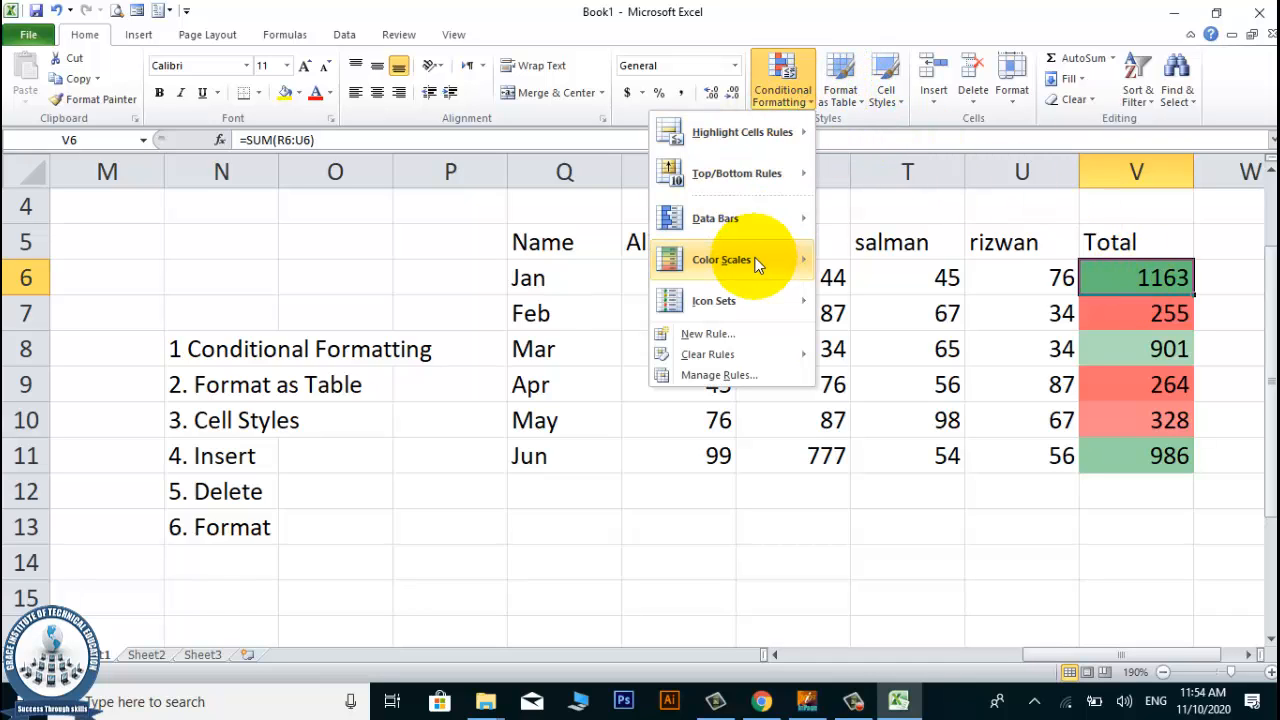
mouse_move(757, 264)
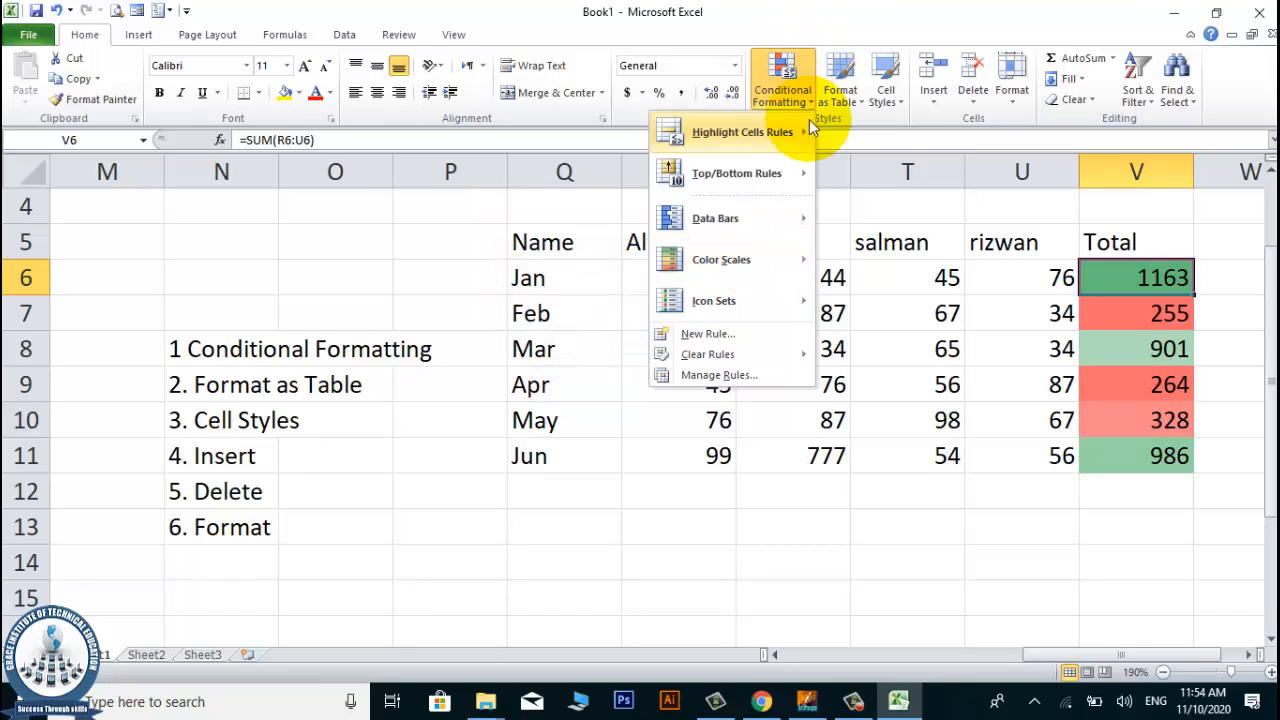
left_click(1037, 293)
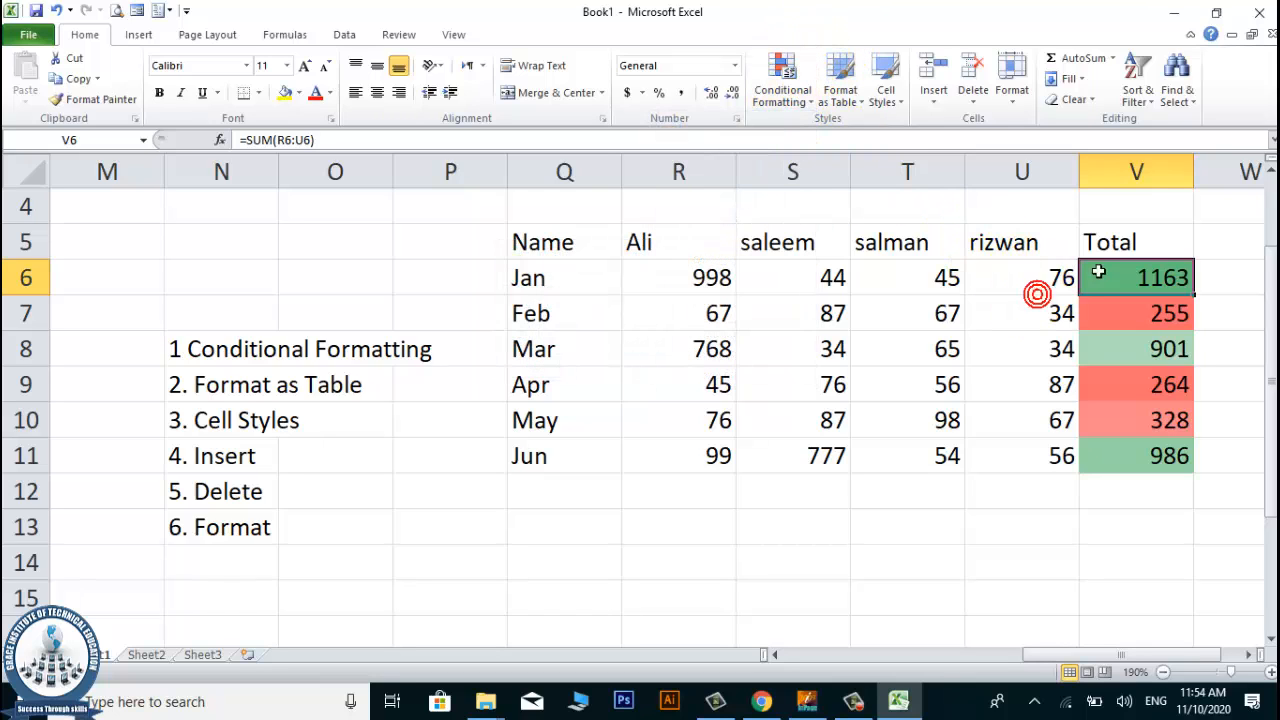
Change the January value in cell R6 to 6 to test the color scale.
left_click(803, 342)
left_click(702, 277)
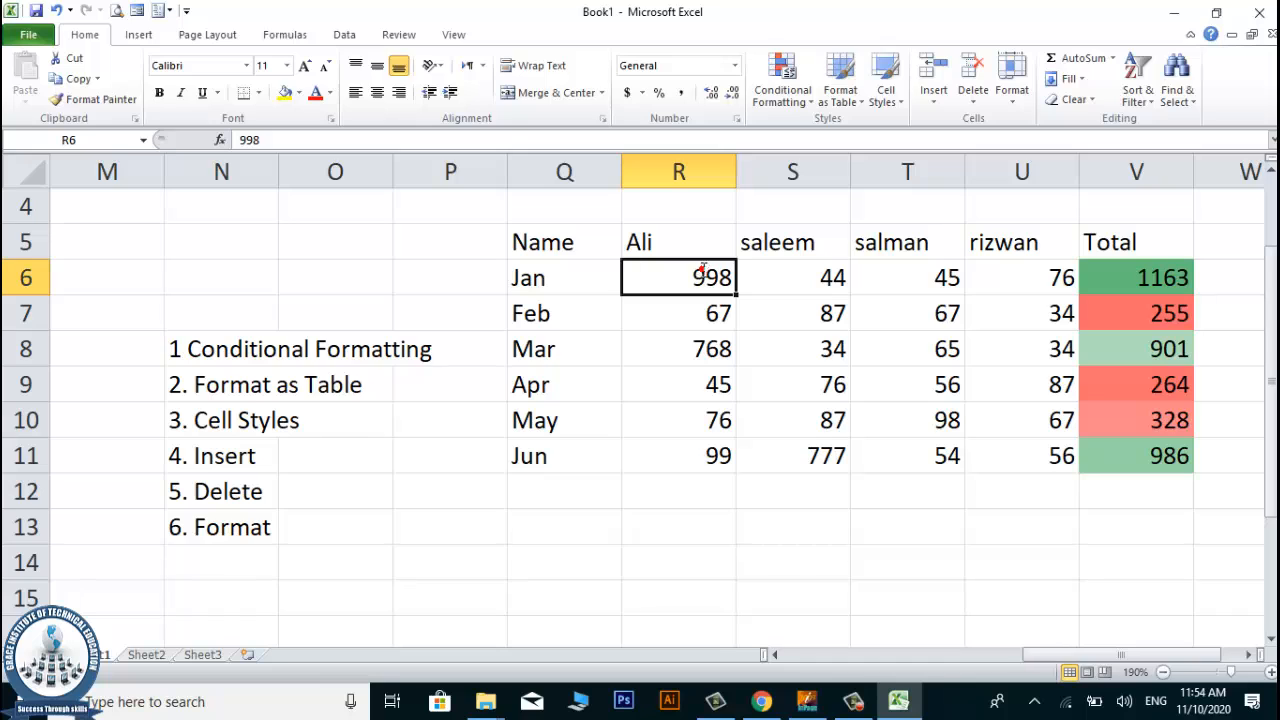
type("6")
key("Return")
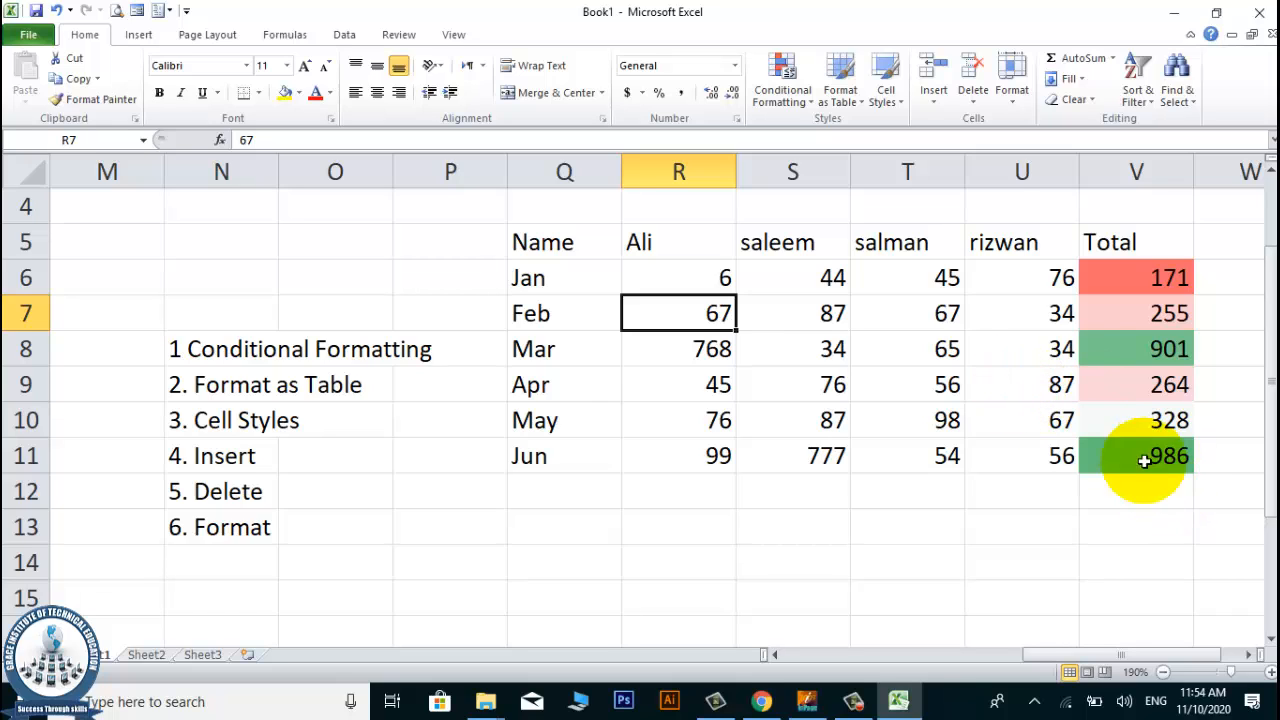
Remove the color scale by clearing the rules from the selected totals in V6:V11.
left_click(1045, 458)
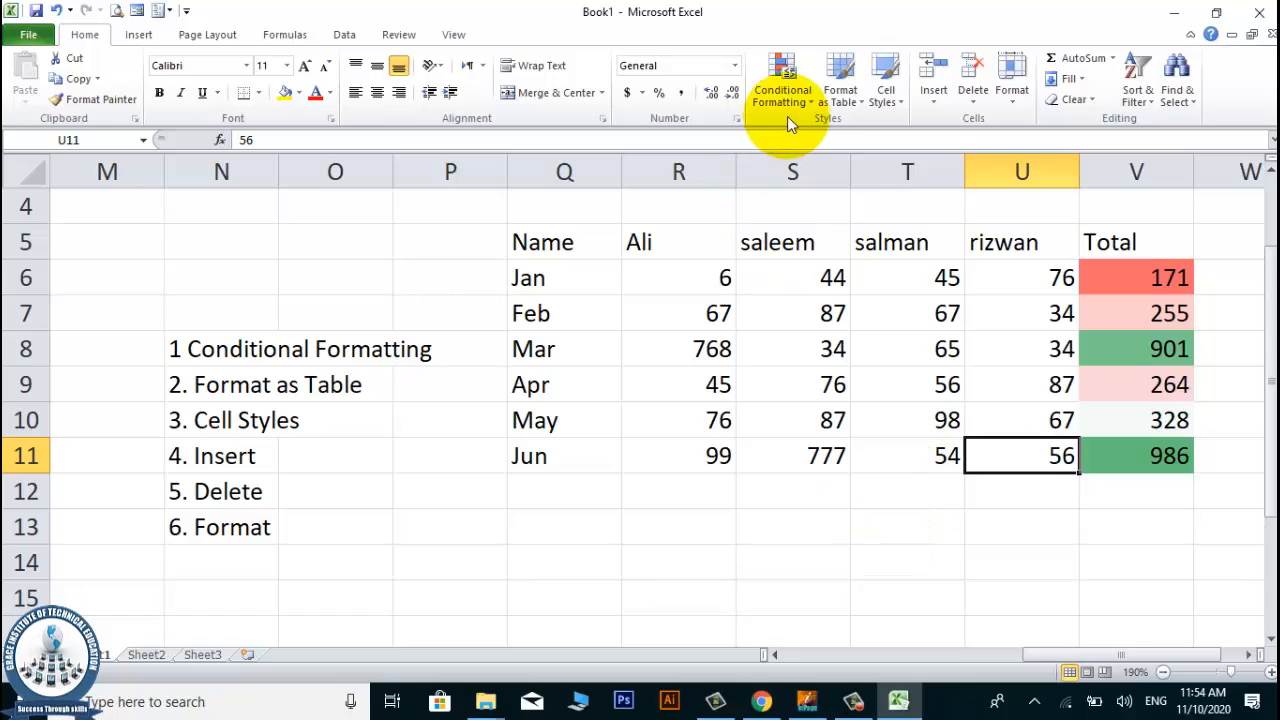
left_click(1128, 289)
left_click_drag(1128, 289, 1134, 465)
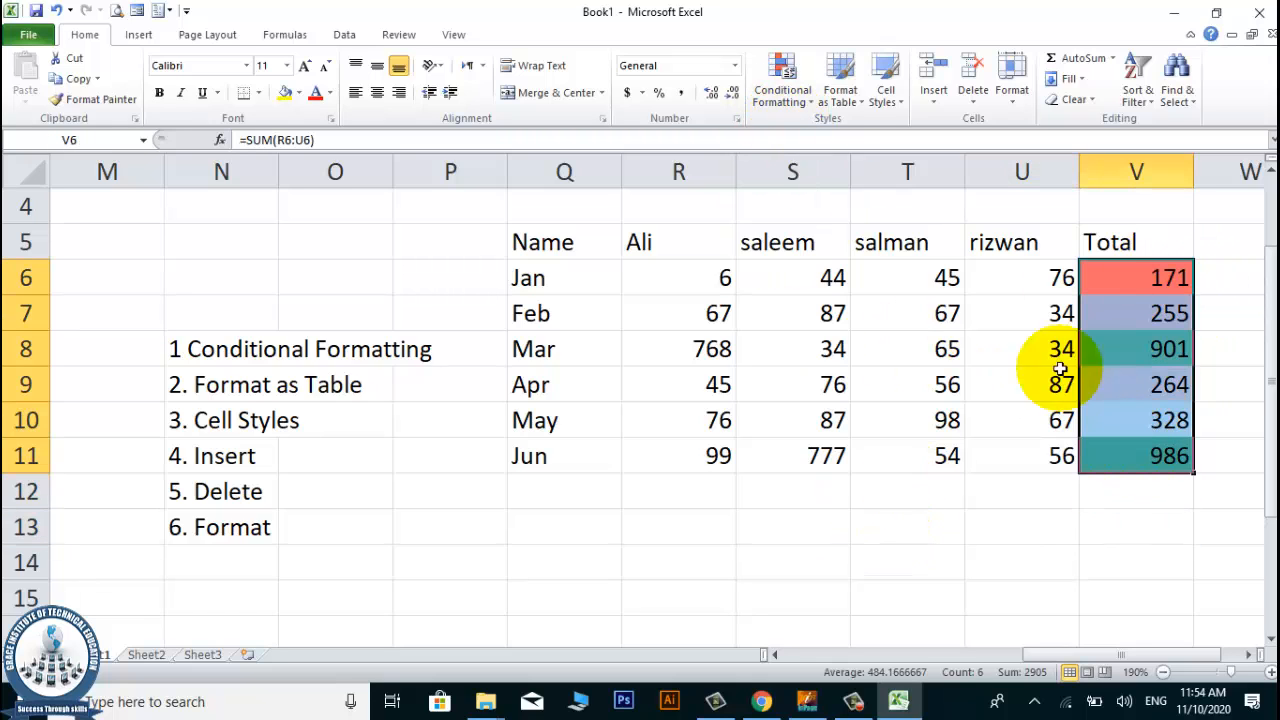
left_click(806, 100)
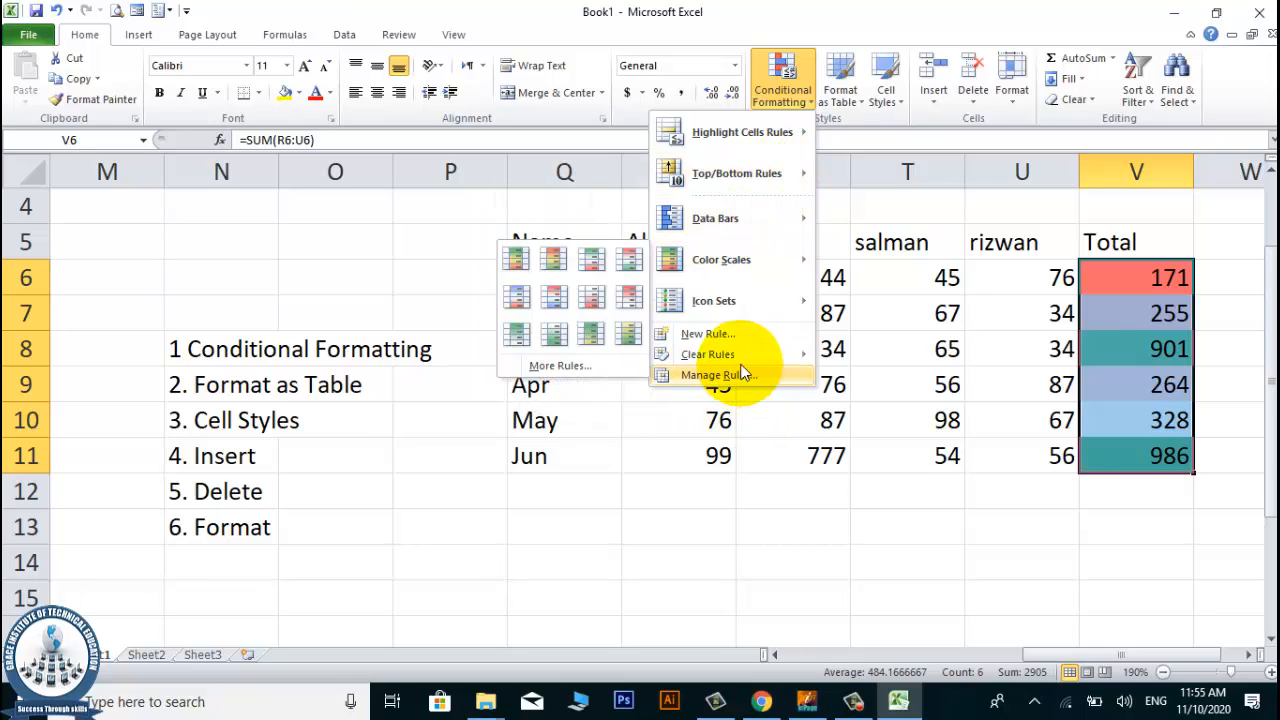
mouse_move(738, 354)
left_click(621, 355)
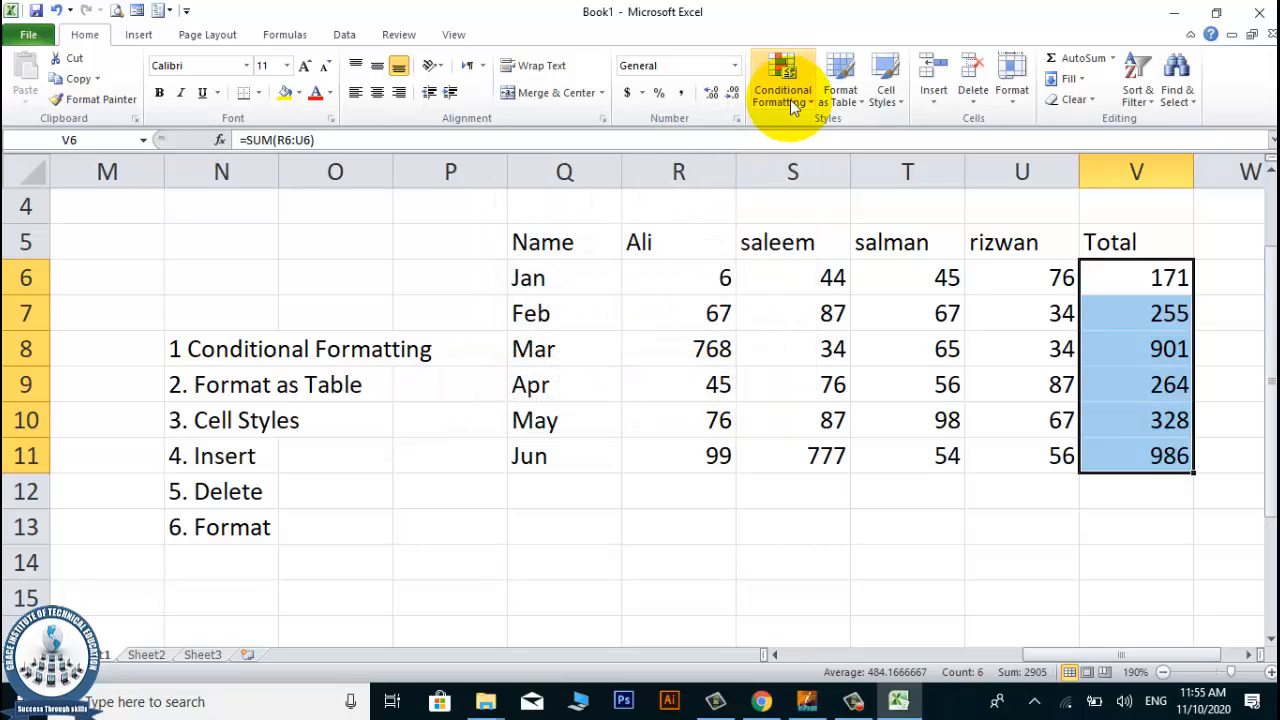
Examine the Icon Sets available for conditional formatting the totals in V6:V11 without applying one.
left_click(790, 99)
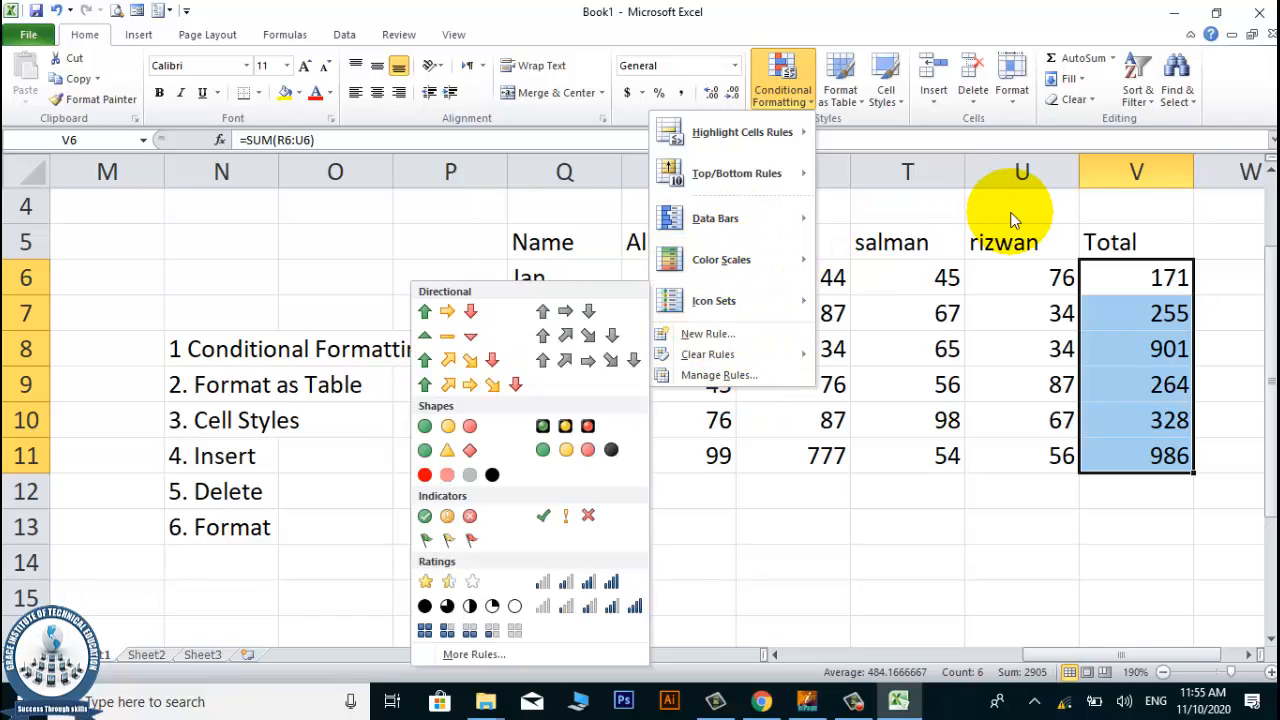
mouse_move(723, 300)
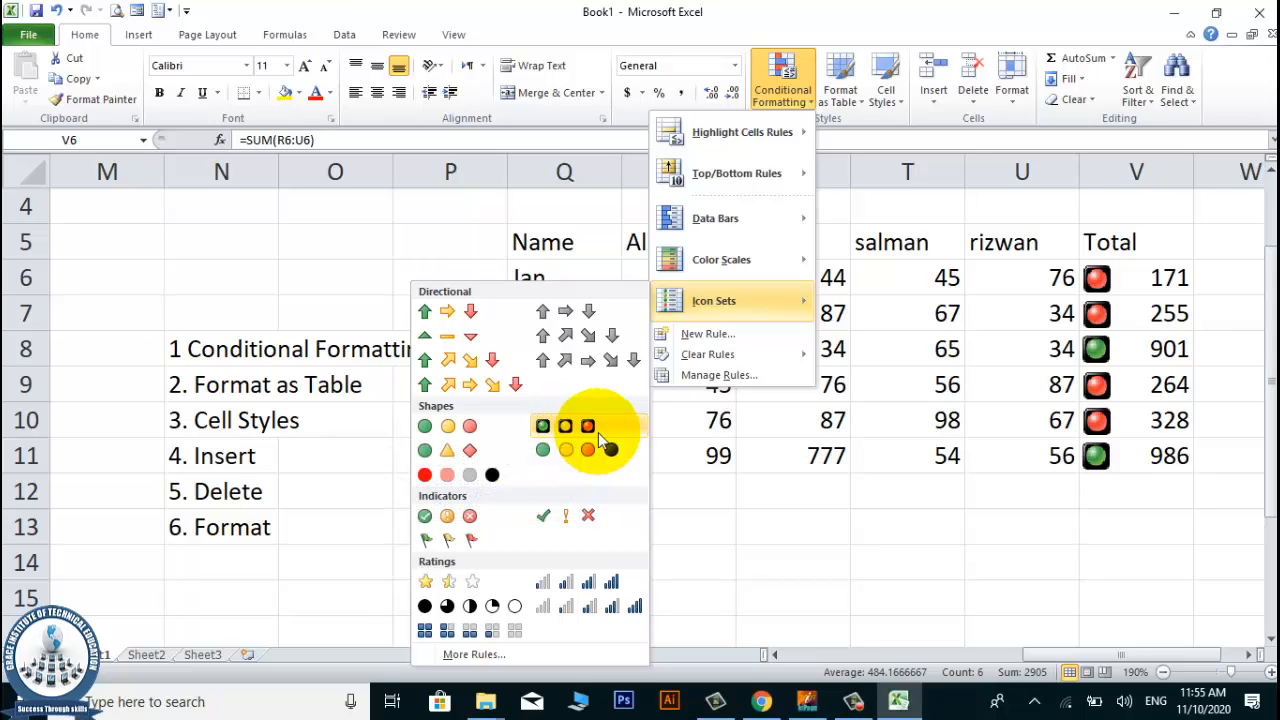
left_click(772, 8)
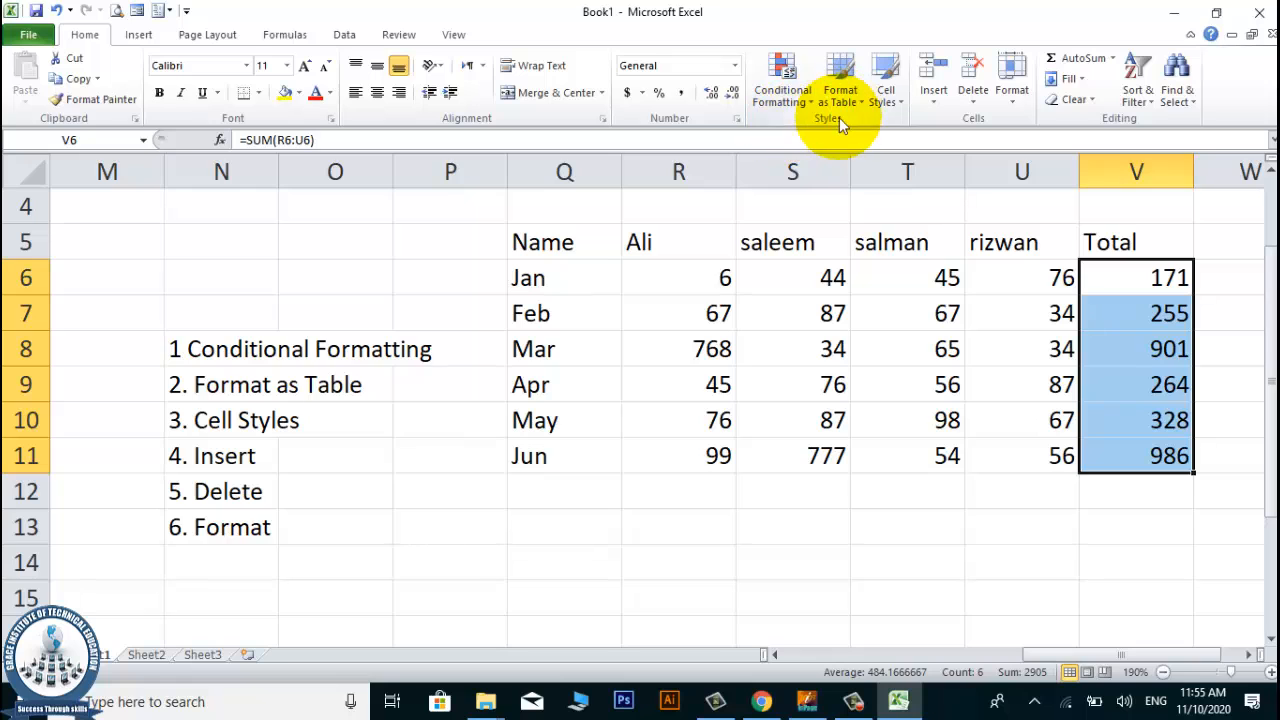
Move the whole monthly data table from Q5:V11 two columns over so it starts in cell S5.
left_click(679, 318)
left_click_drag(533, 247, 1166, 468)
scroll(877, 243, "up", 1)
scroll(888, 251, "down", 1)
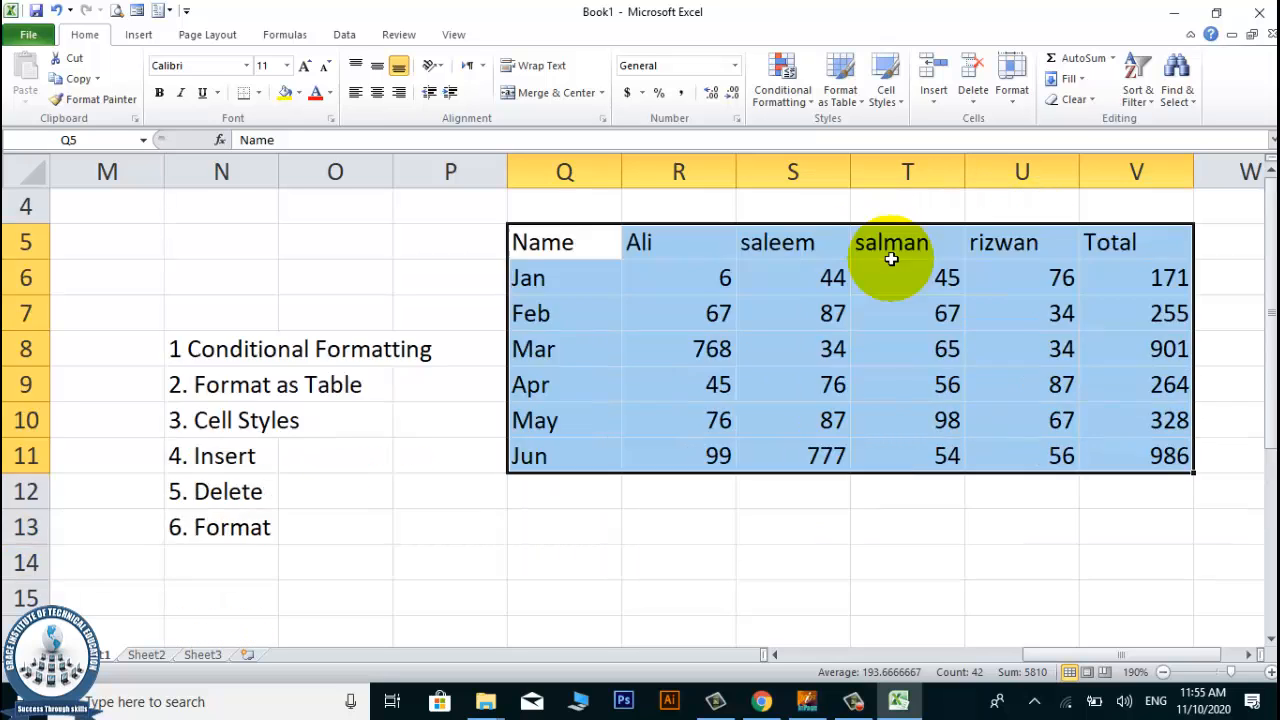
scroll(894, 263, "down", 2)
scroll(1040, 221, "up", 3)
scroll(1040, 221, "down", 2)
scroll(812, 256, "up", 1)
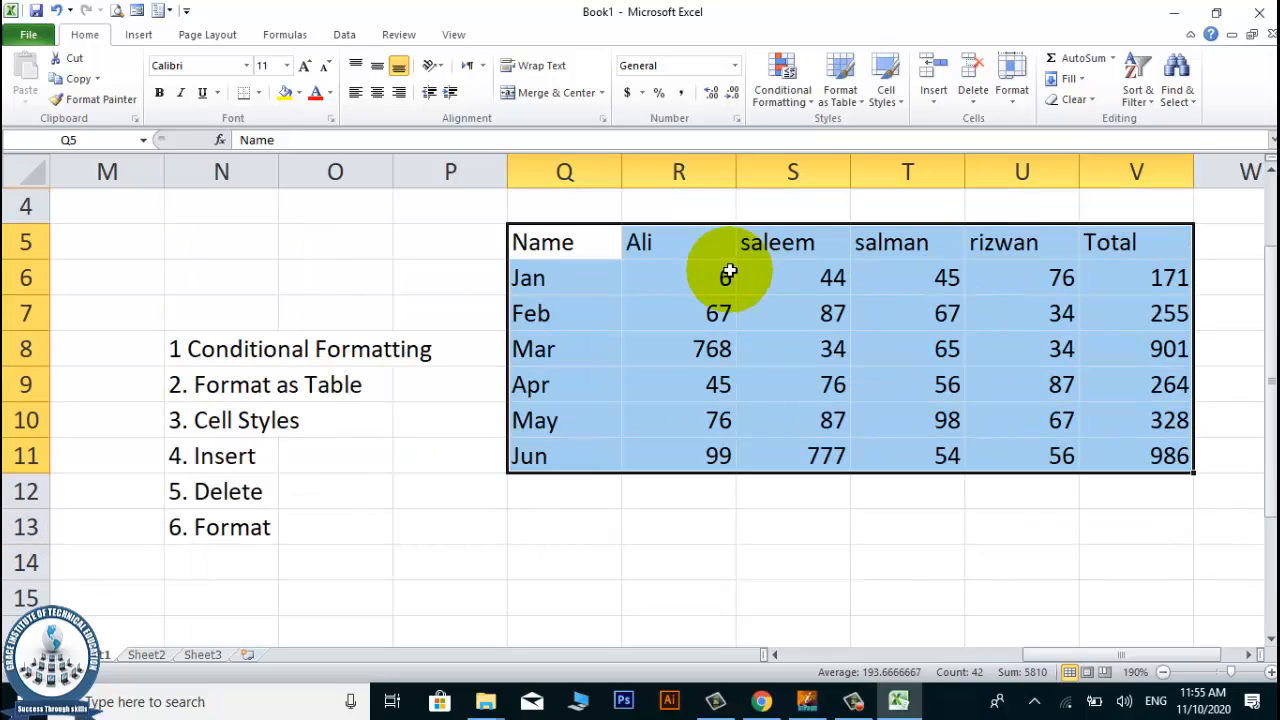
left_click_drag(557, 225, 742, 240)
left_click(659, 357)
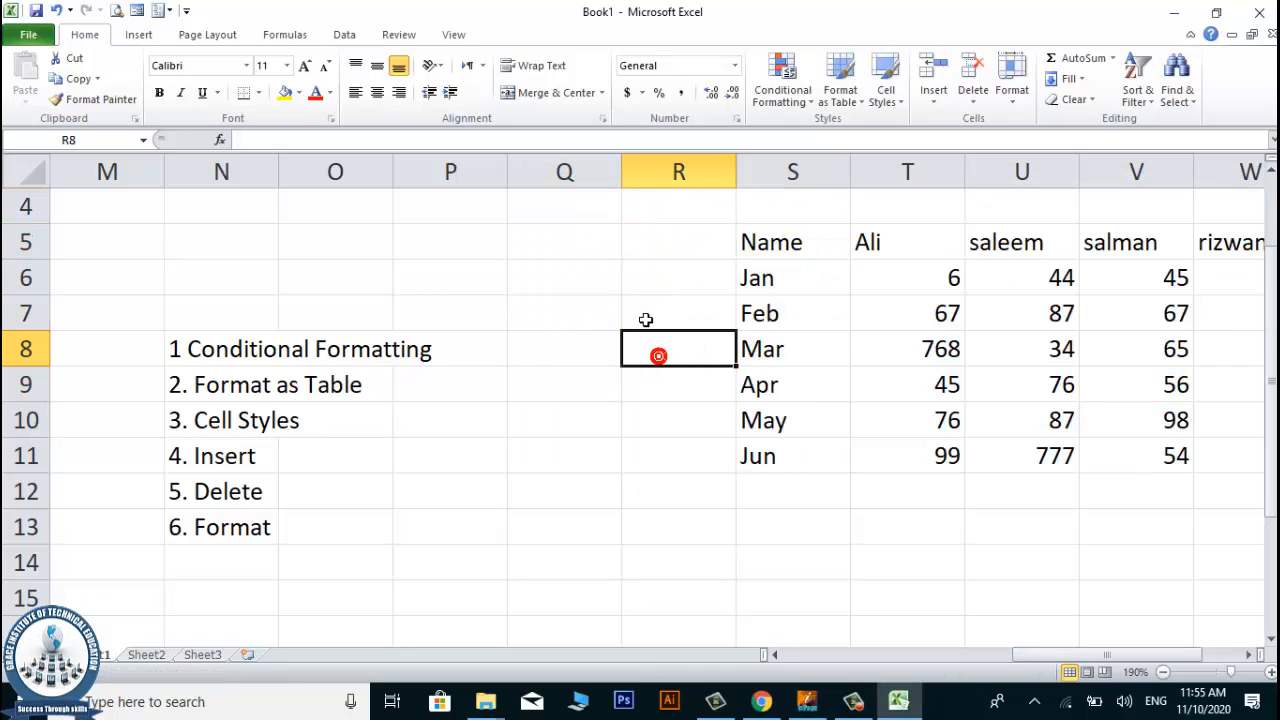
scroll(469, 389, "up", 1)
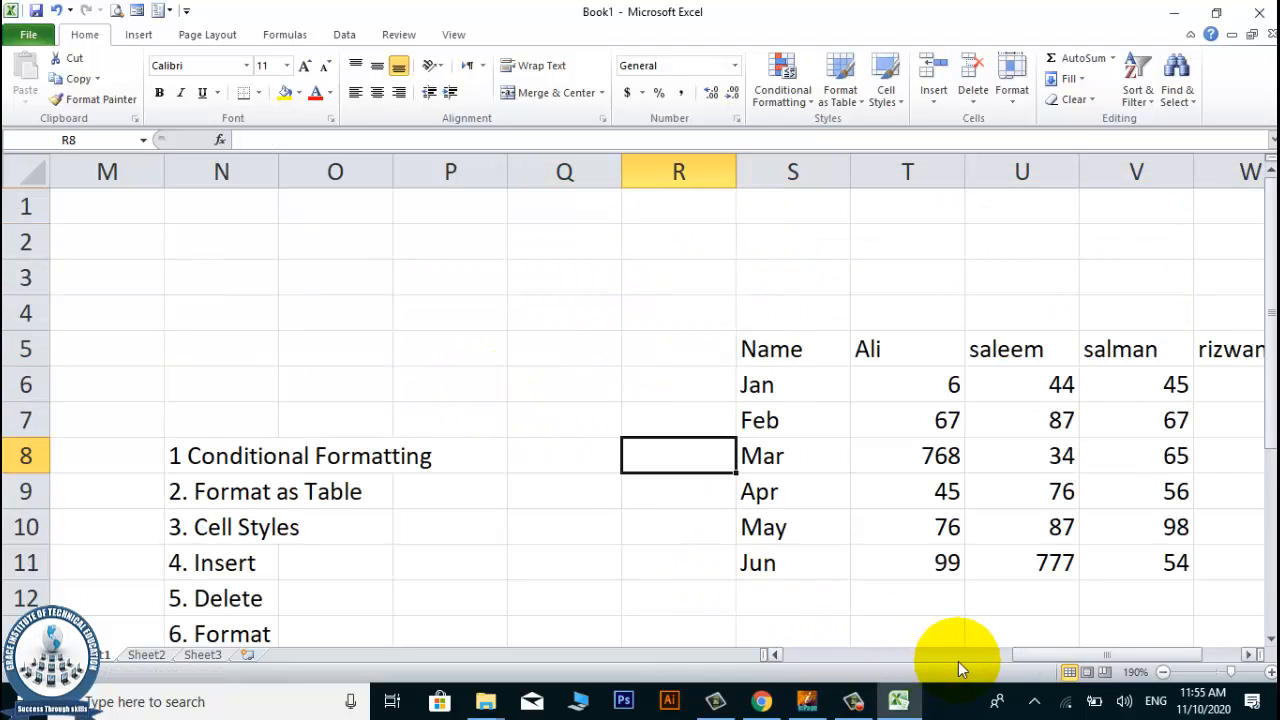
left_click(1248, 654)
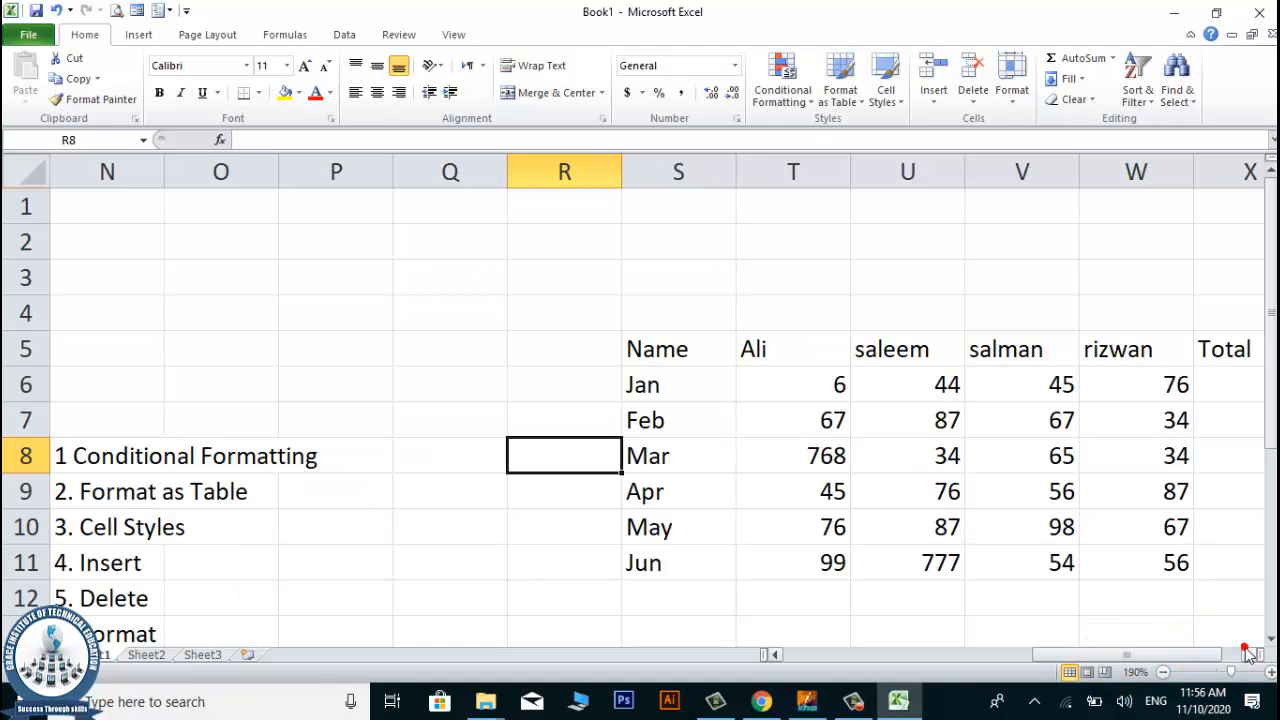
scroll(830, 457, "down", 2)
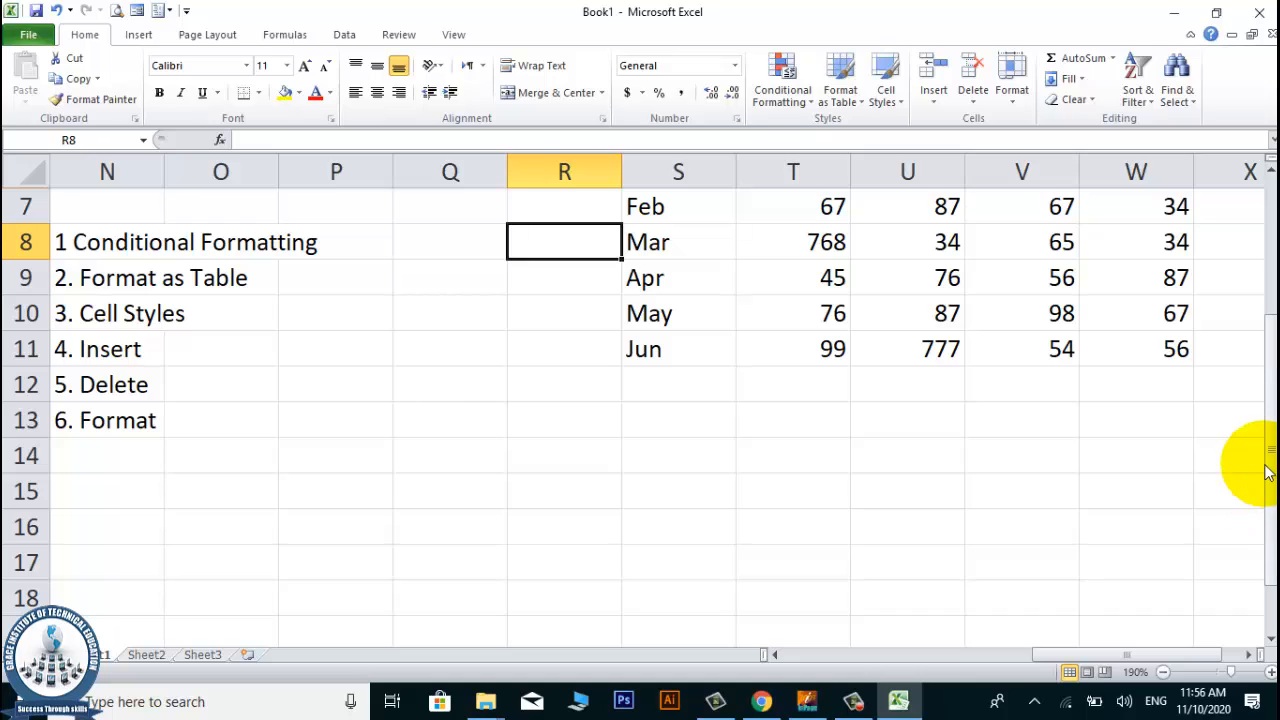
left_click_drag(1270, 470, 1271, 444)
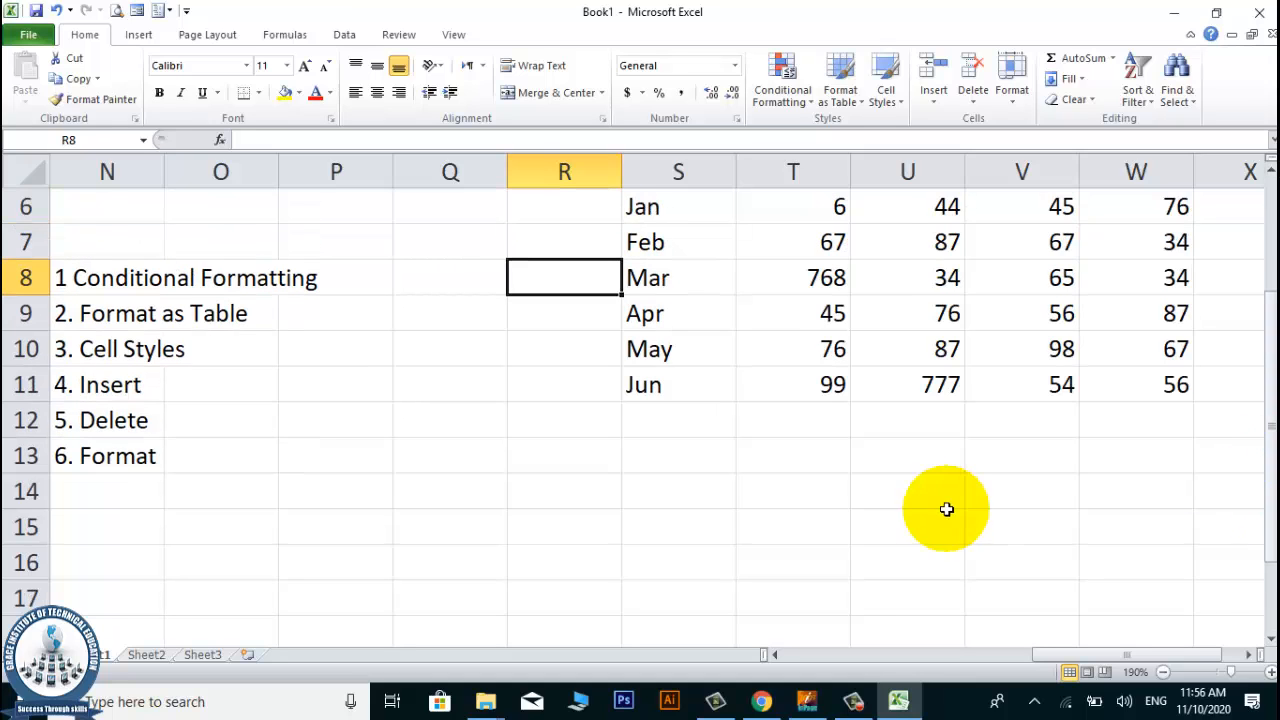
left_click(345, 286)
left_click(639, 447)
scroll(639, 447, "up", 2)
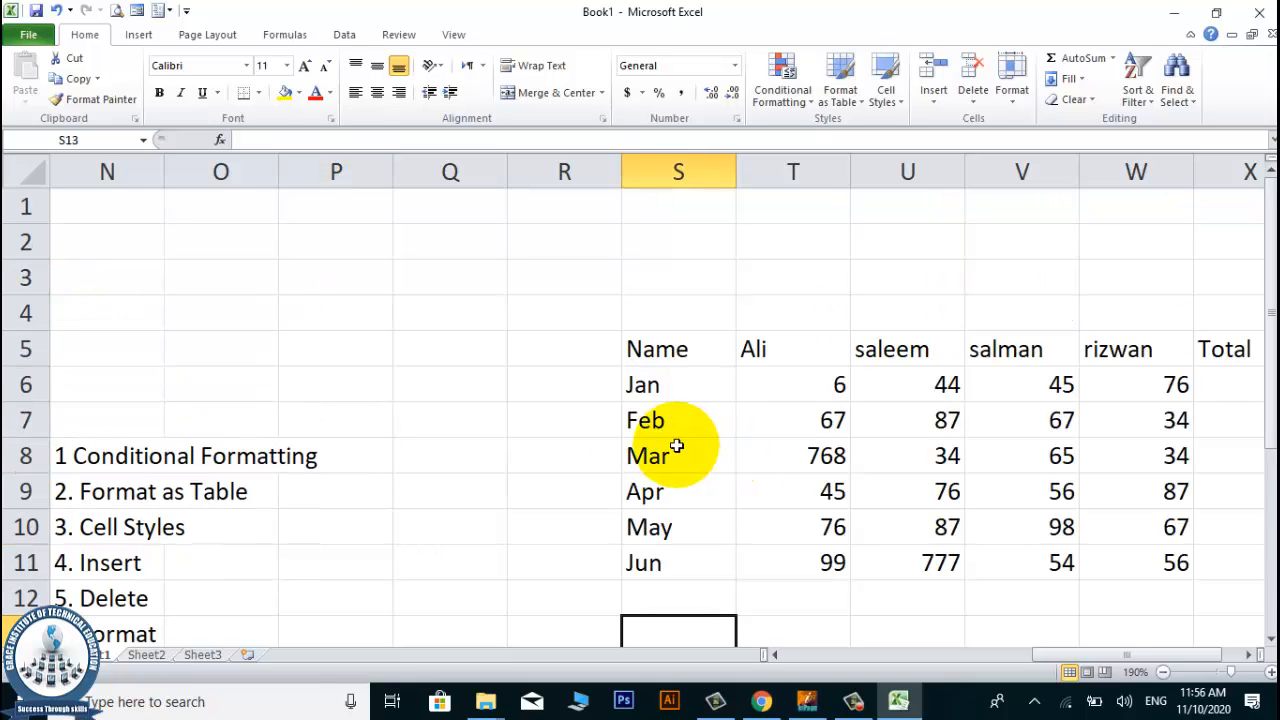
Format the range S5:X11 as a table with headers, using the light orange style with a solid header row.
left_click_drag(652, 356, 1009, 531)
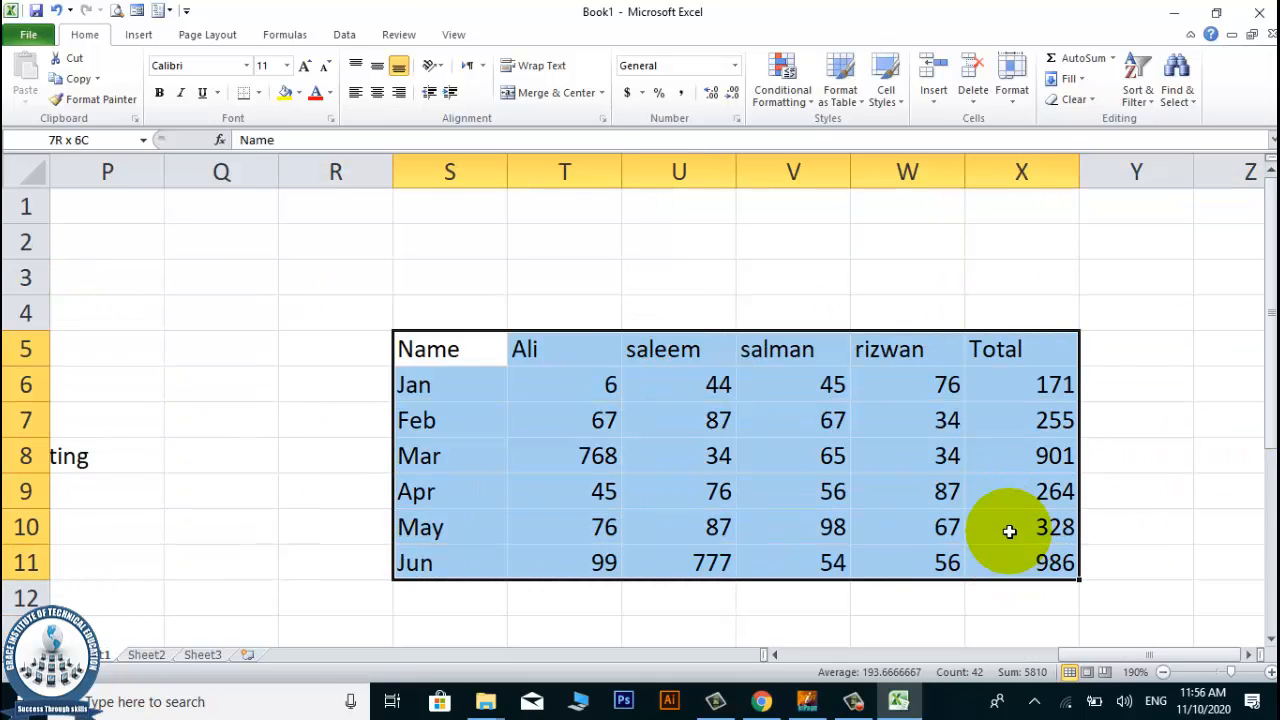
left_click(804, 99)
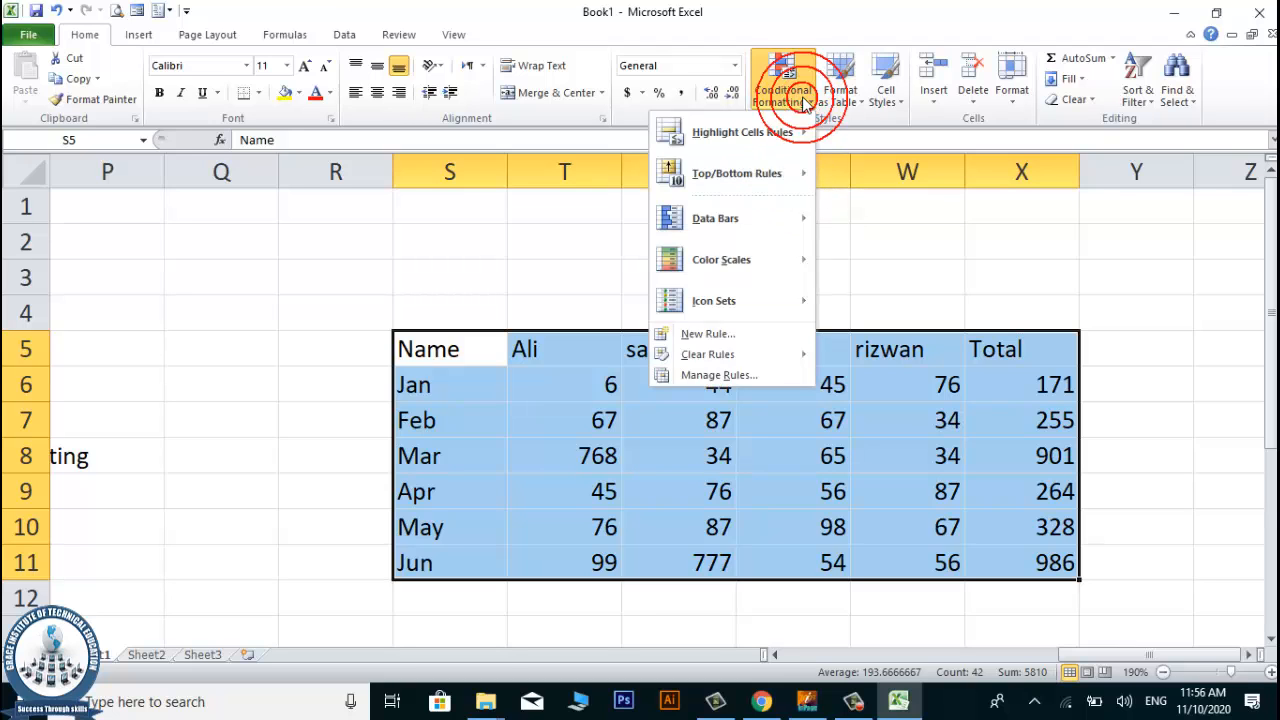
left_click(840, 97)
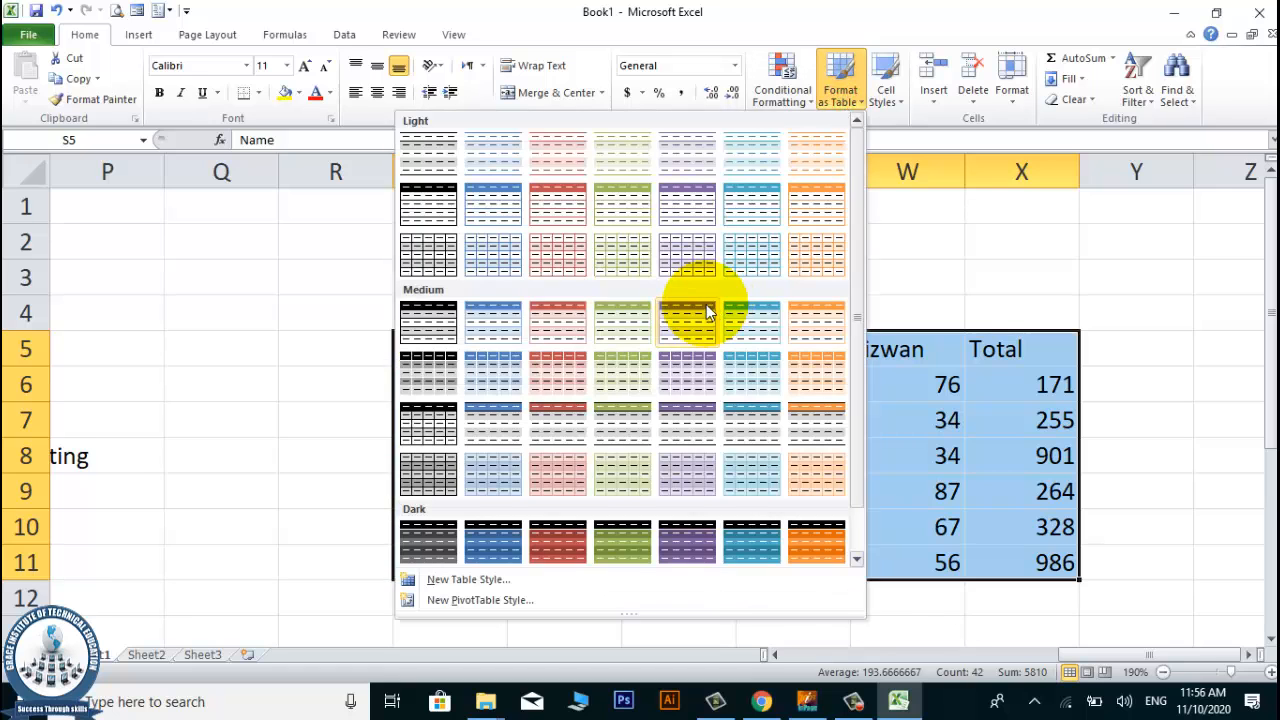
left_click(812, 215)
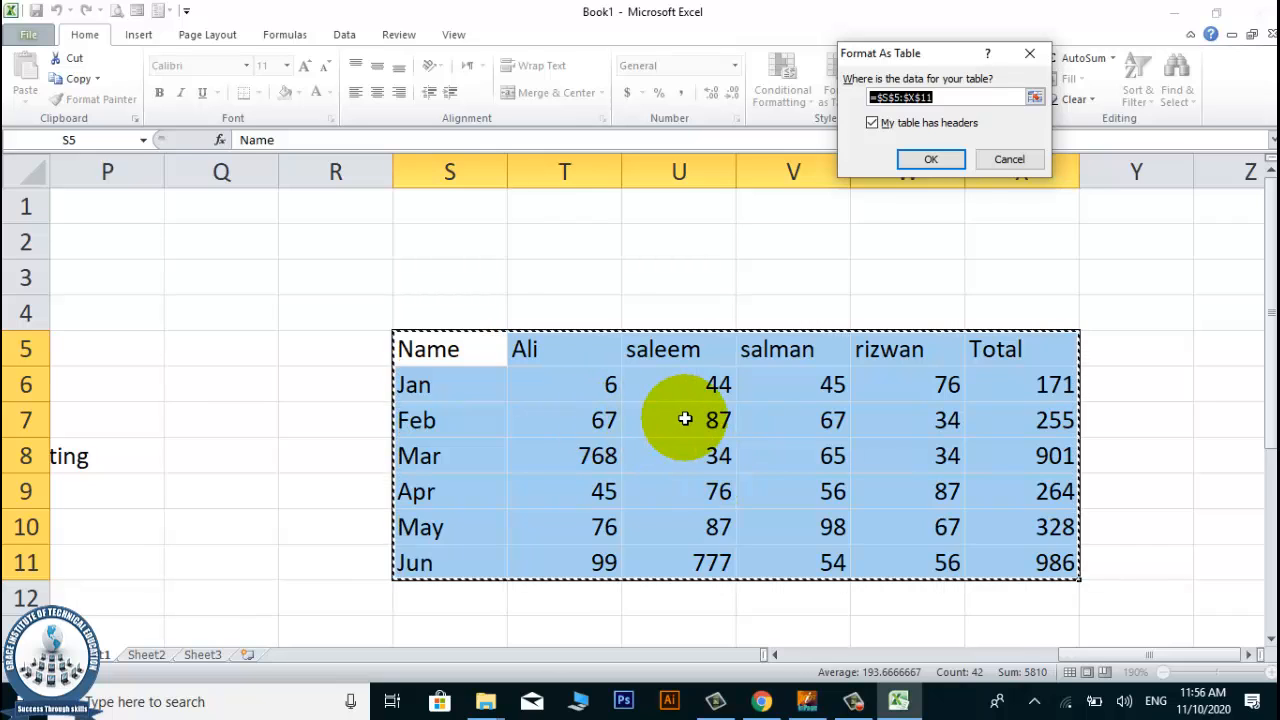
left_click(874, 124)
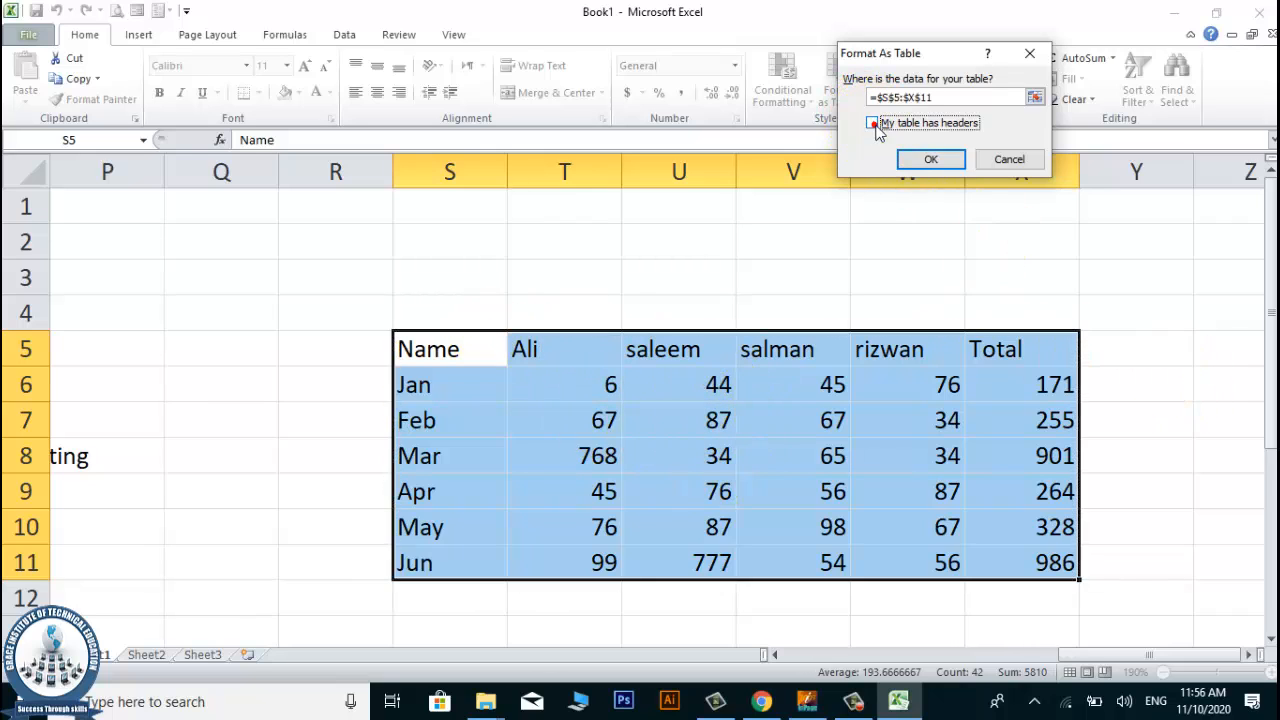
left_click(930, 160)
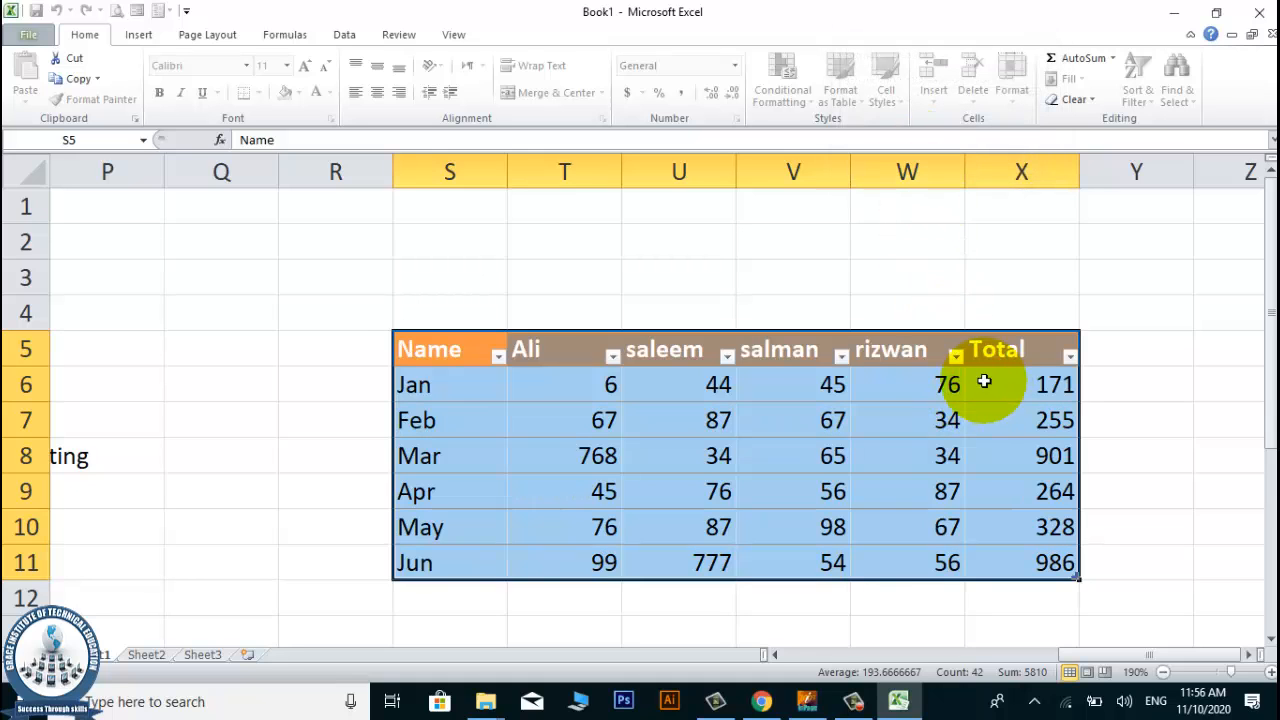
left_click(671, 488)
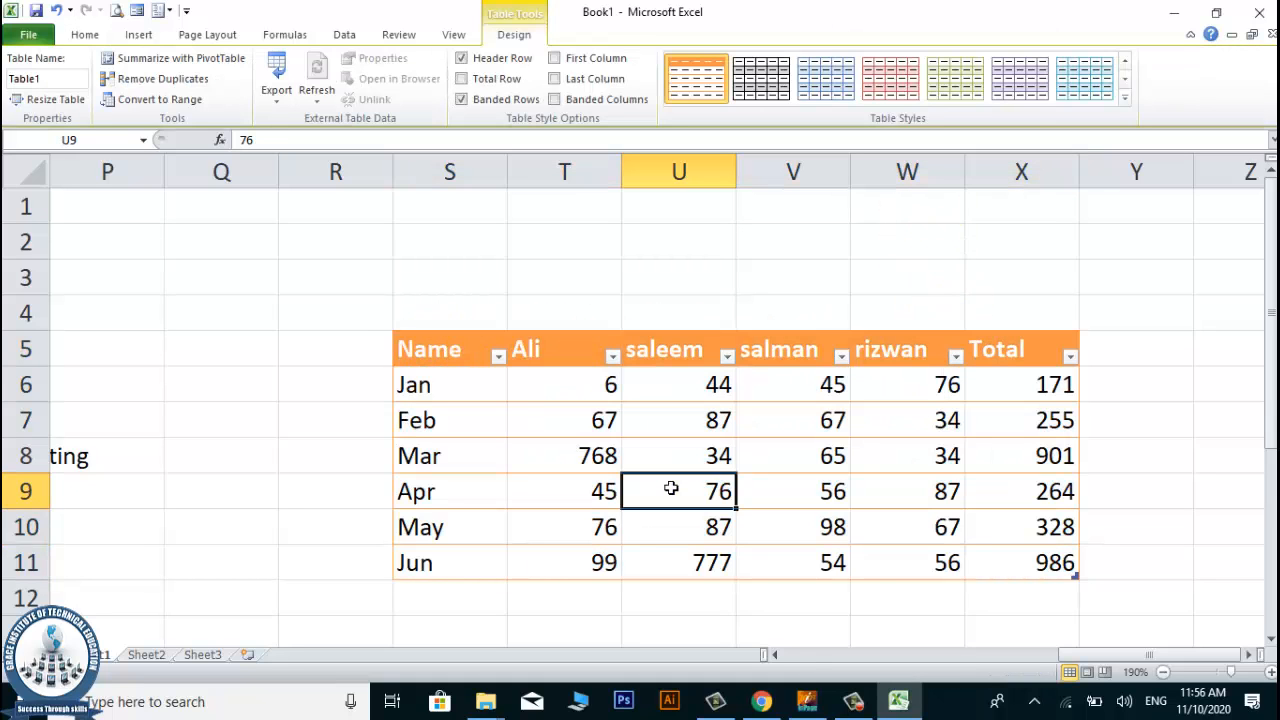
left_click(671, 488)
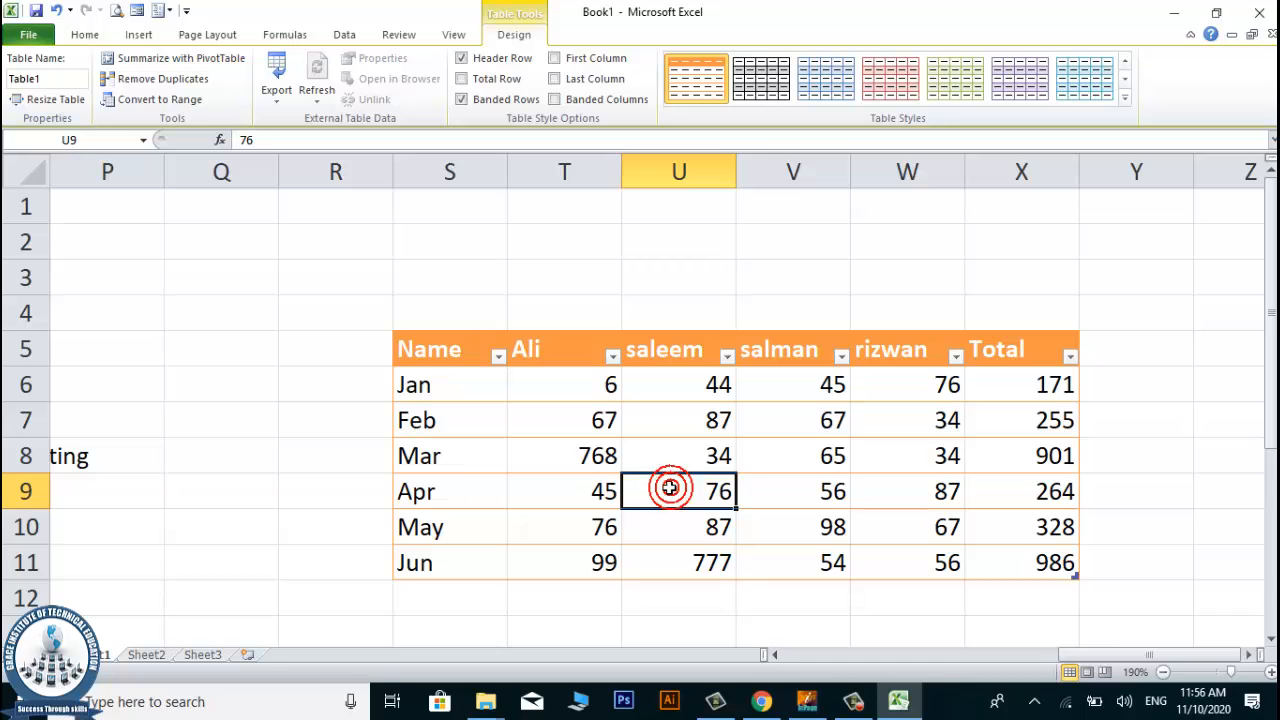
left_click(820, 457)
left_click(467, 469)
left_click(828, 516)
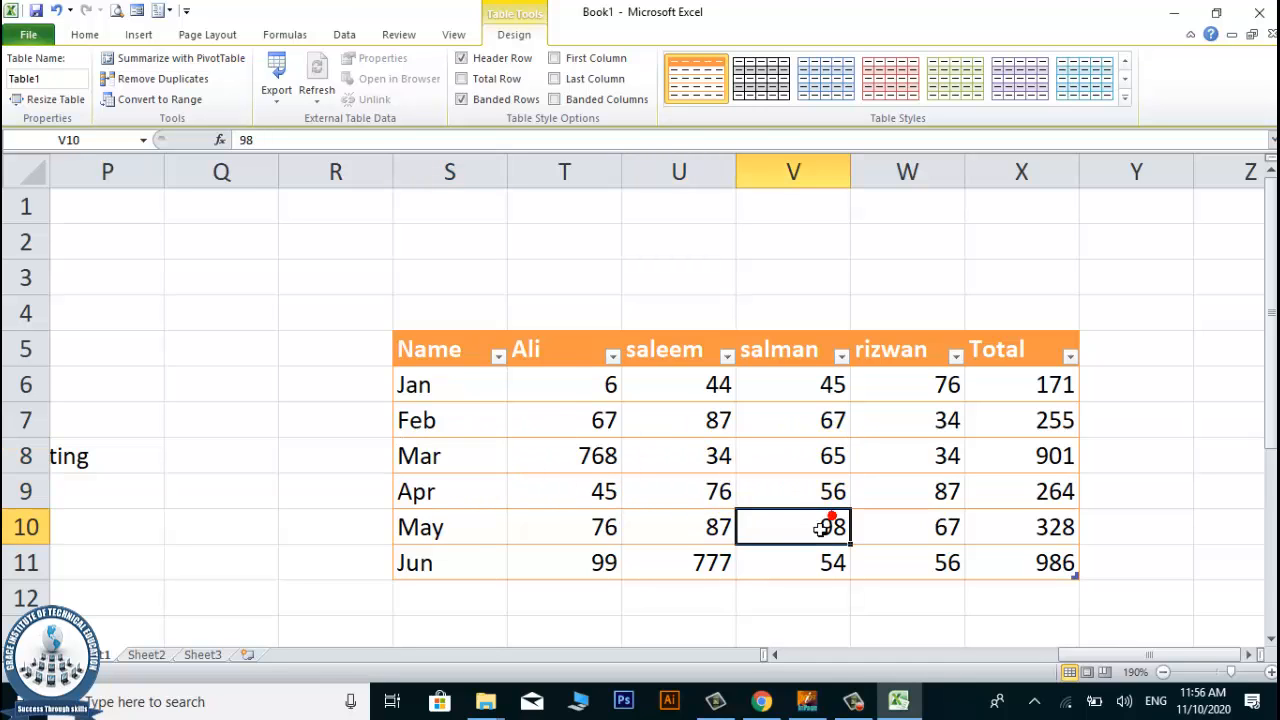
left_click(658, 548)
left_click(666, 420)
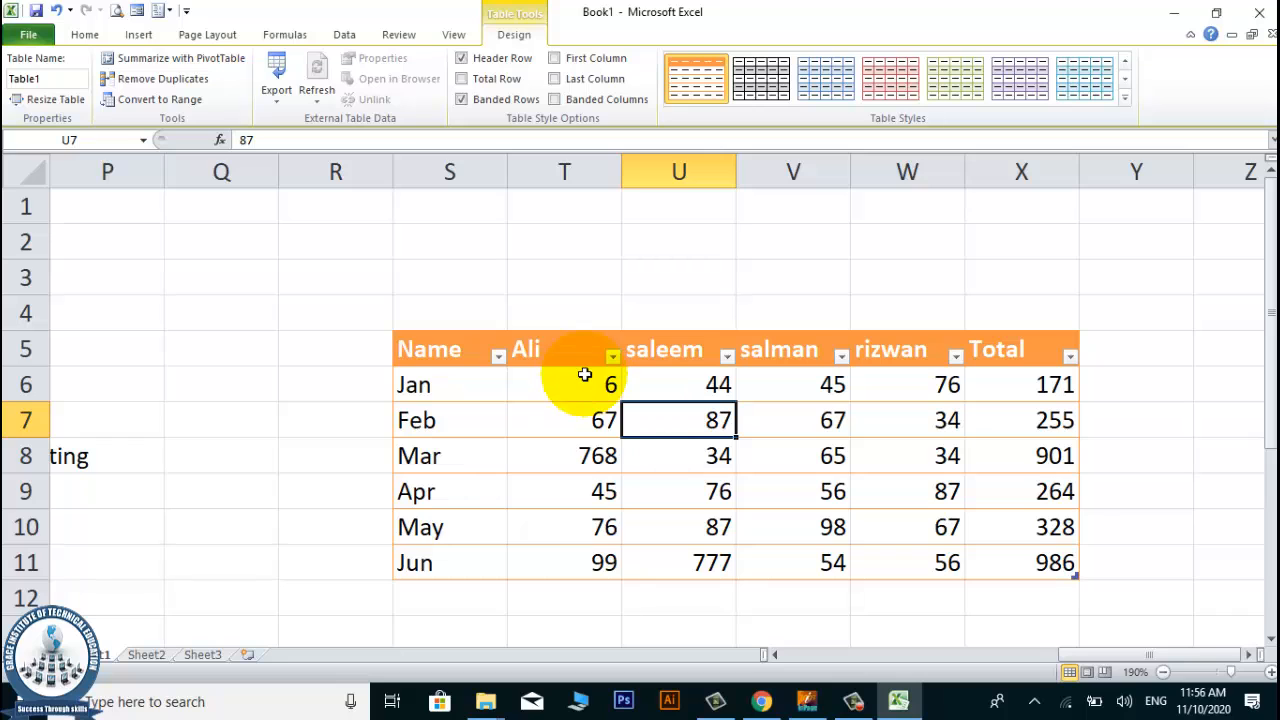
left_click(517, 555)
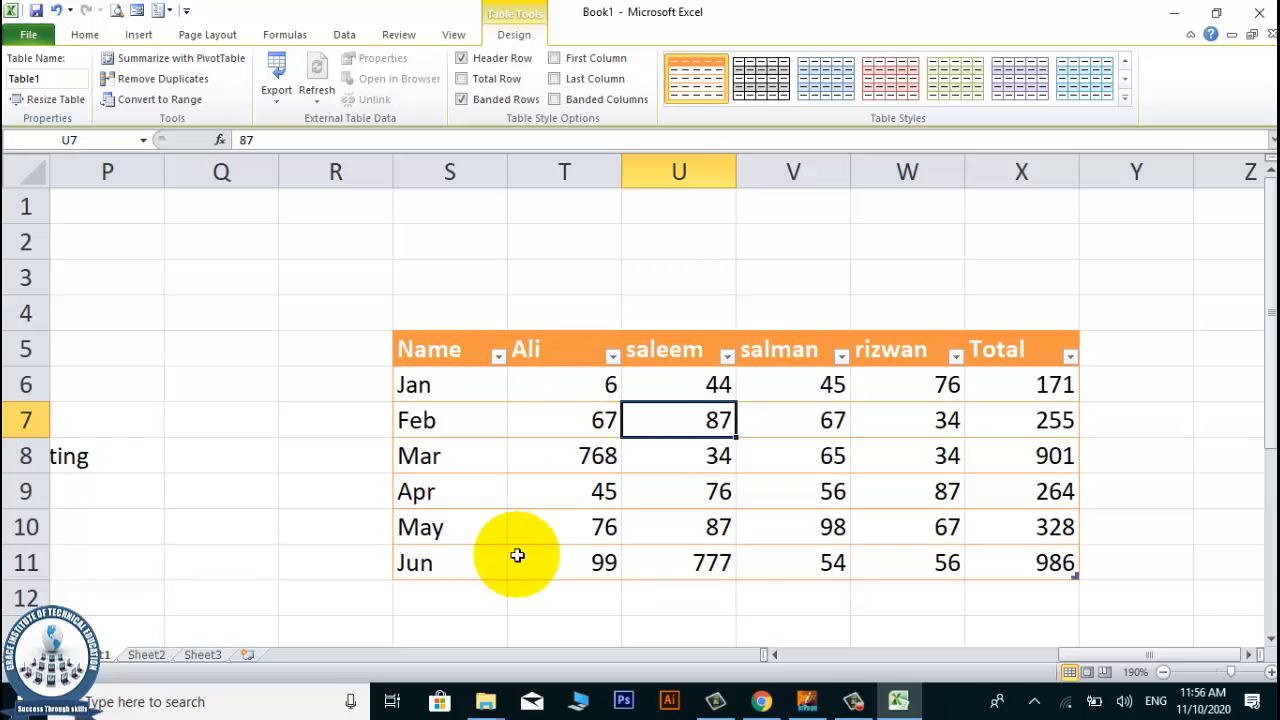
Examine the sort and filter options of the table's Name column without applying any of them.
left_click(497, 357)
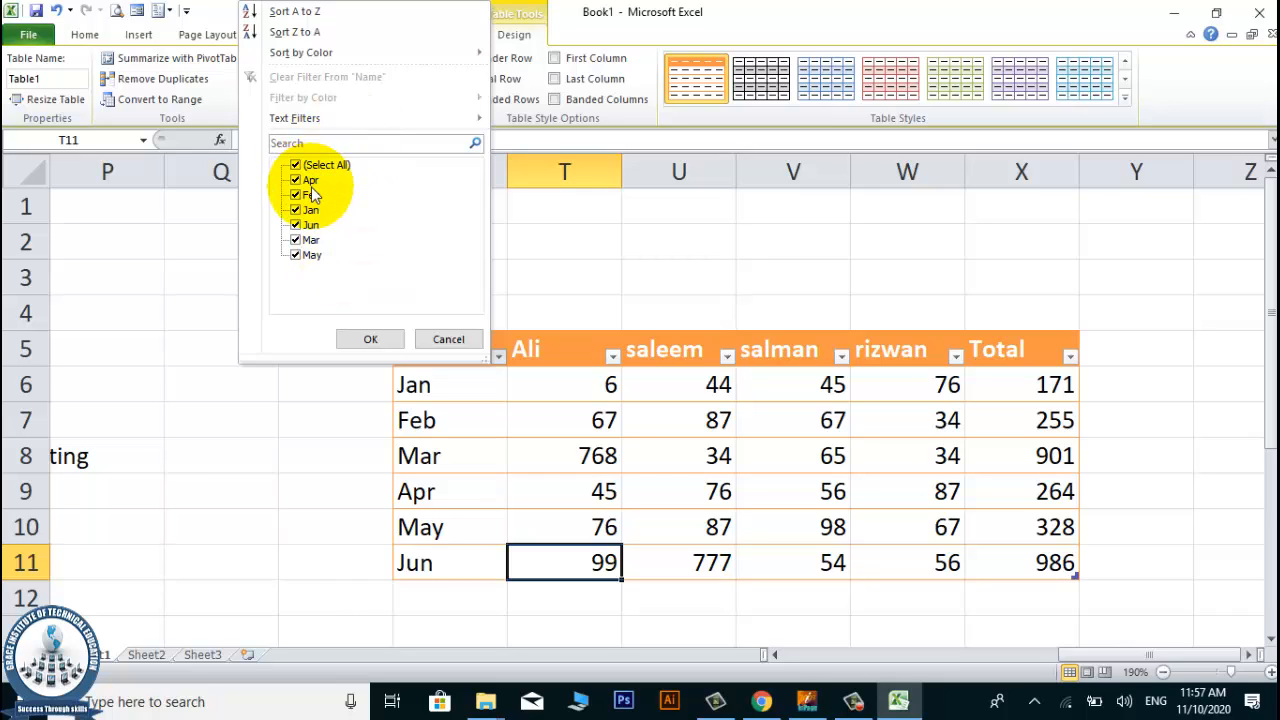
left_click(431, 338)
left_click(499, 357)
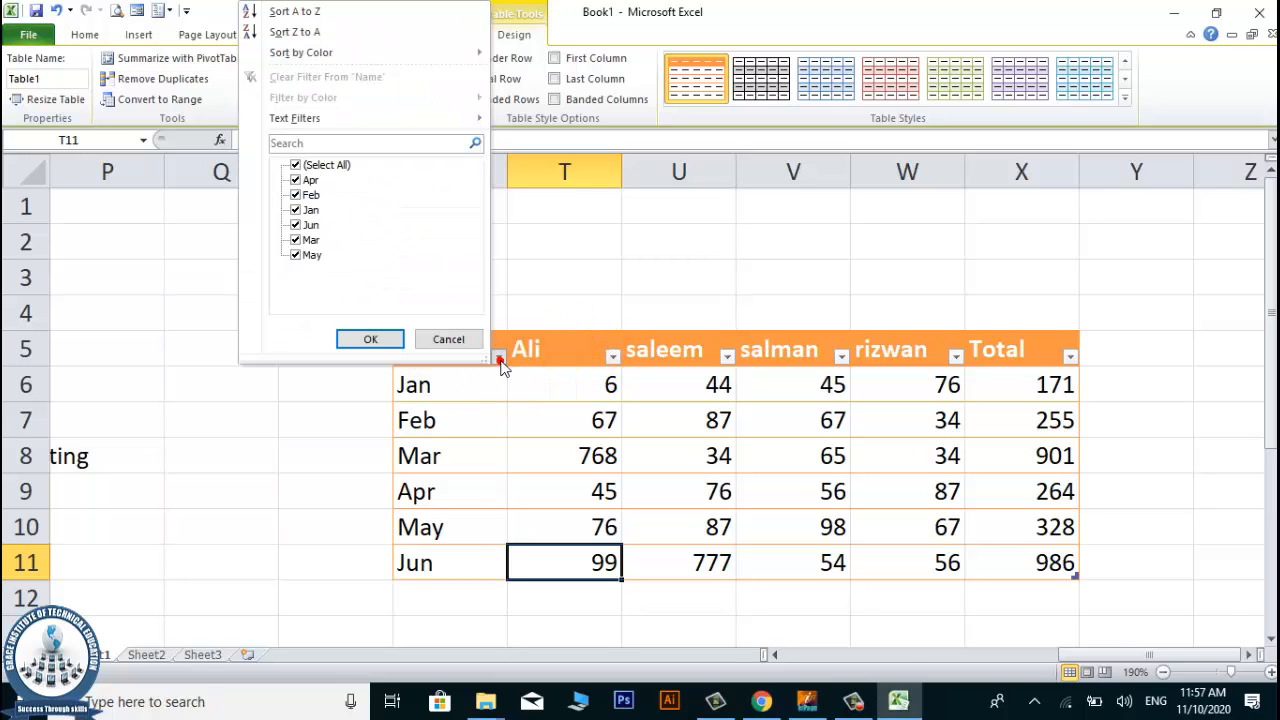
left_click(410, 500)
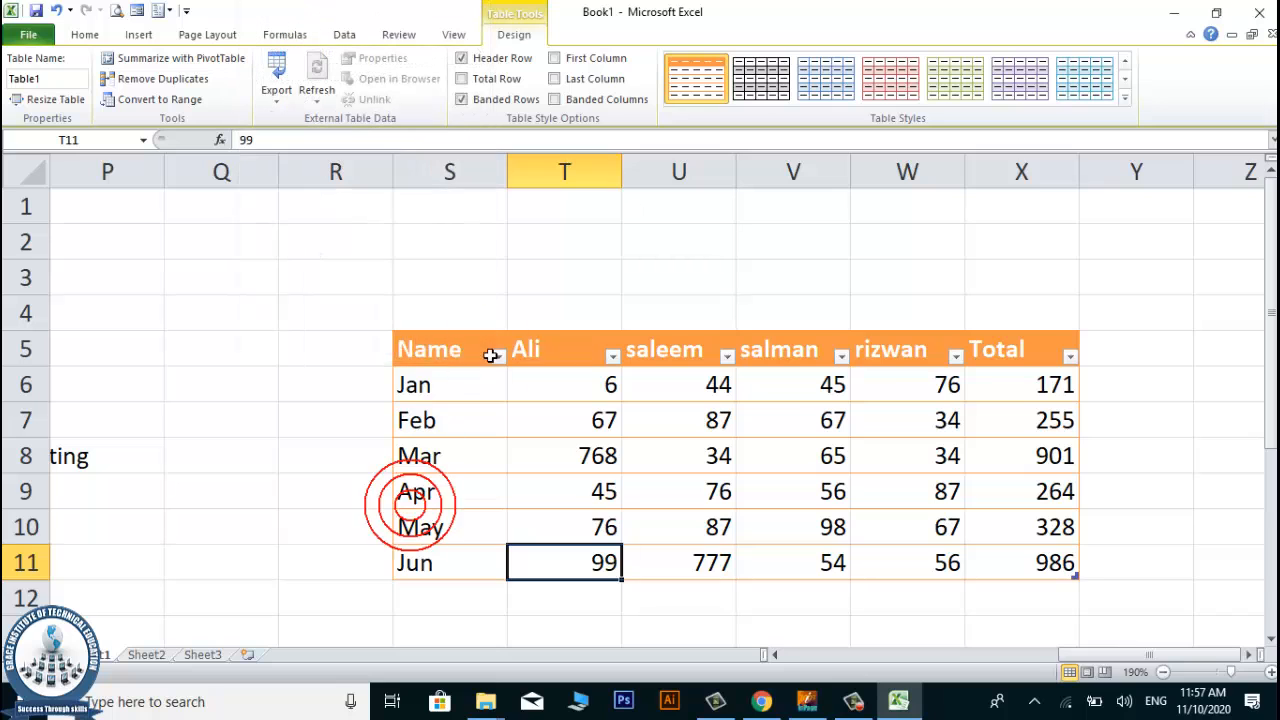
left_click(457, 534)
left_click(435, 592)
left_click(455, 452)
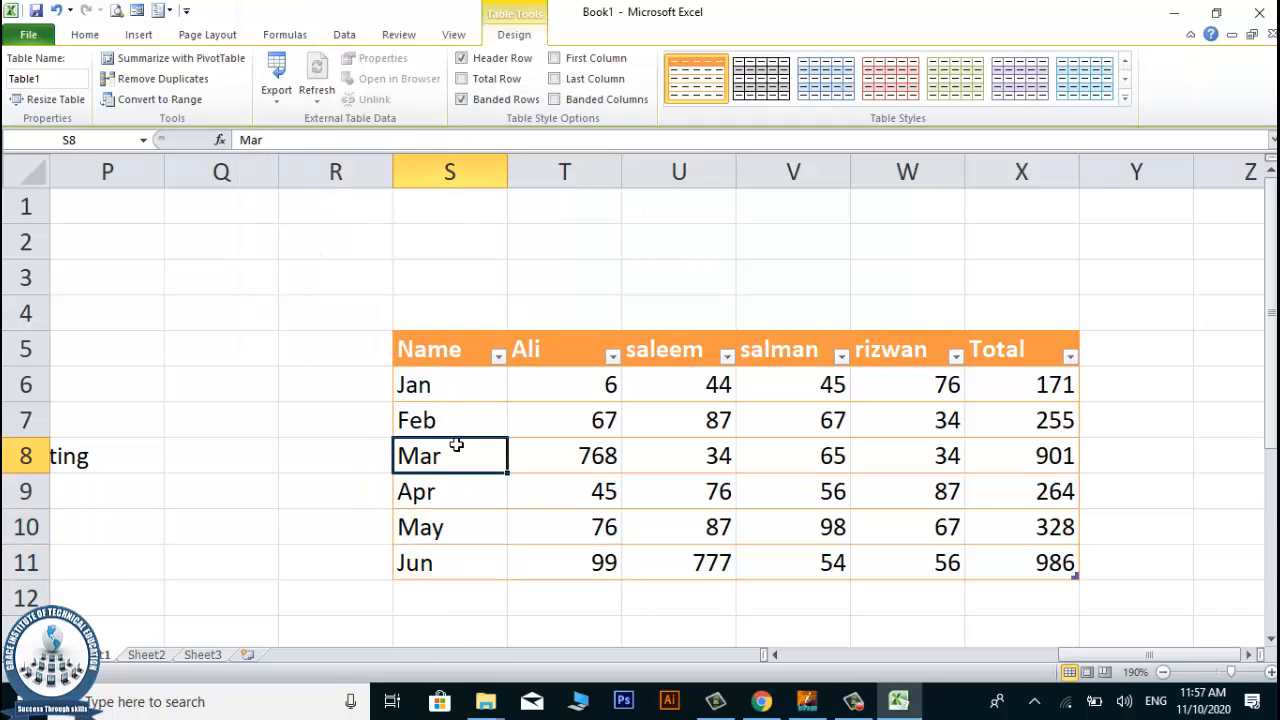
left_click(498, 356)
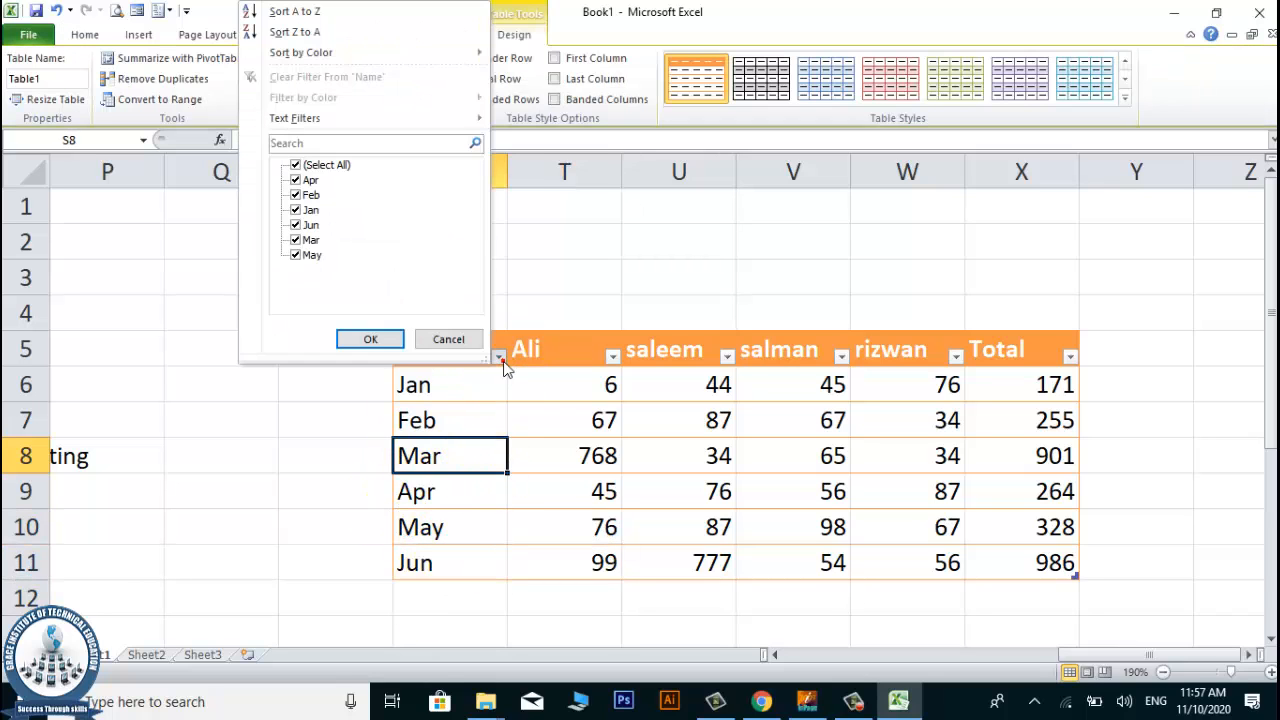
left_click(500, 355)
left_click(588, 354)
left_click(565, 460)
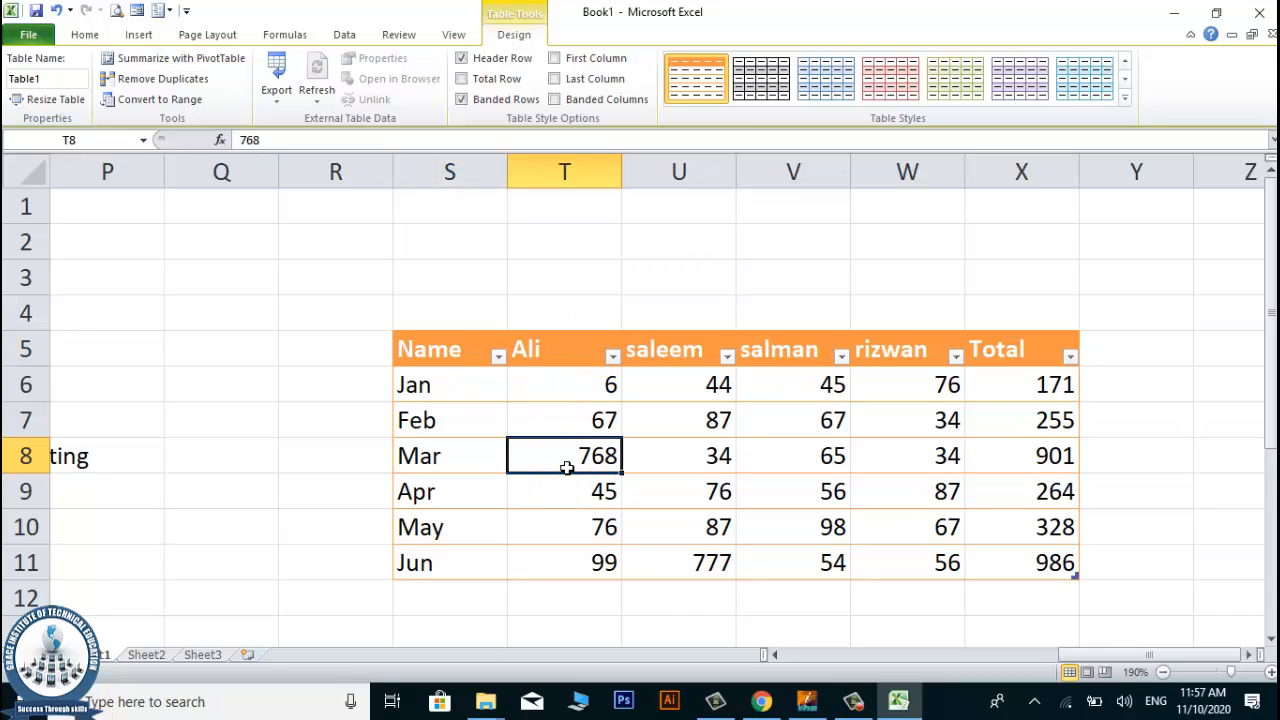
left_click(455, 348)
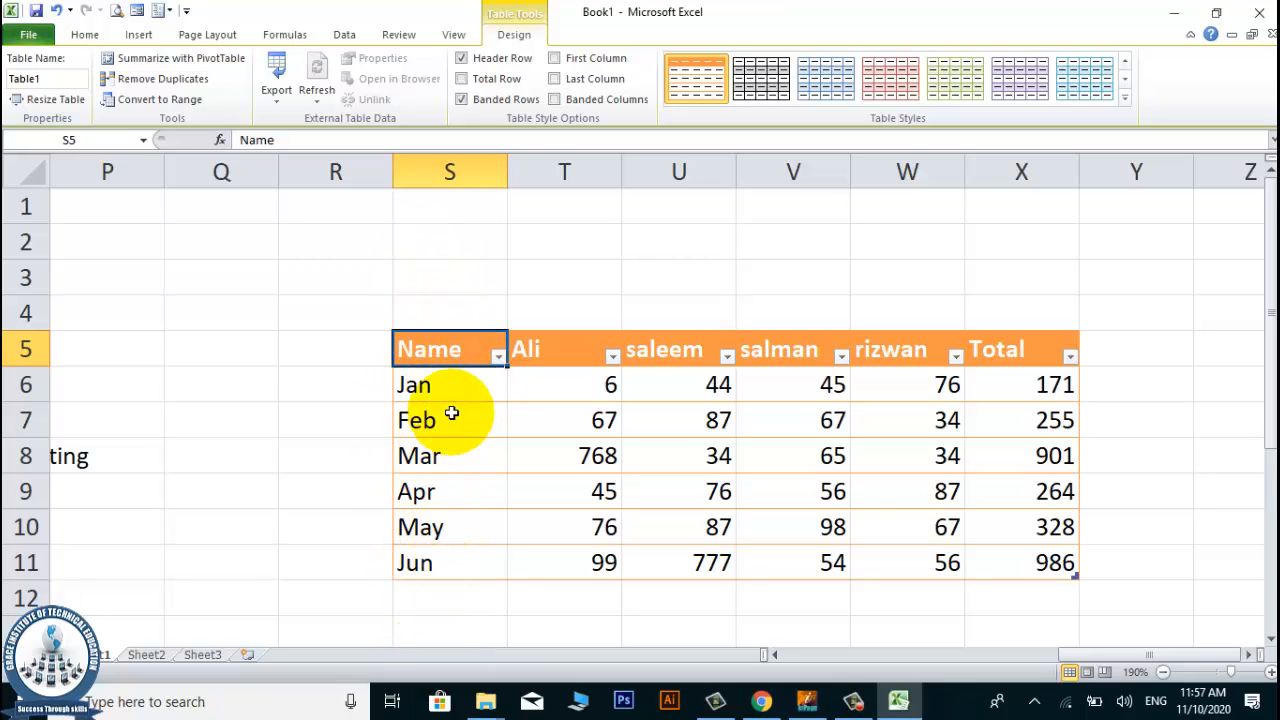
left_click(497, 356)
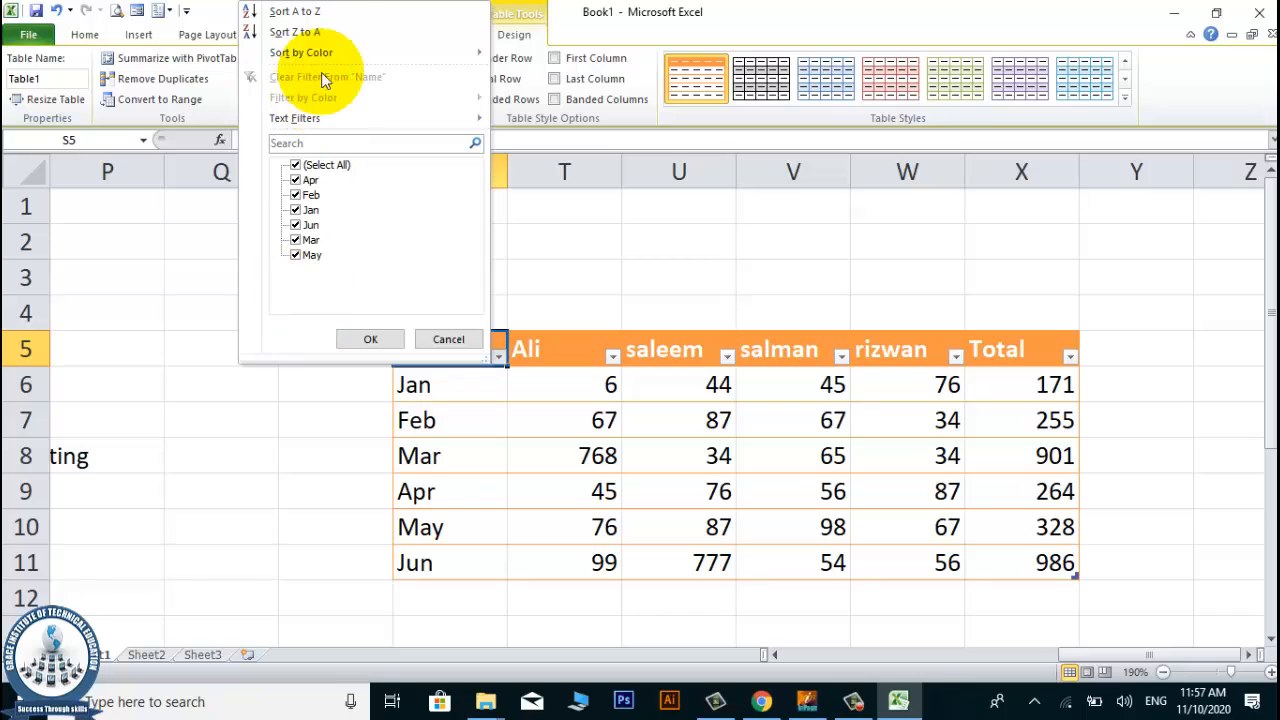
left_click(452, 340)
Sort the table by column T from largest to smallest and check the new order of its values.
left_click(585, 349)
left_click(611, 356)
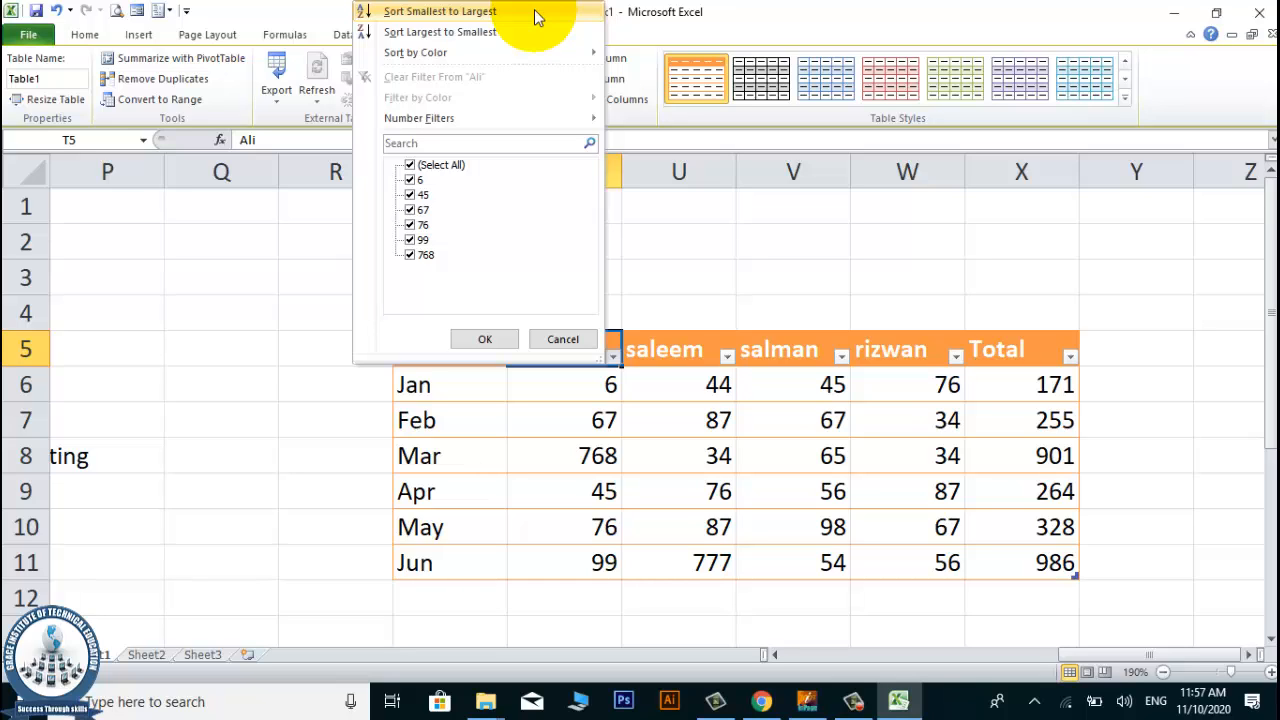
left_click(488, 32)
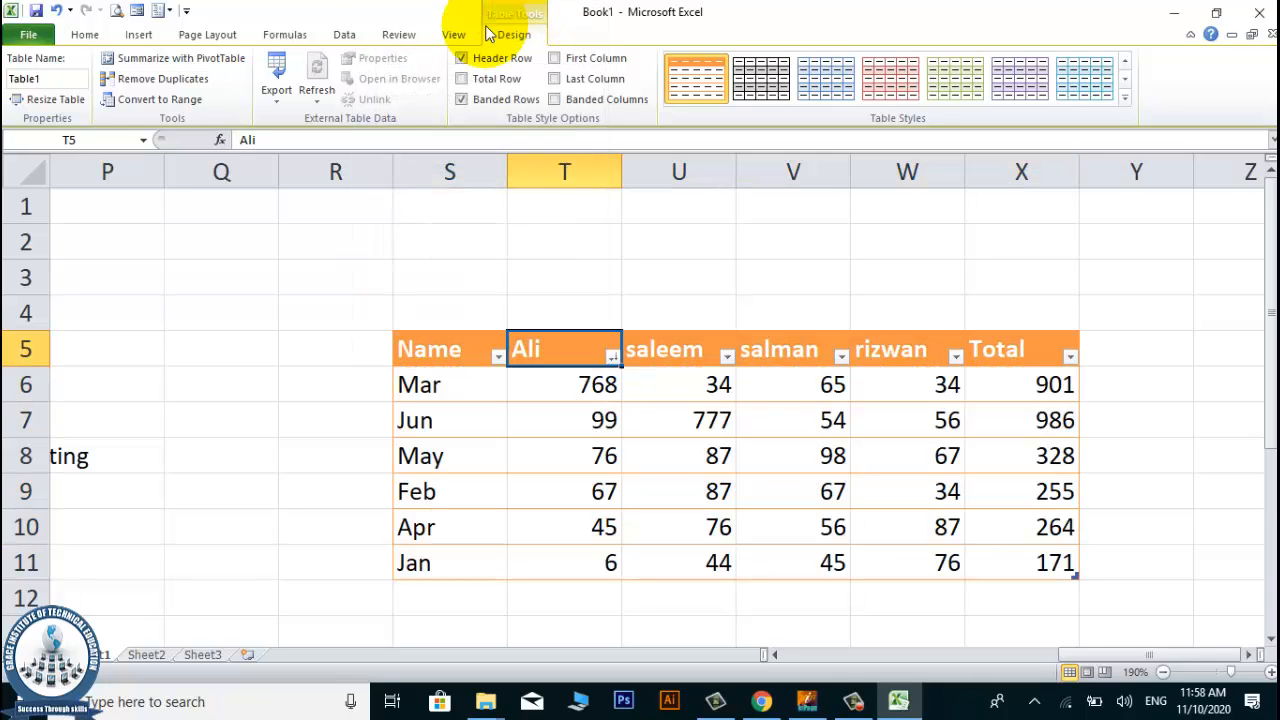
left_click(589, 390)
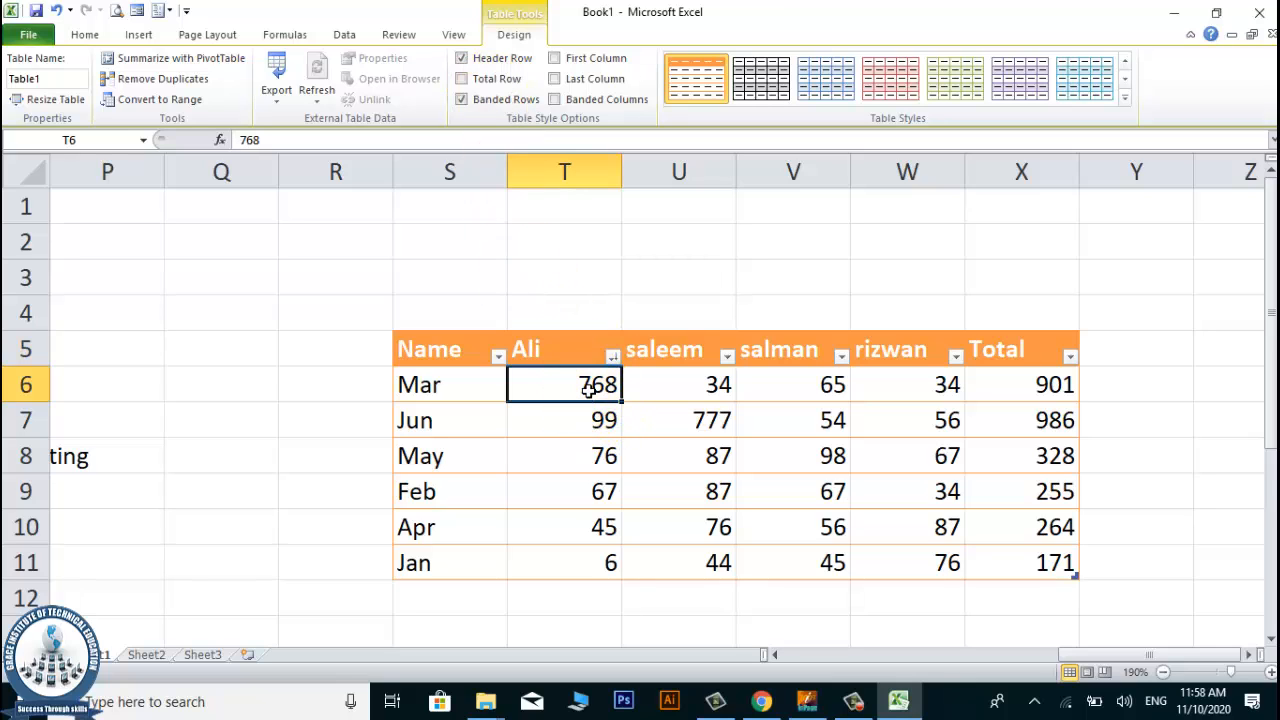
left_click(598, 456)
left_click(598, 491)
left_click(600, 527)
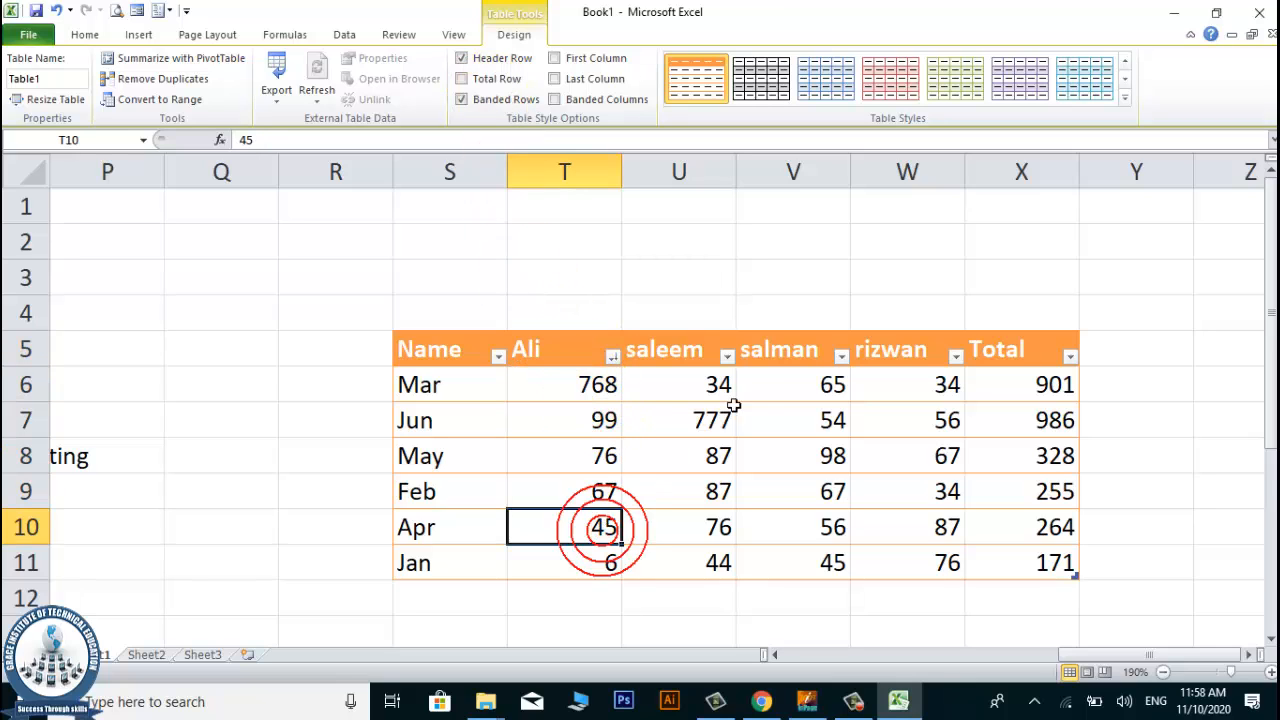
left_click(569, 378)
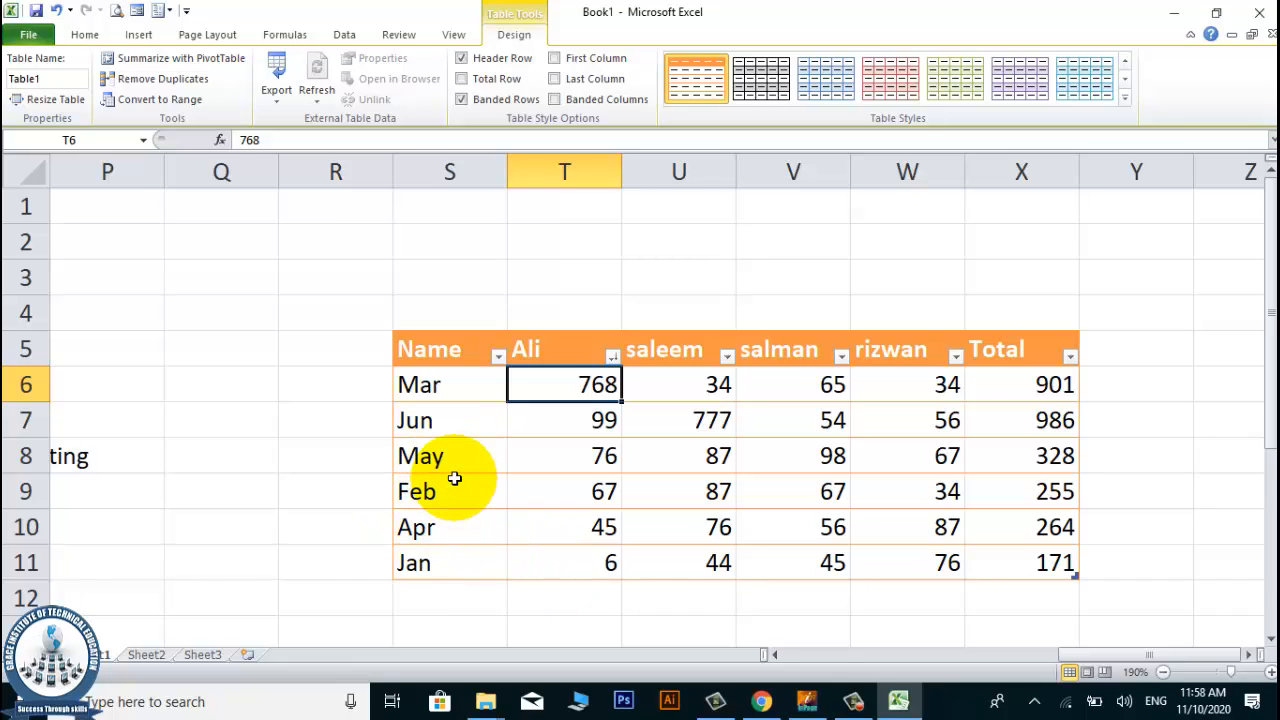
Check the descending order of column T's values from row 6 down to row 11 in the sorted table.
left_click(590, 452)
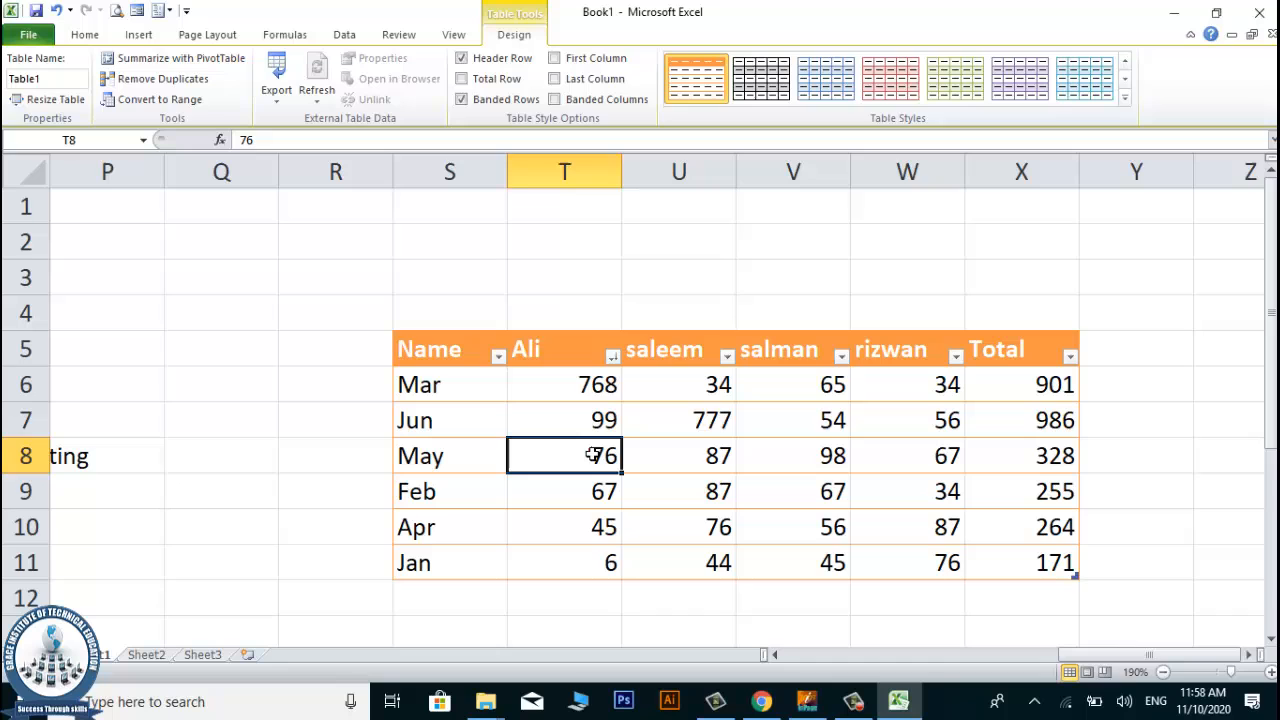
left_click(575, 608)
left_click(588, 452)
left_click(590, 388)
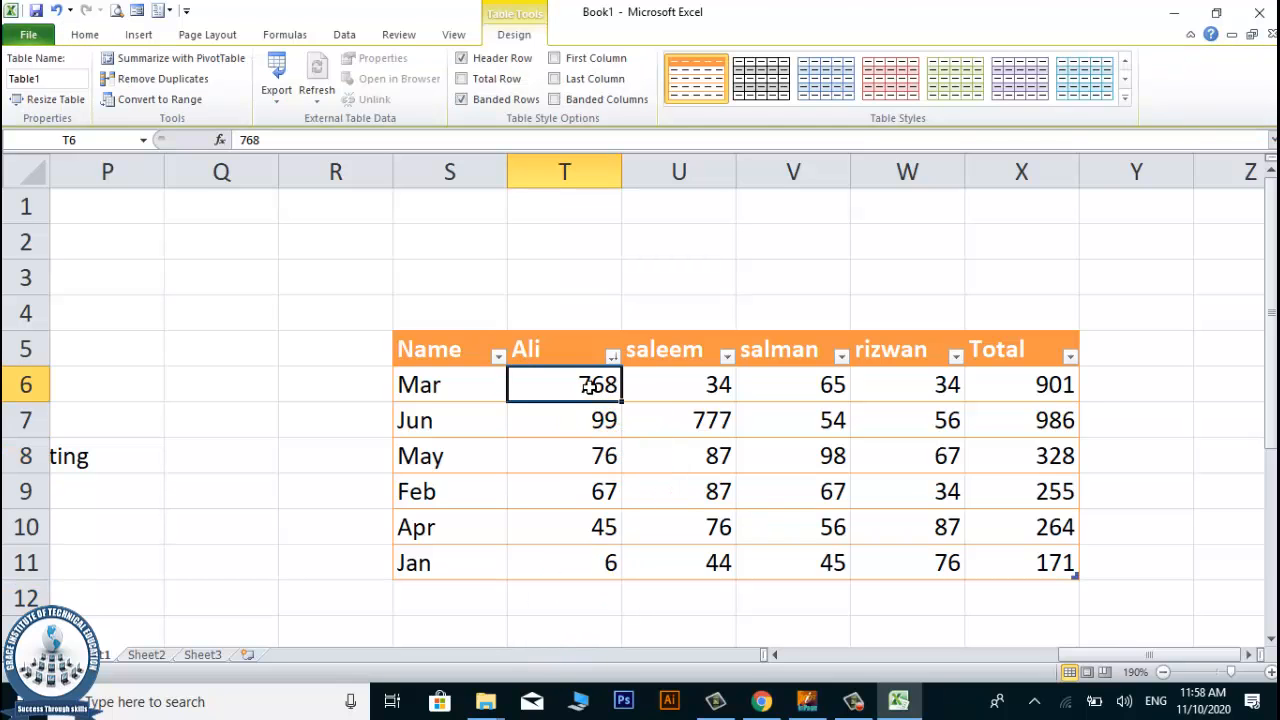
left_click(572, 460)
left_click(566, 560)
left_click(568, 384)
left_click(541, 535)
left_click(574, 372)
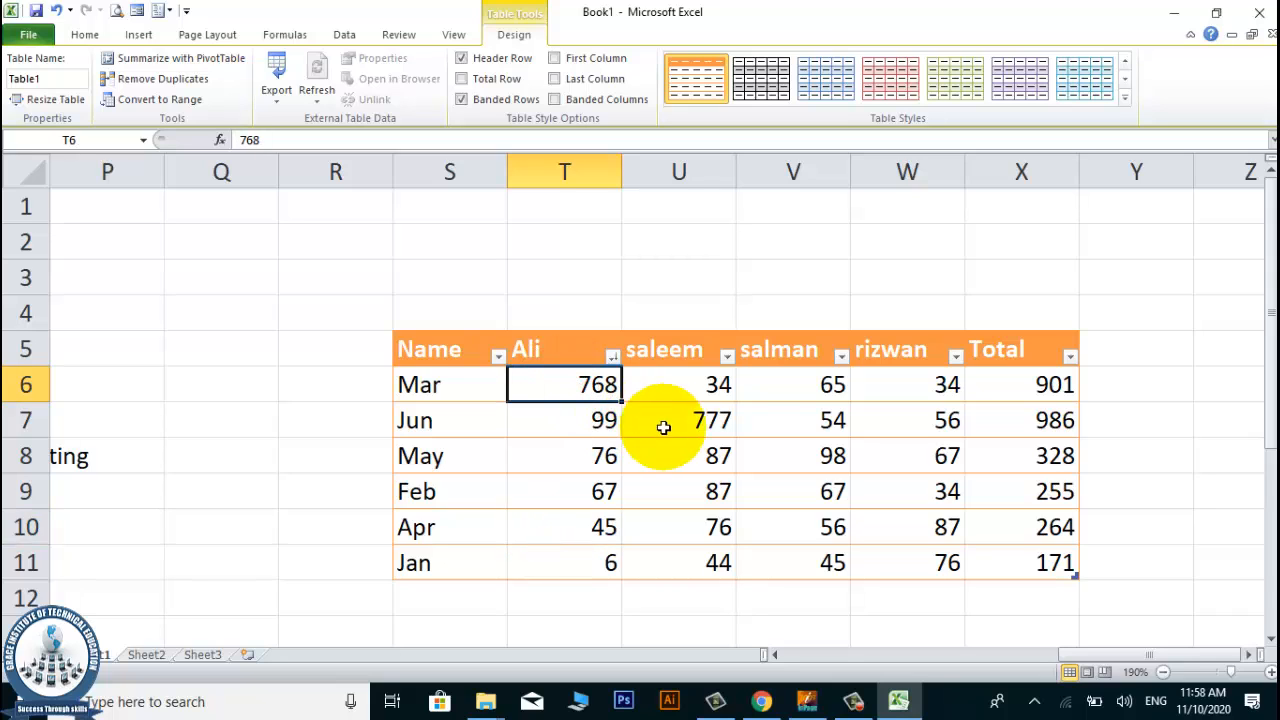
Examine column T's sort and filter options without applying any, and look over the sorted rows of the table.
left_click(612, 357)
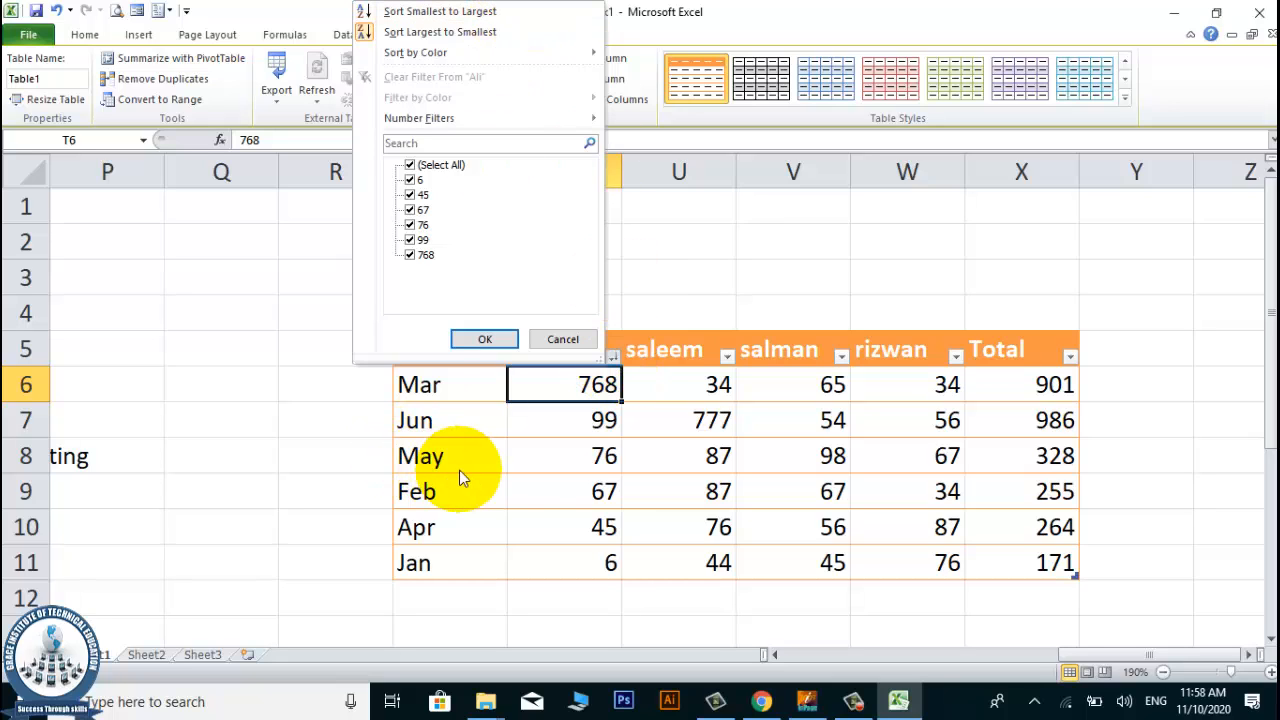
left_click(515, 484)
left_click(805, 445)
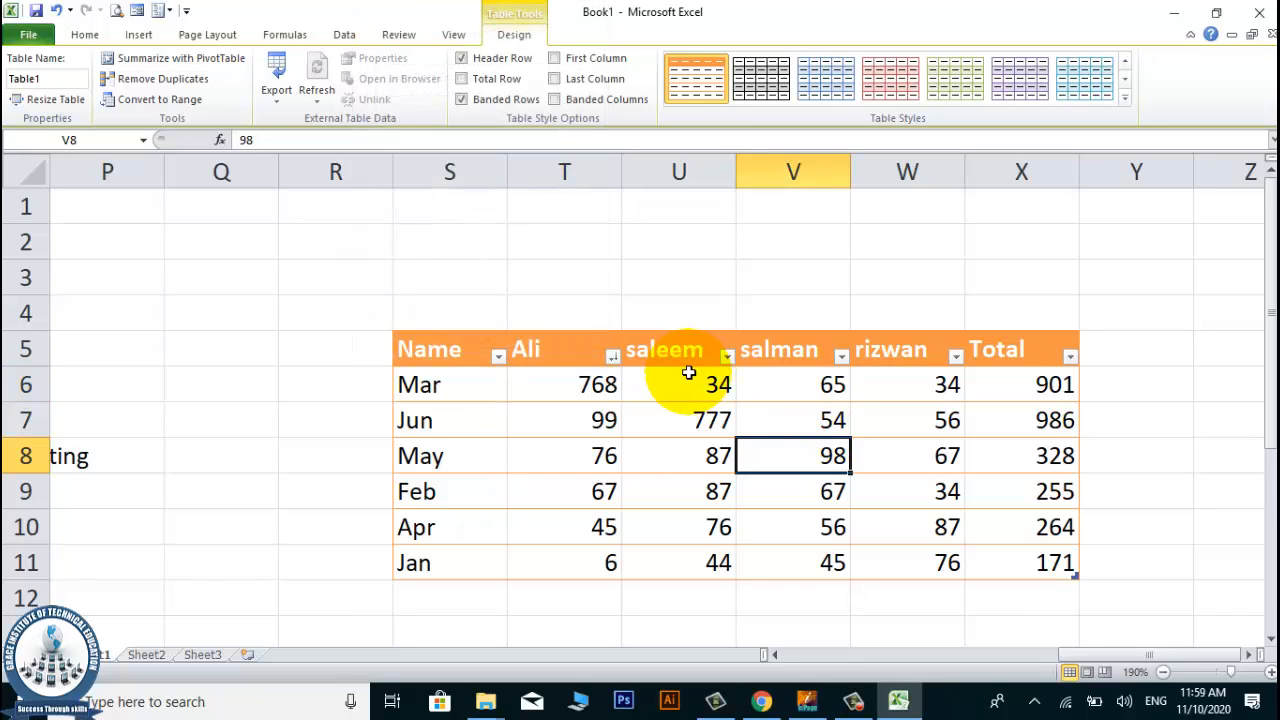
scroll(689, 372, "down", 1)
scroll(689, 372, "up", 1)
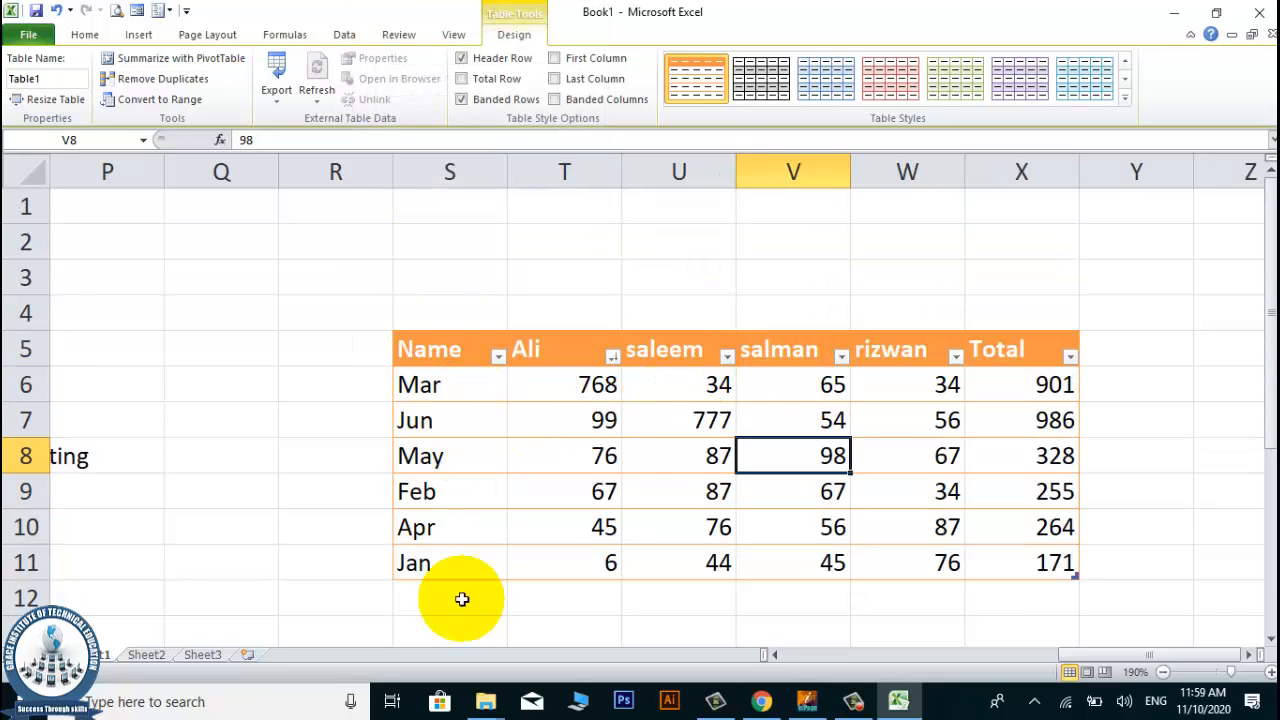
left_click(458, 487)
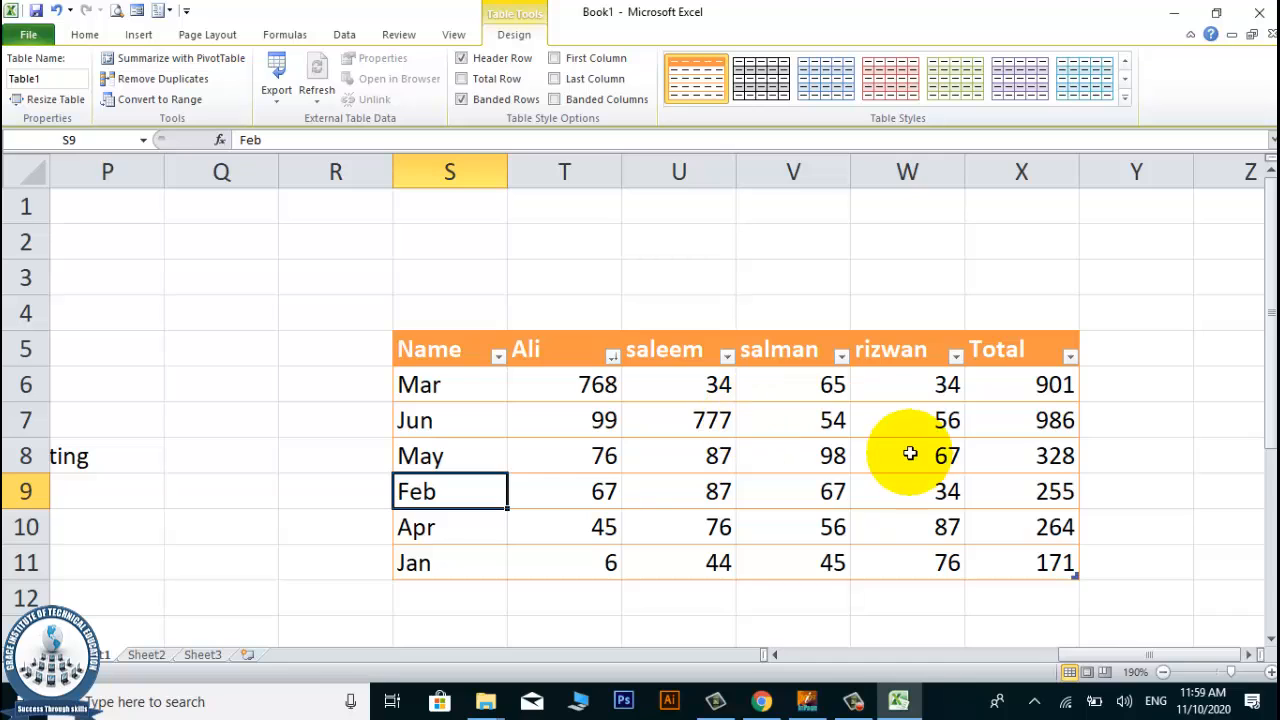
left_click(597, 383)
key("Down")
key("Down")
key("Down")
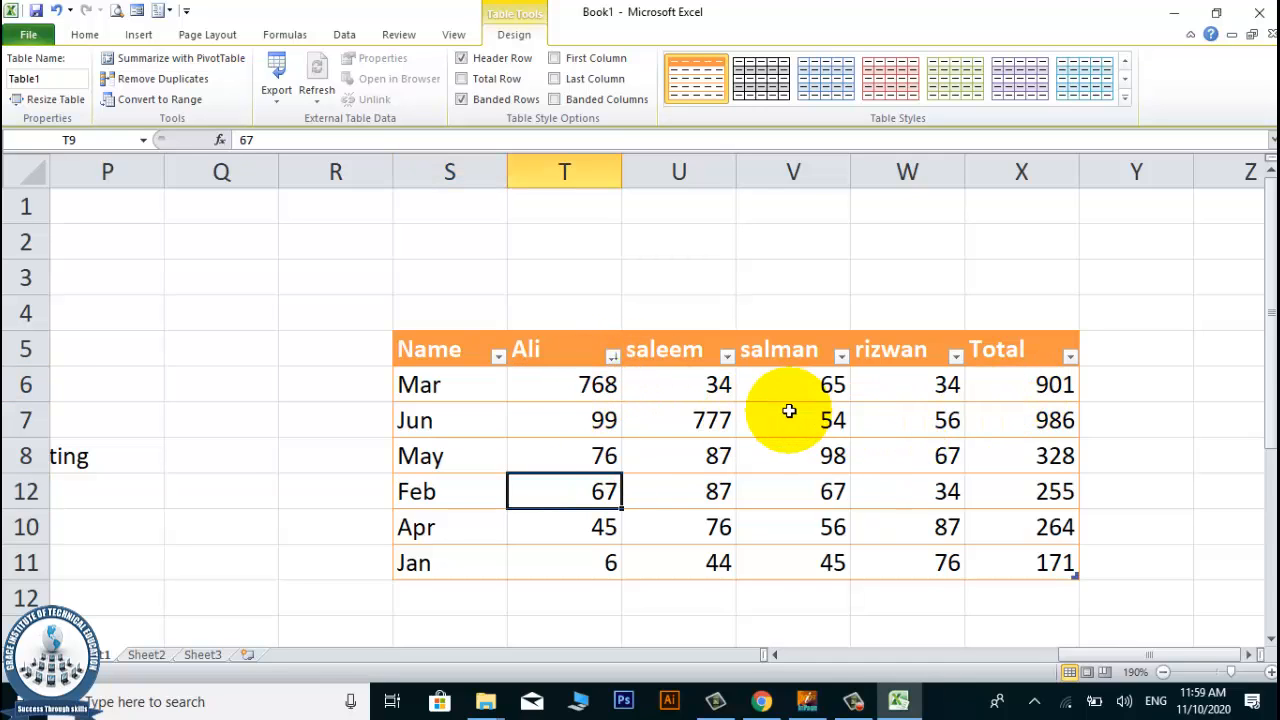
Turn on the table's Total Row so it is added in row 12 beneath the monthly data.
left_click(437, 598)
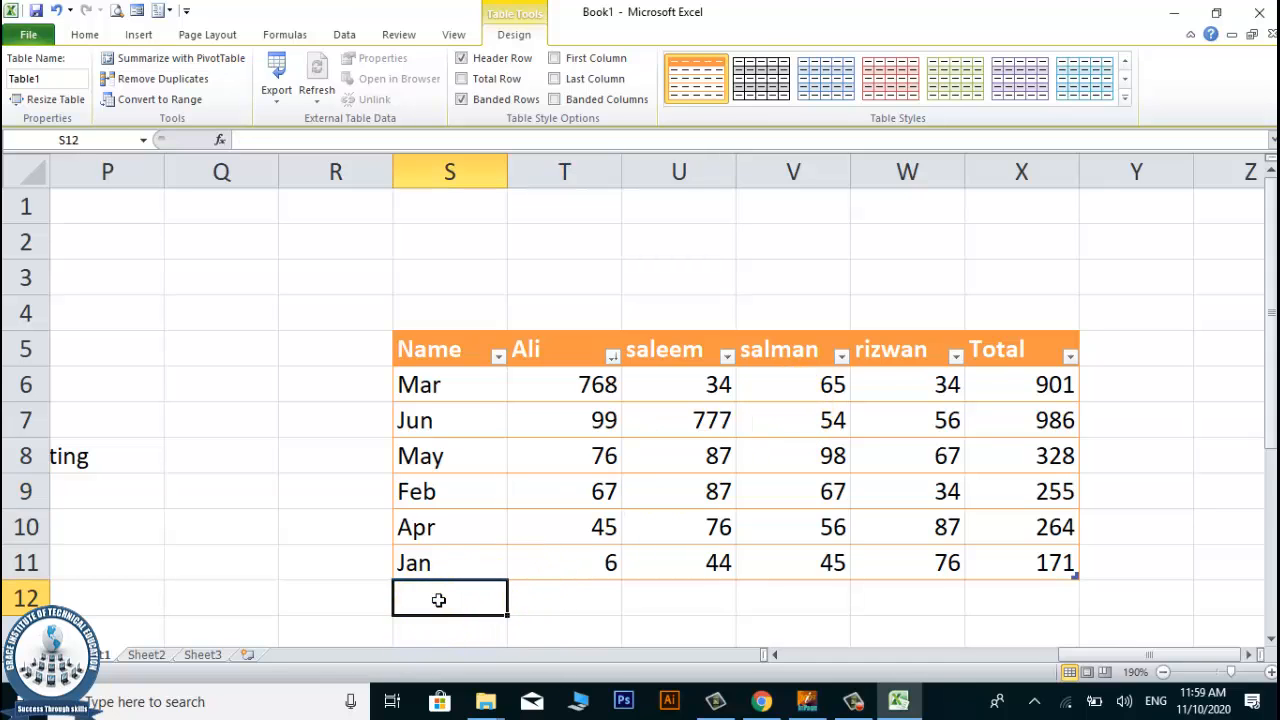
scroll(483, 497, "down", 1)
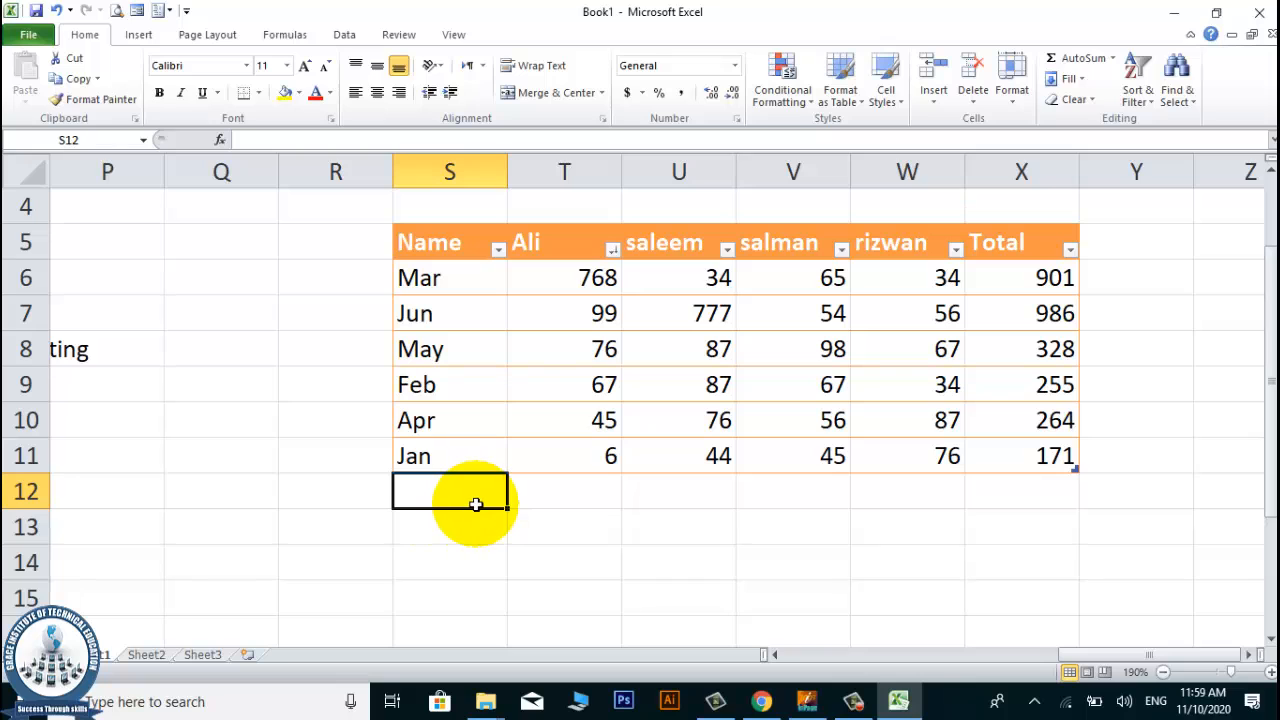
left_click(670, 424)
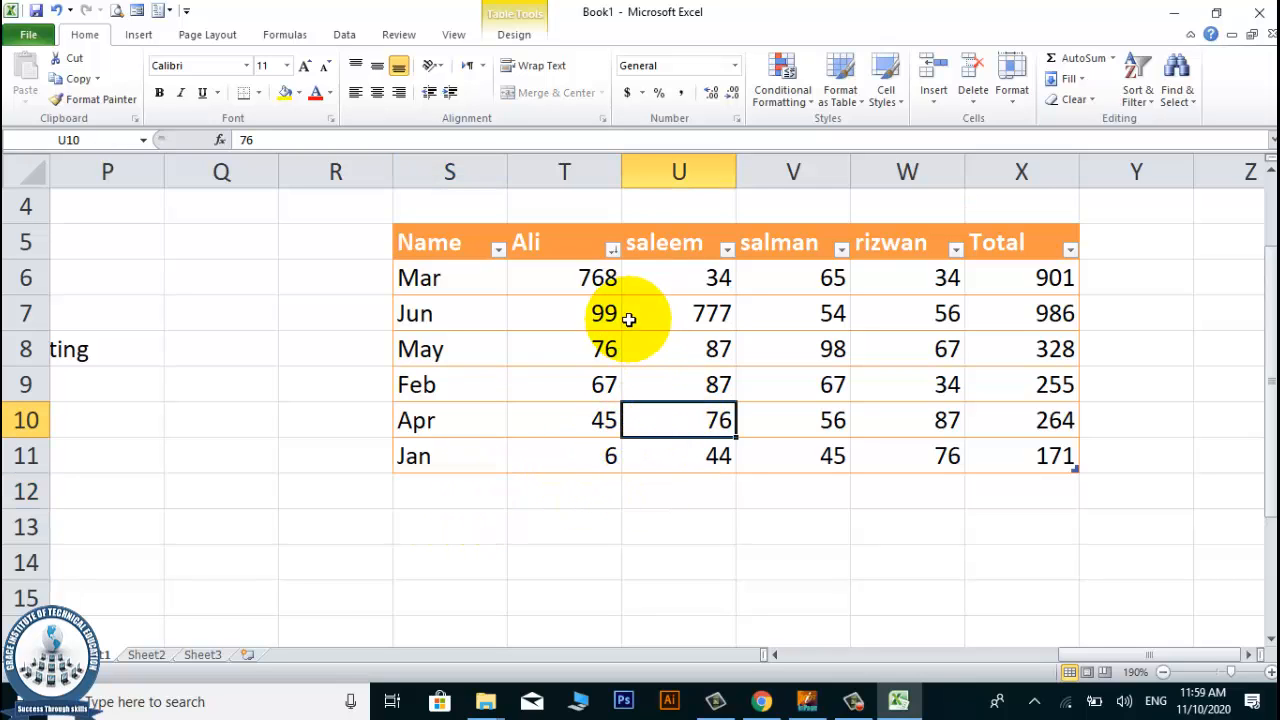
left_click(534, 11)
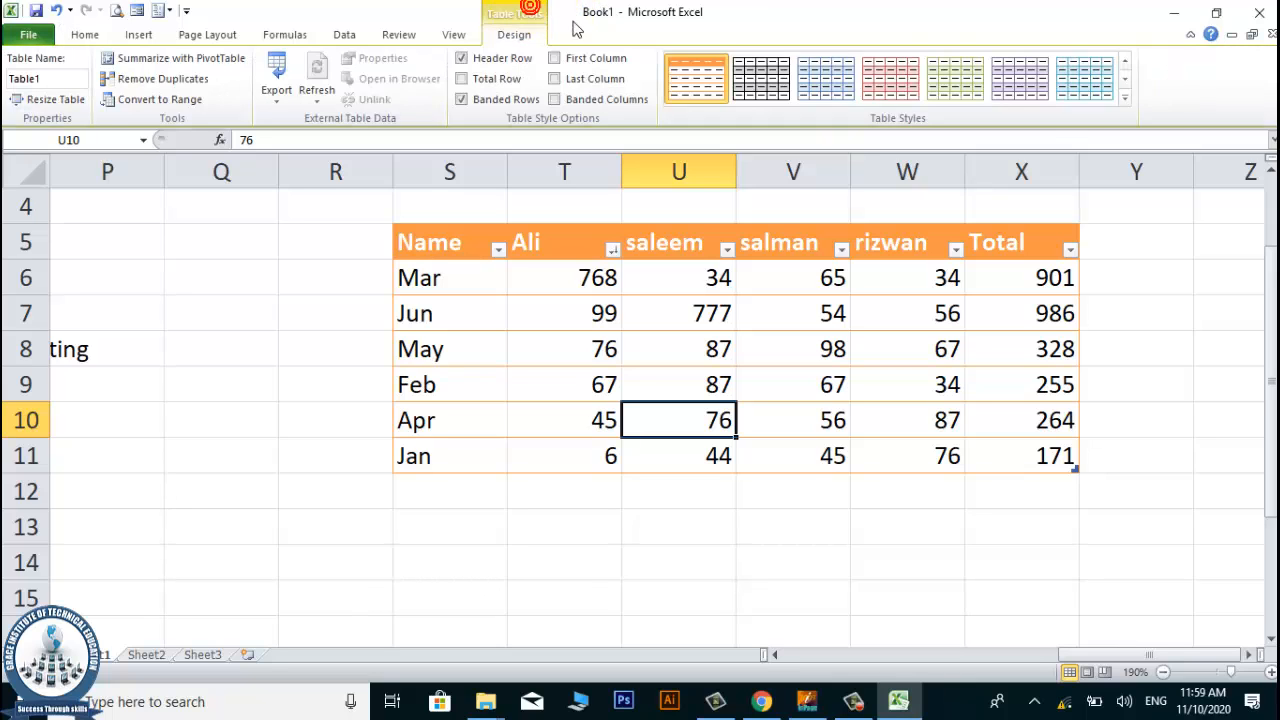
left_click(465, 79)
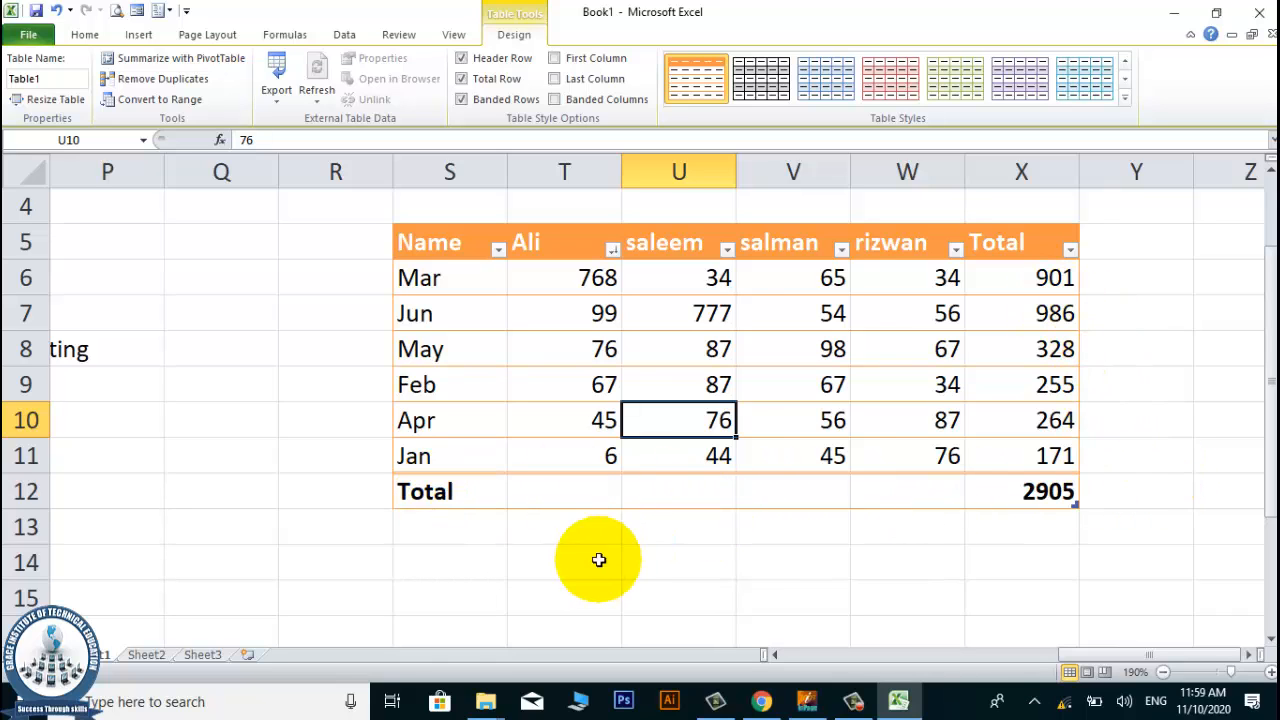
left_click(540, 594)
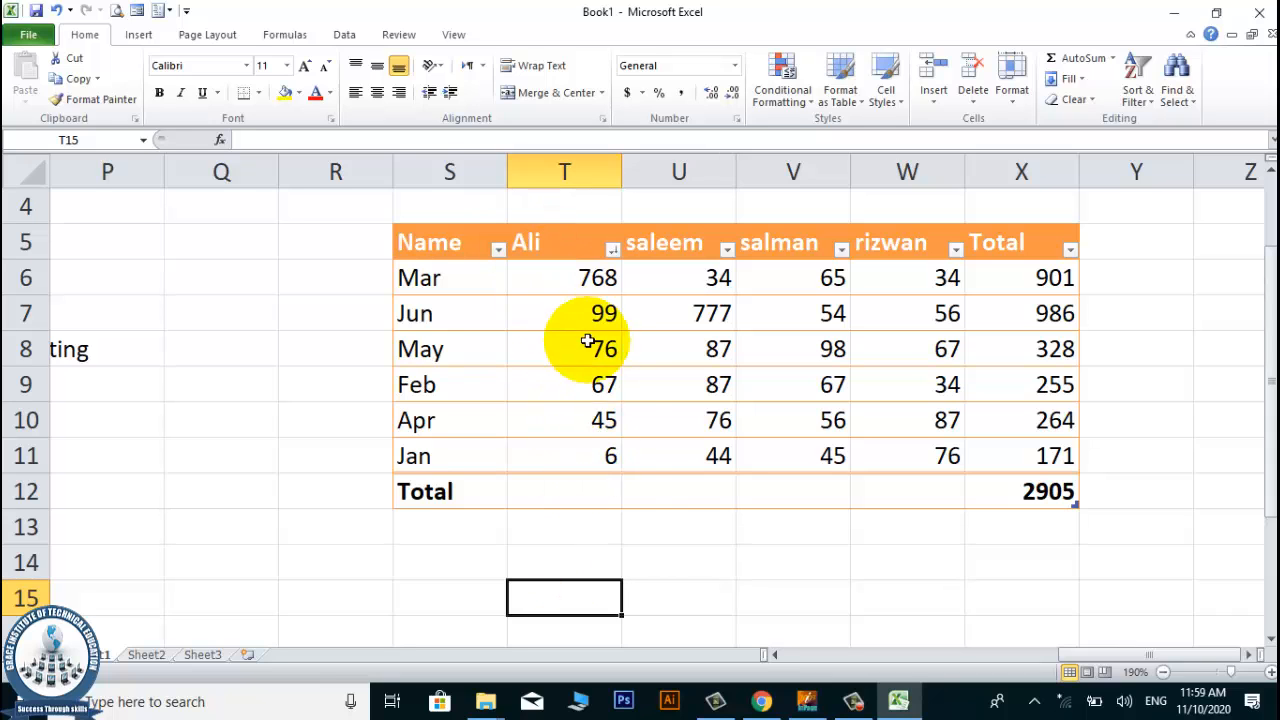
Set column T's cell in the table's total row, T12, to the Average function.
left_click(584, 492)
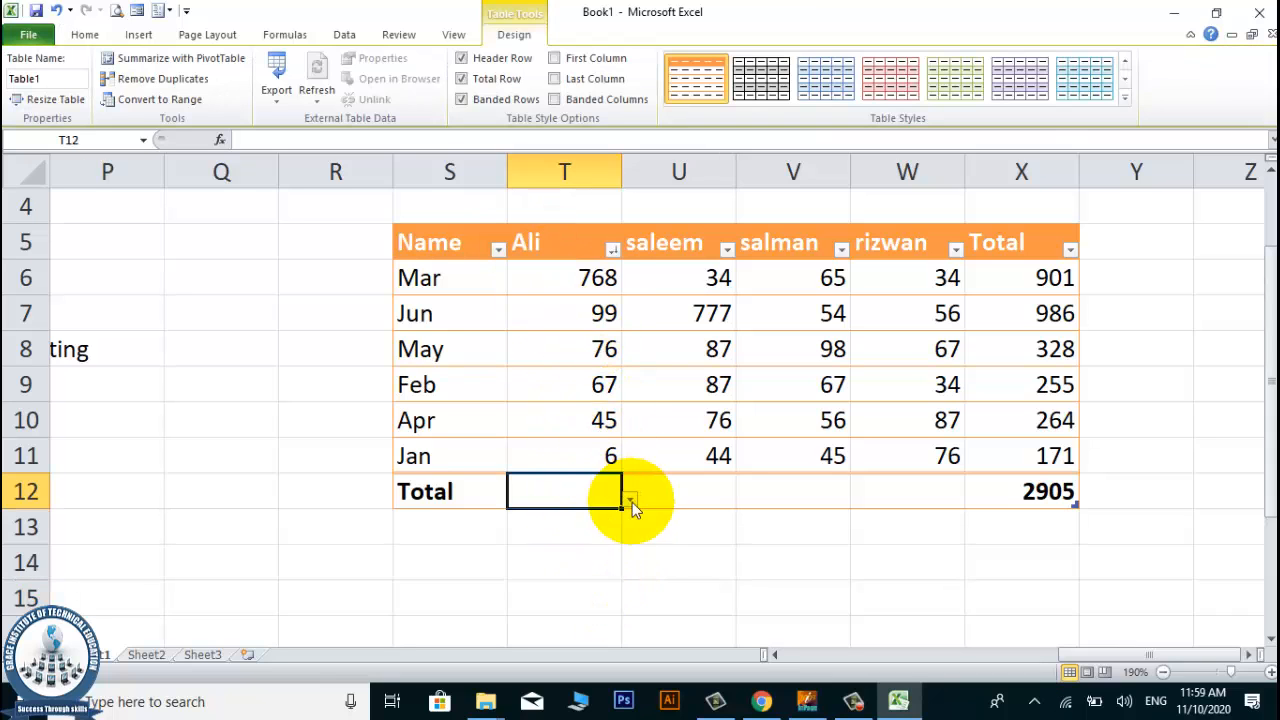
left_click(630, 500)
left_click(505, 272)
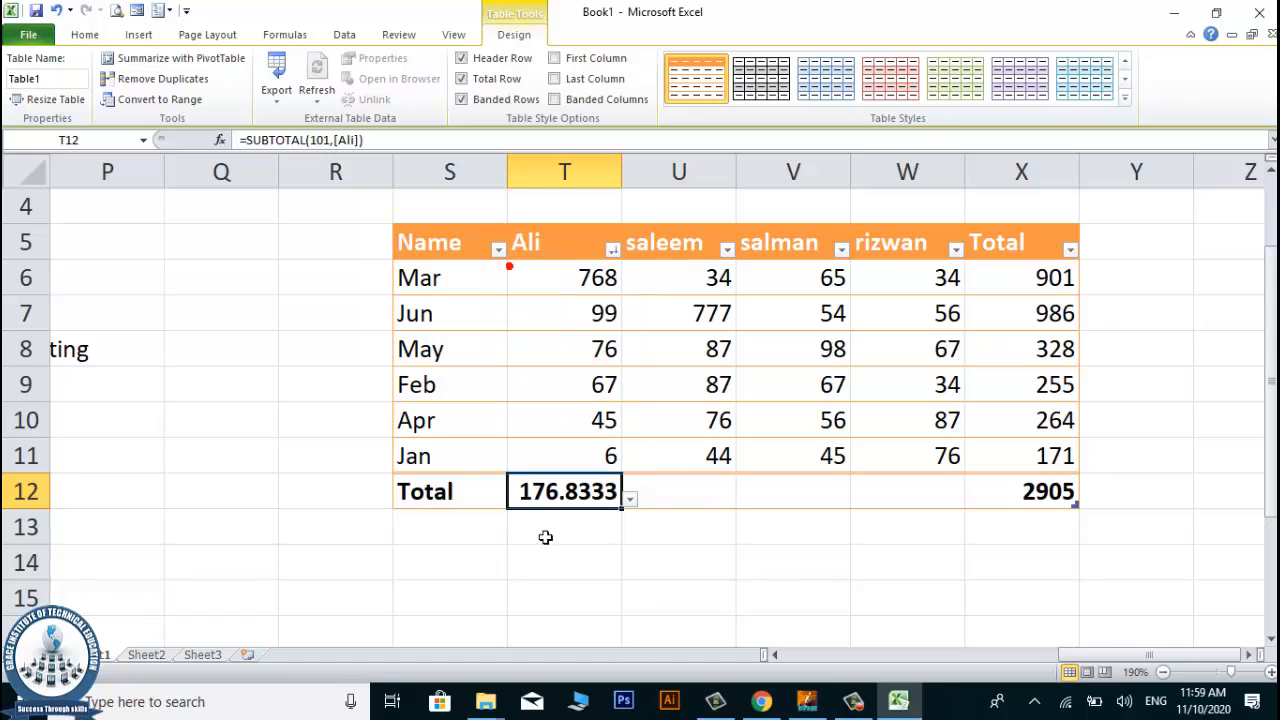
left_click(544, 588)
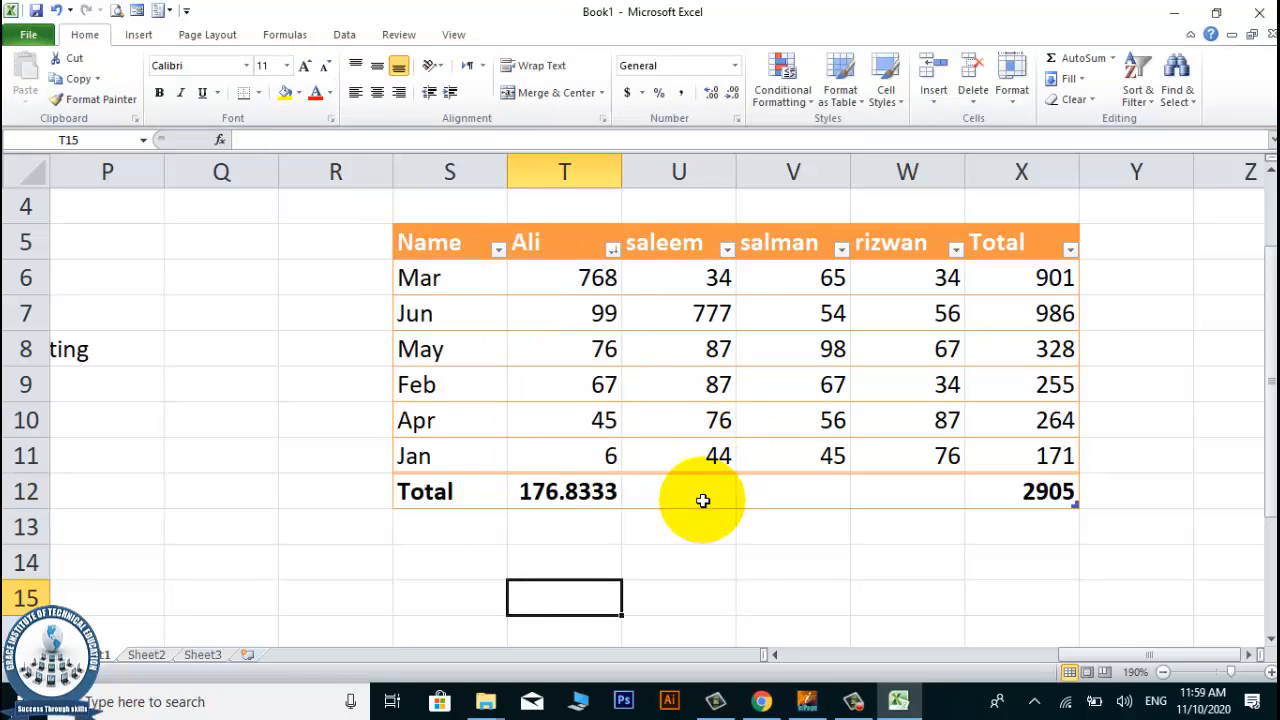
Set column U's cell in the total row, U12, to the Max function.
left_click(700, 500)
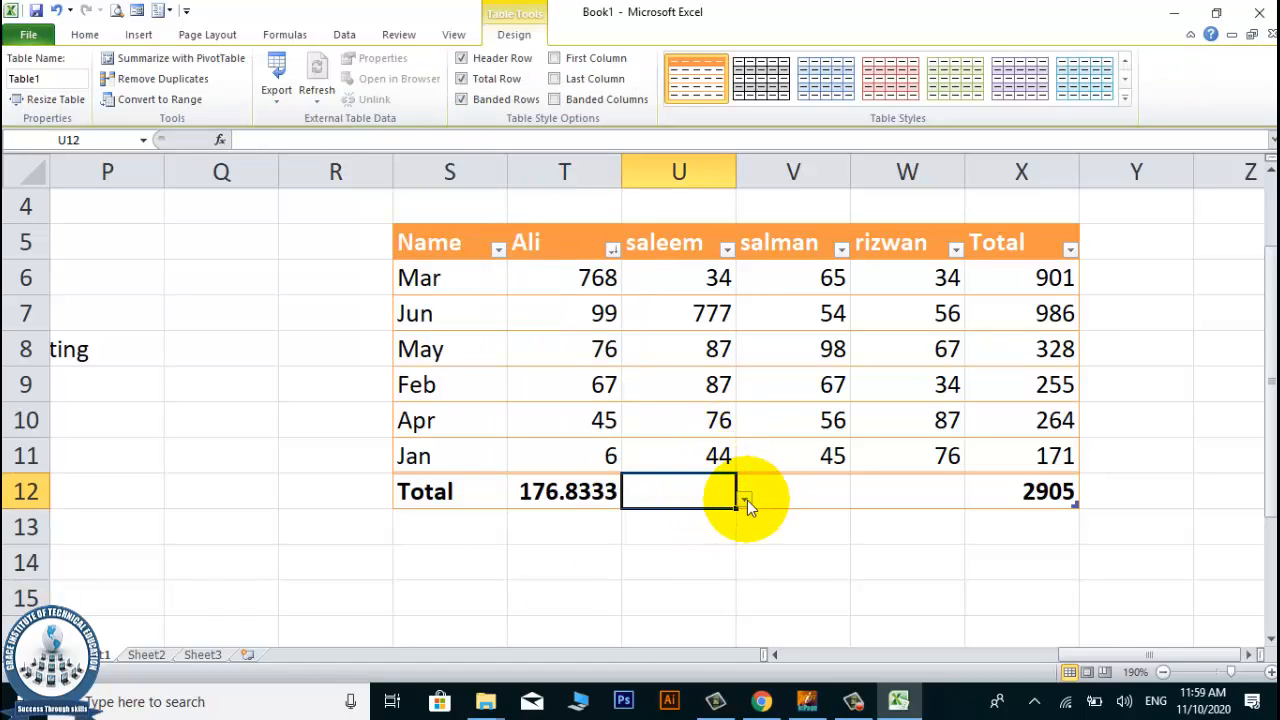
left_click(746, 501)
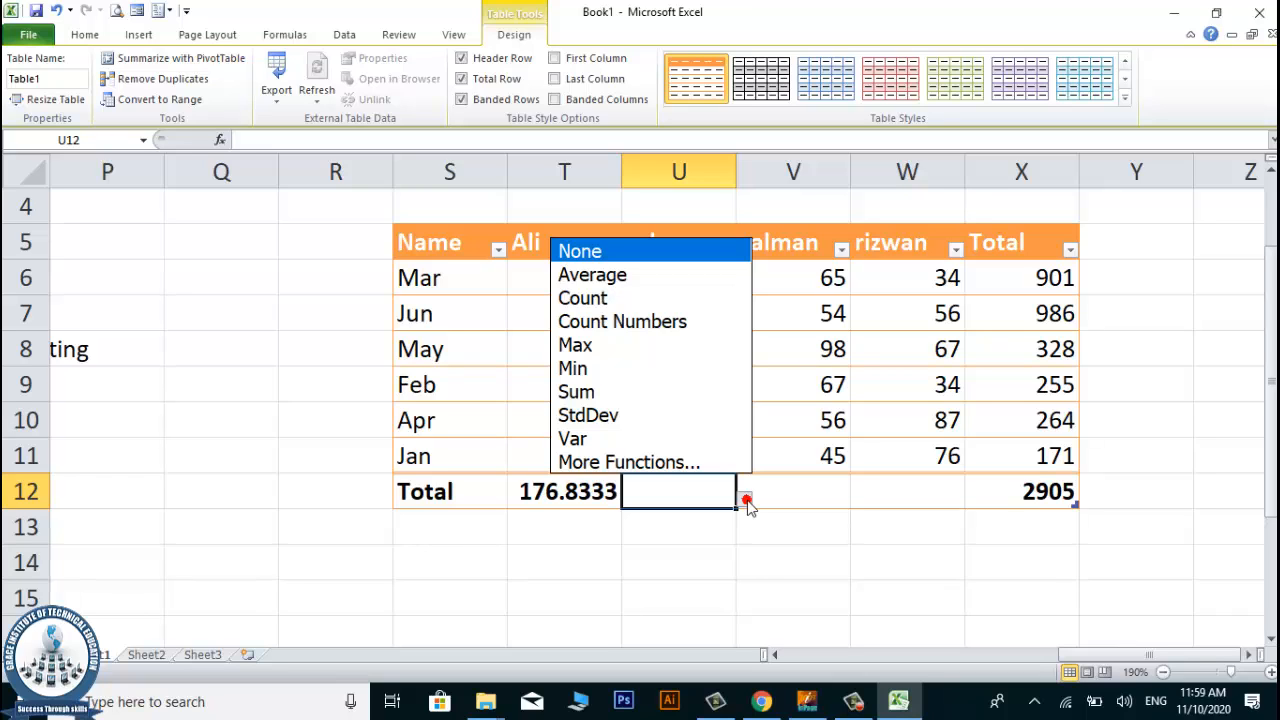
left_click(606, 345)
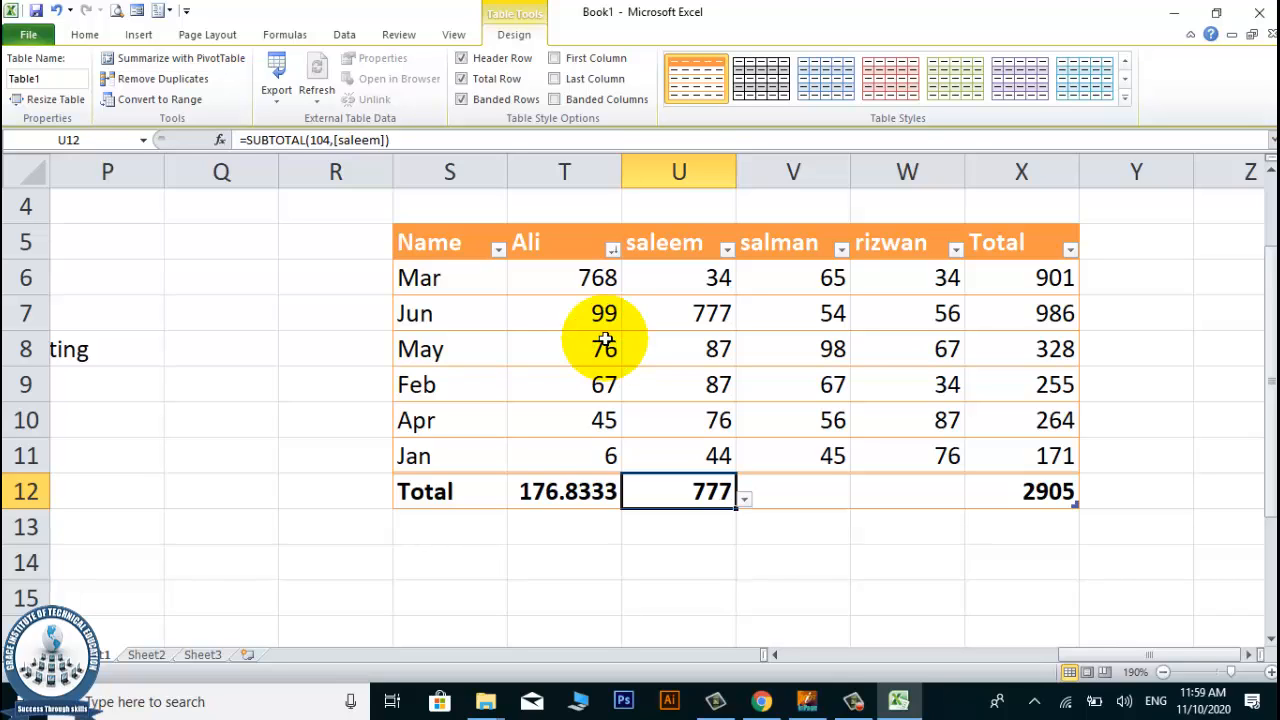
Set column V's cell in the total row, V12, to the Min function.
left_click(829, 510)
left_click(827, 501)
left_click(857, 500)
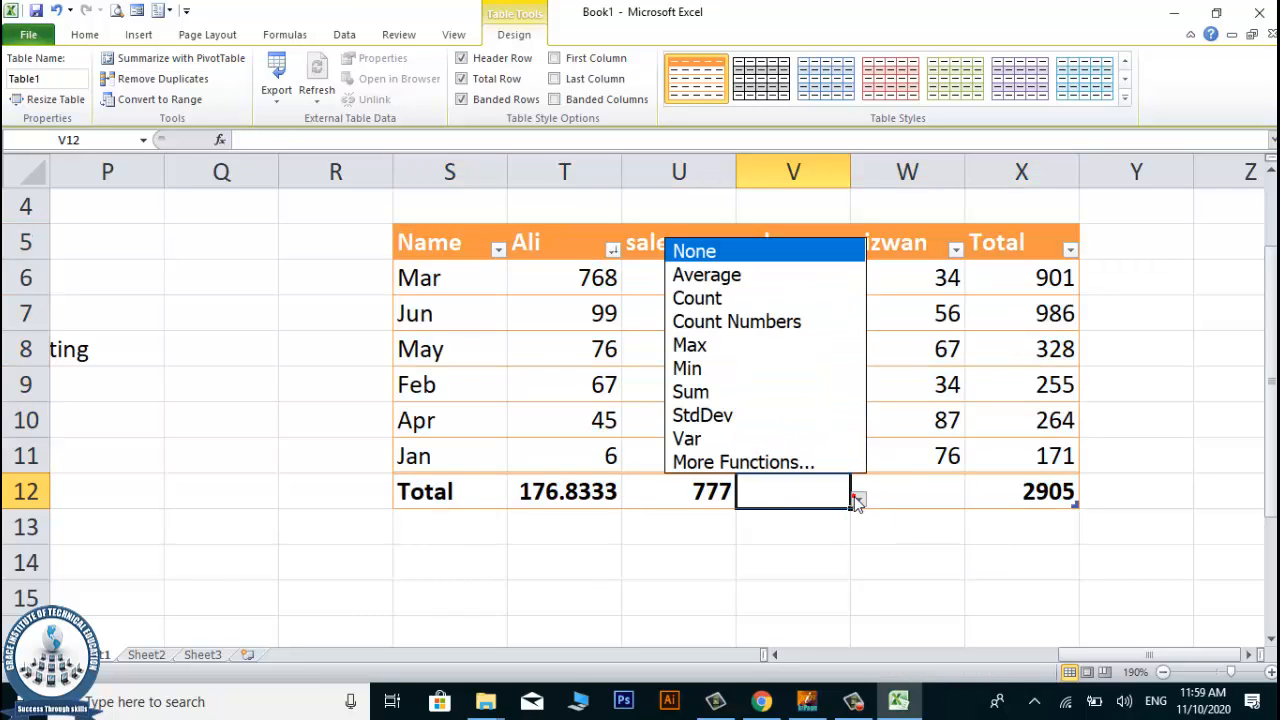
left_click(806, 368)
left_click(842, 567)
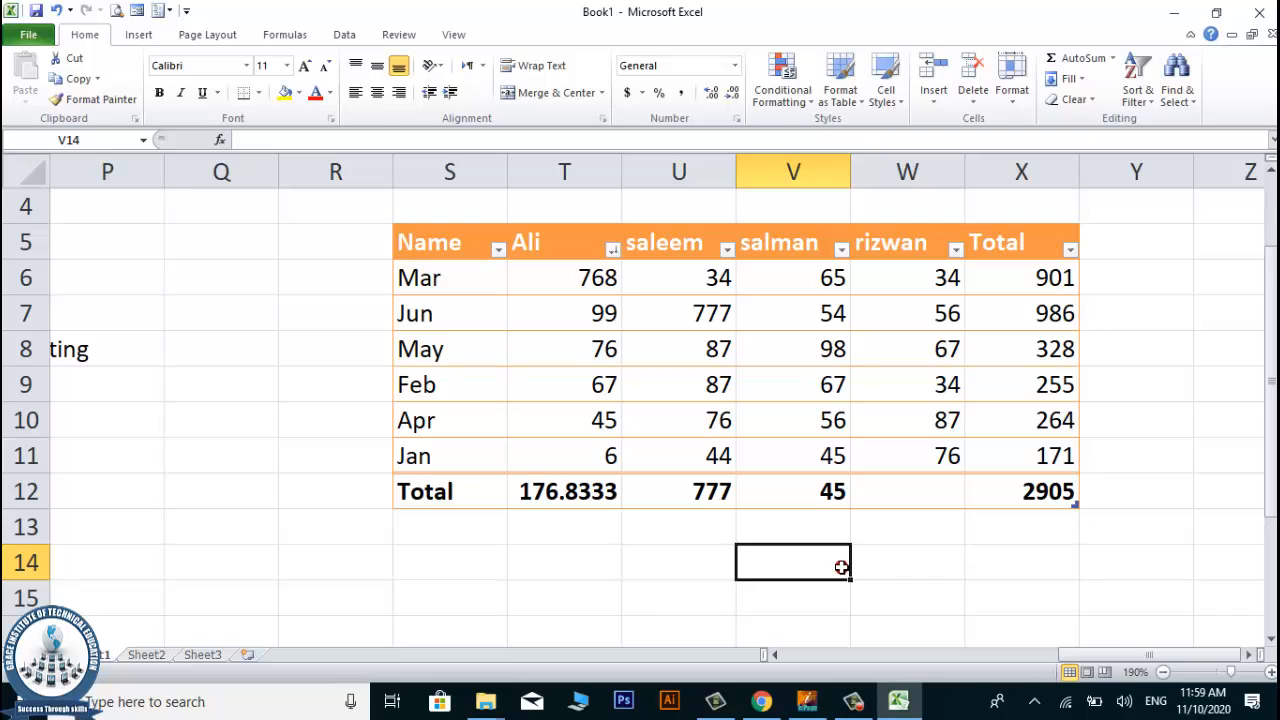
Set column W's cell in the total row, W12, to the Count function.
left_click(886, 492)
left_click(980, 495)
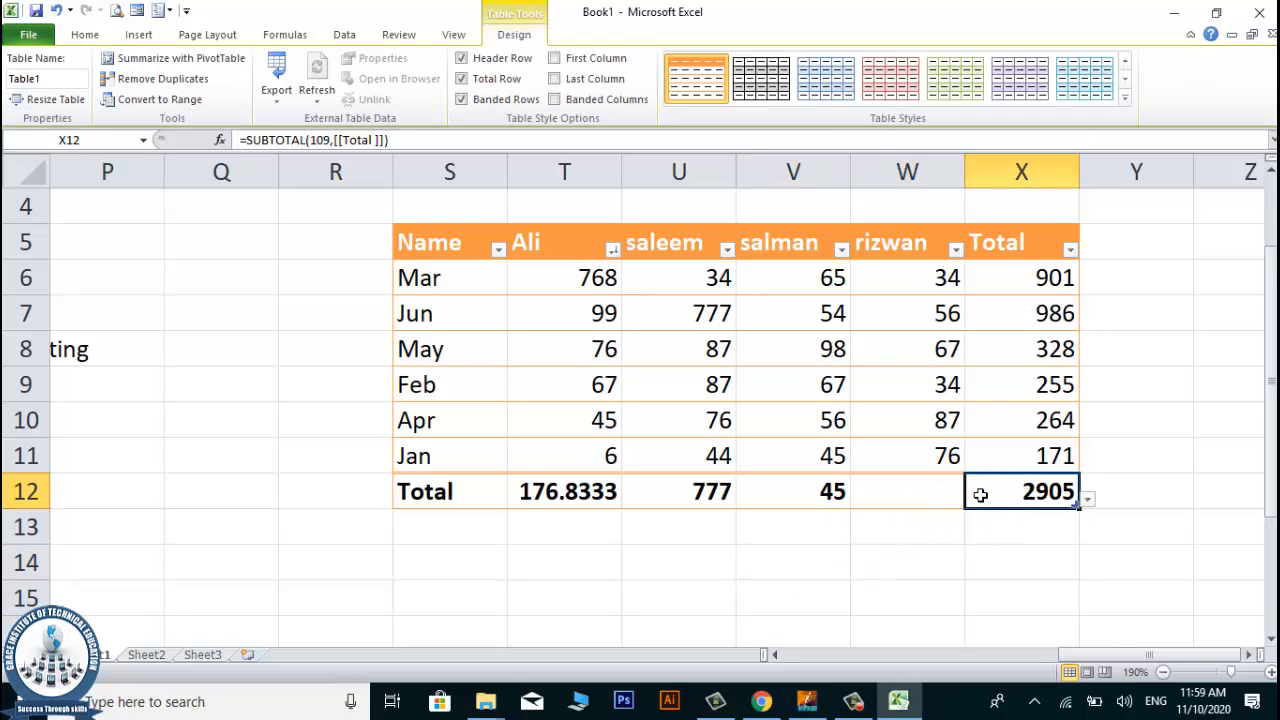
left_click(934, 490)
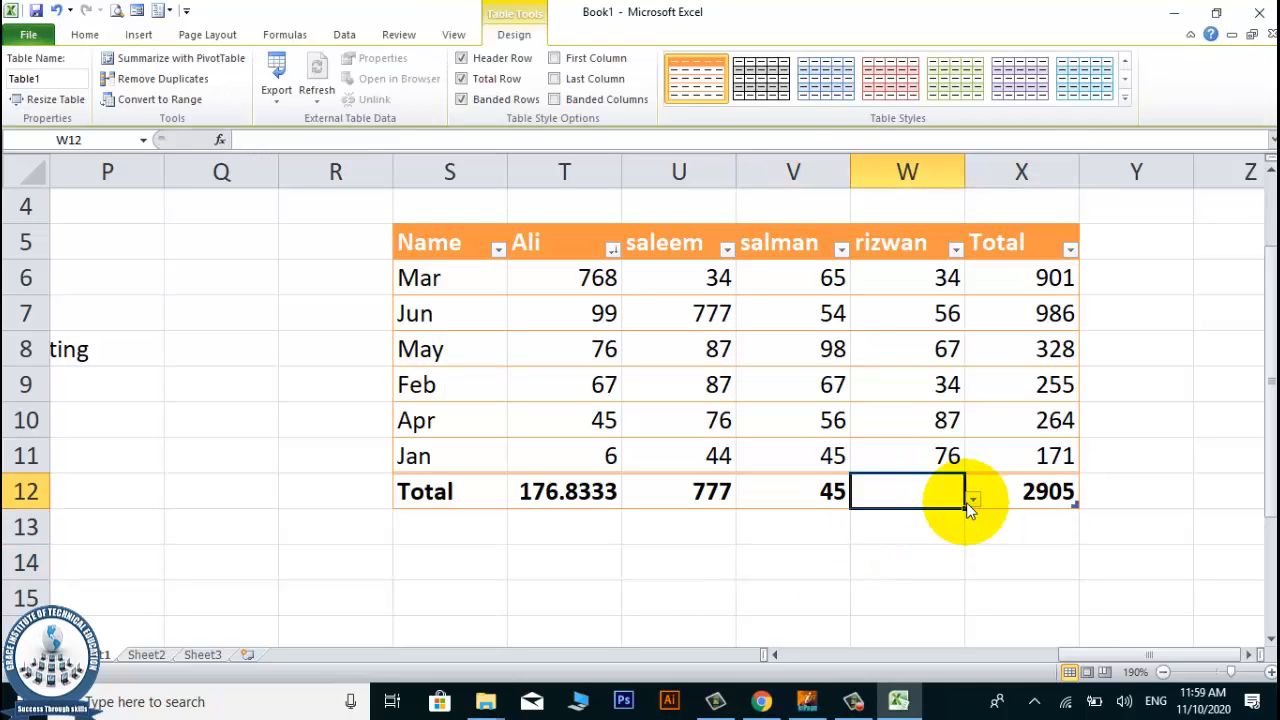
left_click(972, 500)
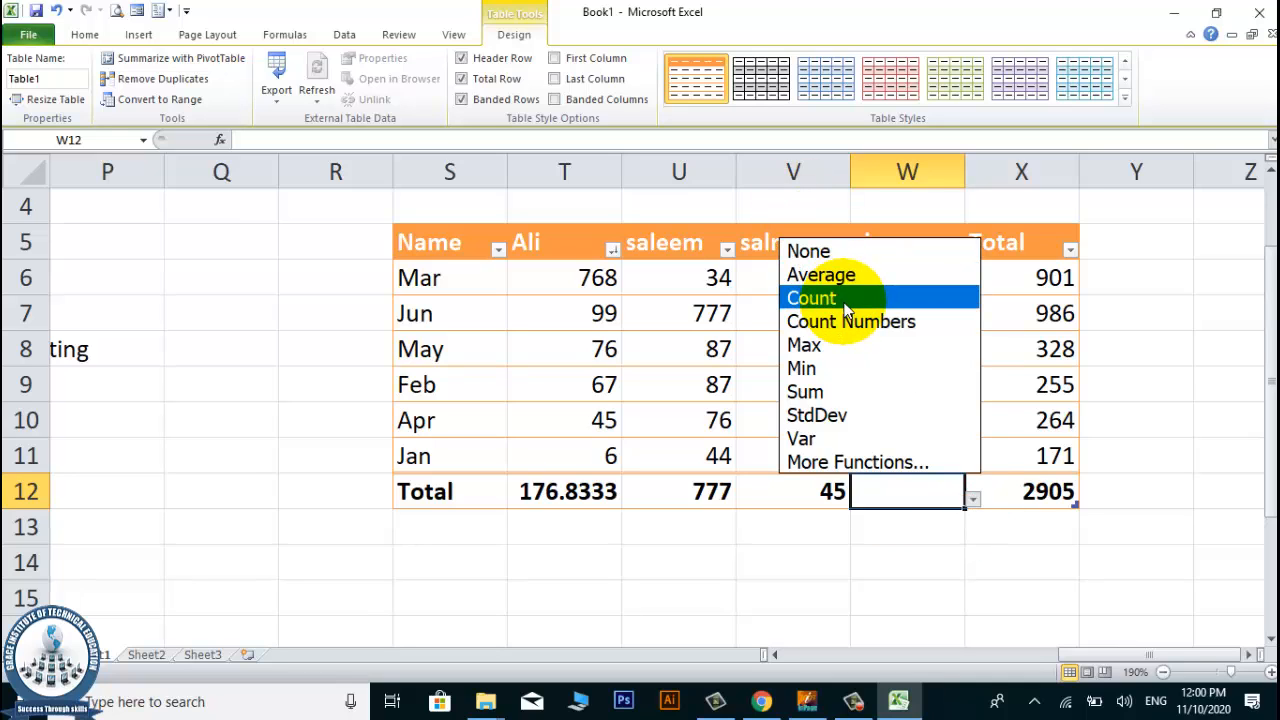
left_click(847, 300)
left_click(908, 590)
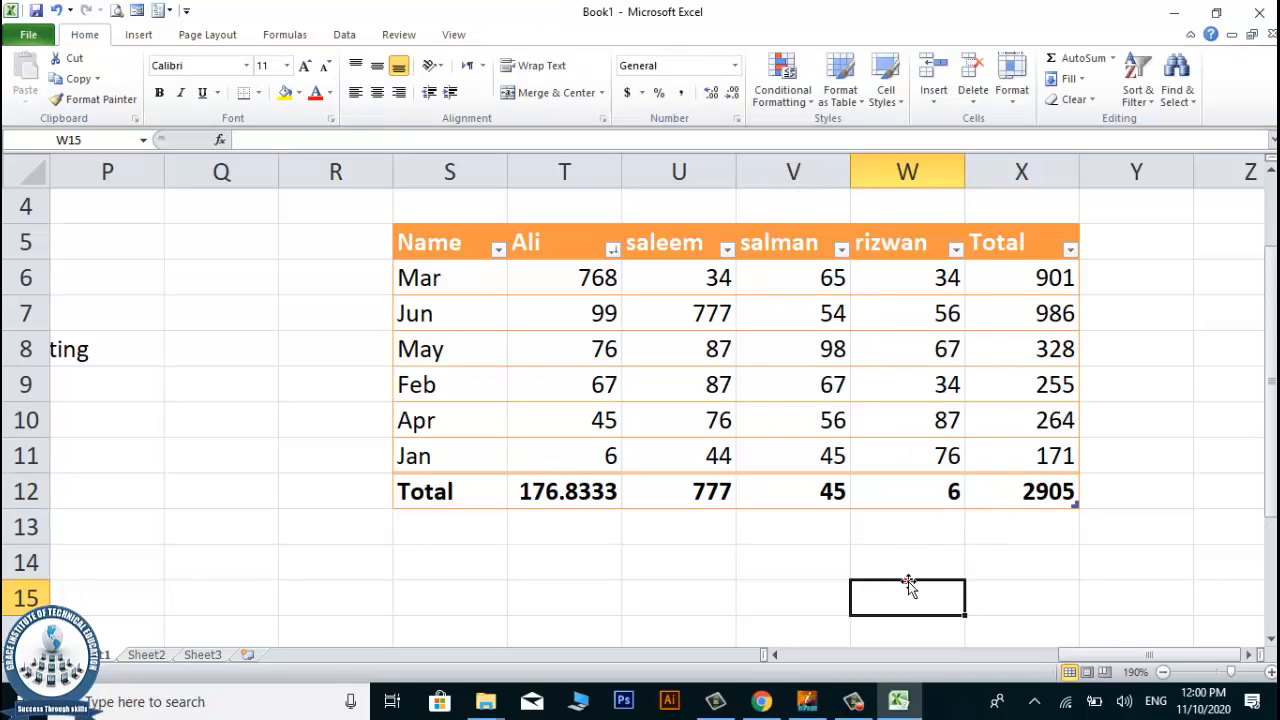
Review the Total Row option among the table style options and the summary functions in row 12.
left_click(613, 525)
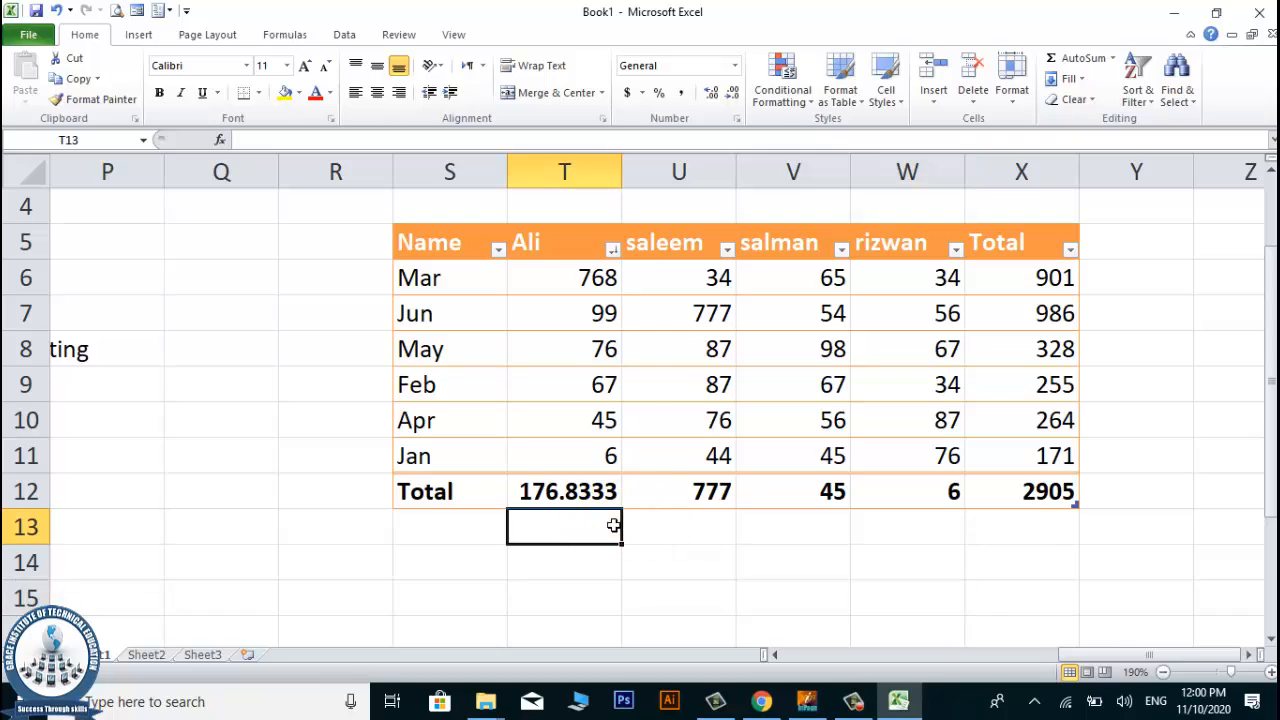
left_click(651, 349)
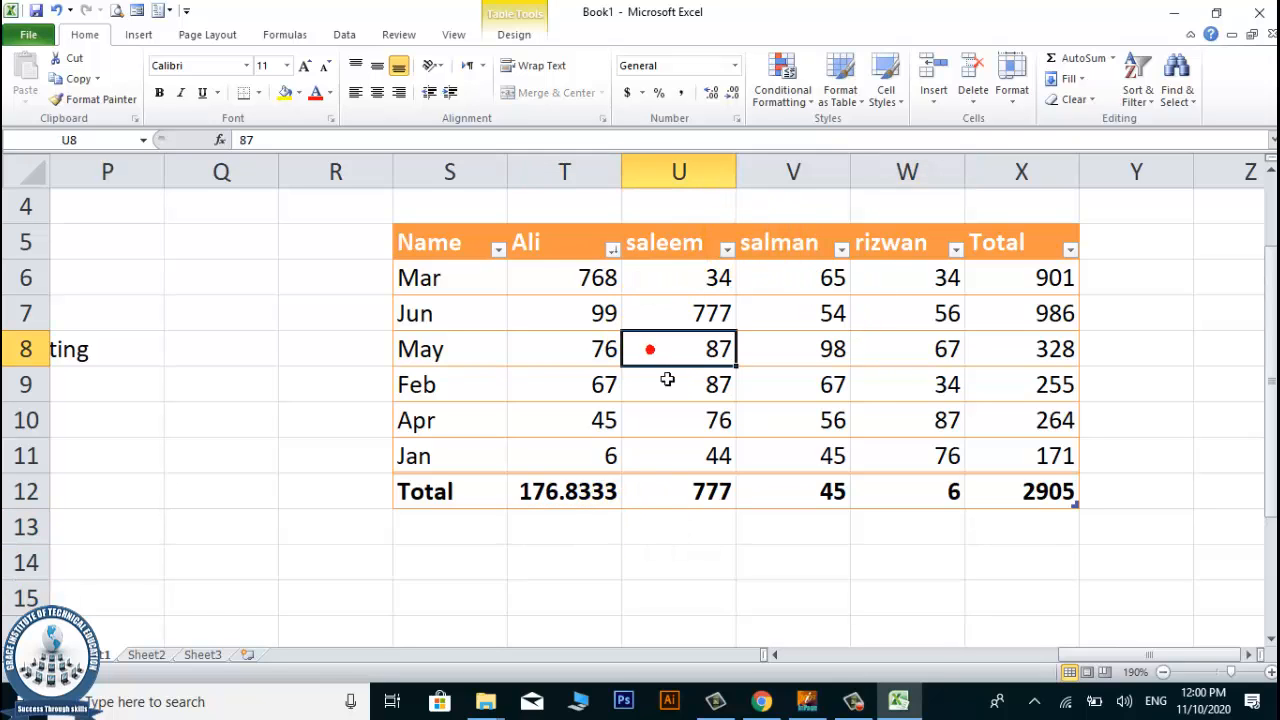
left_click(533, 14)
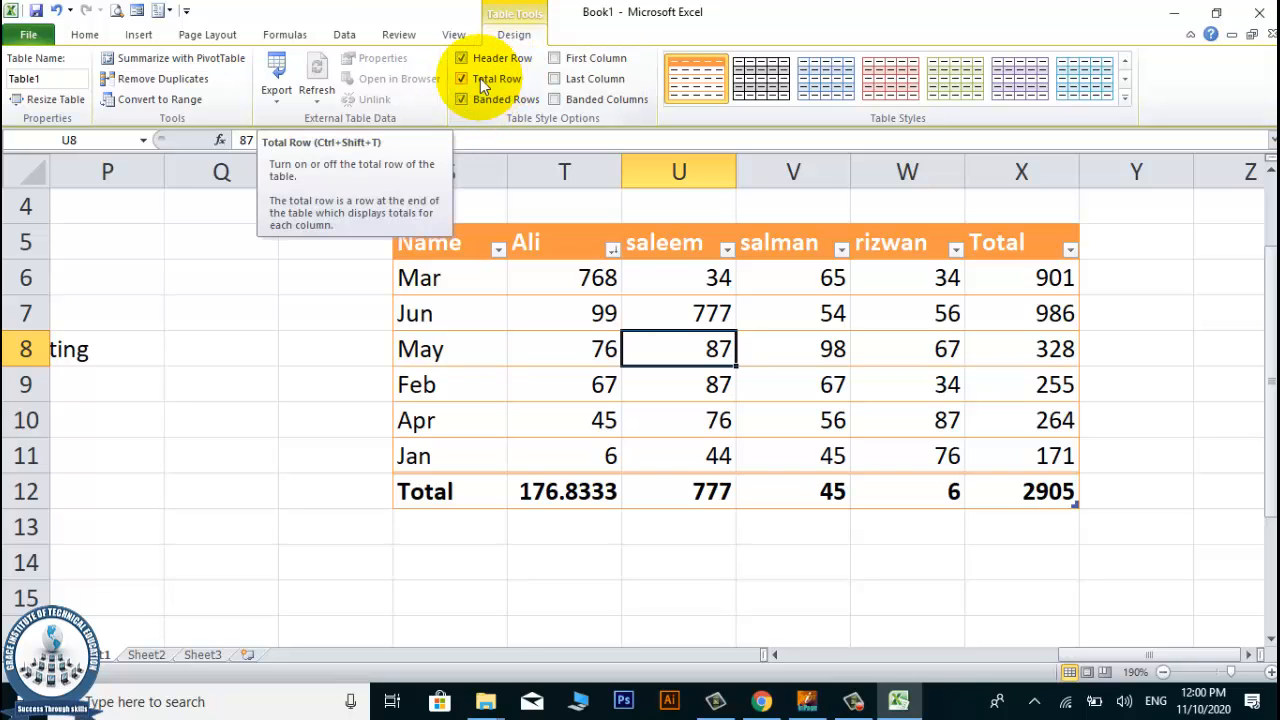
left_click(718, 418)
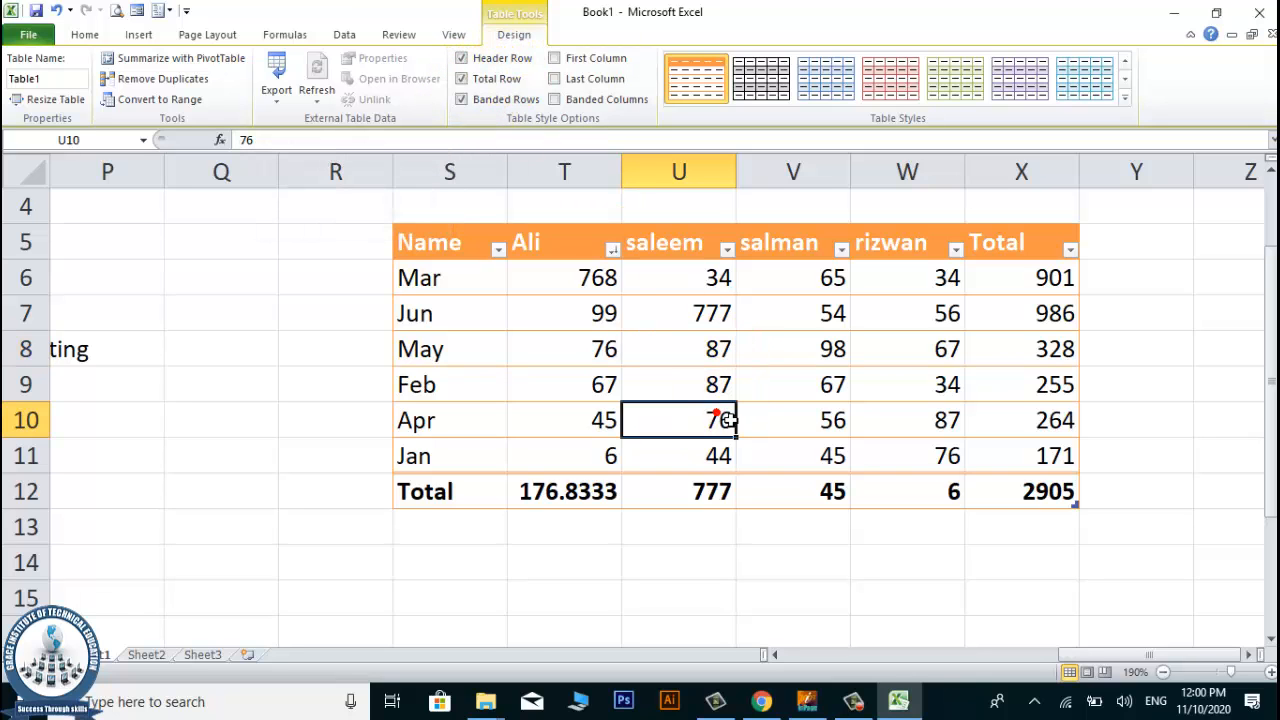
left_click(771, 594)
scroll(697, 296, "down", 2)
scroll(680, 330, "up", 2)
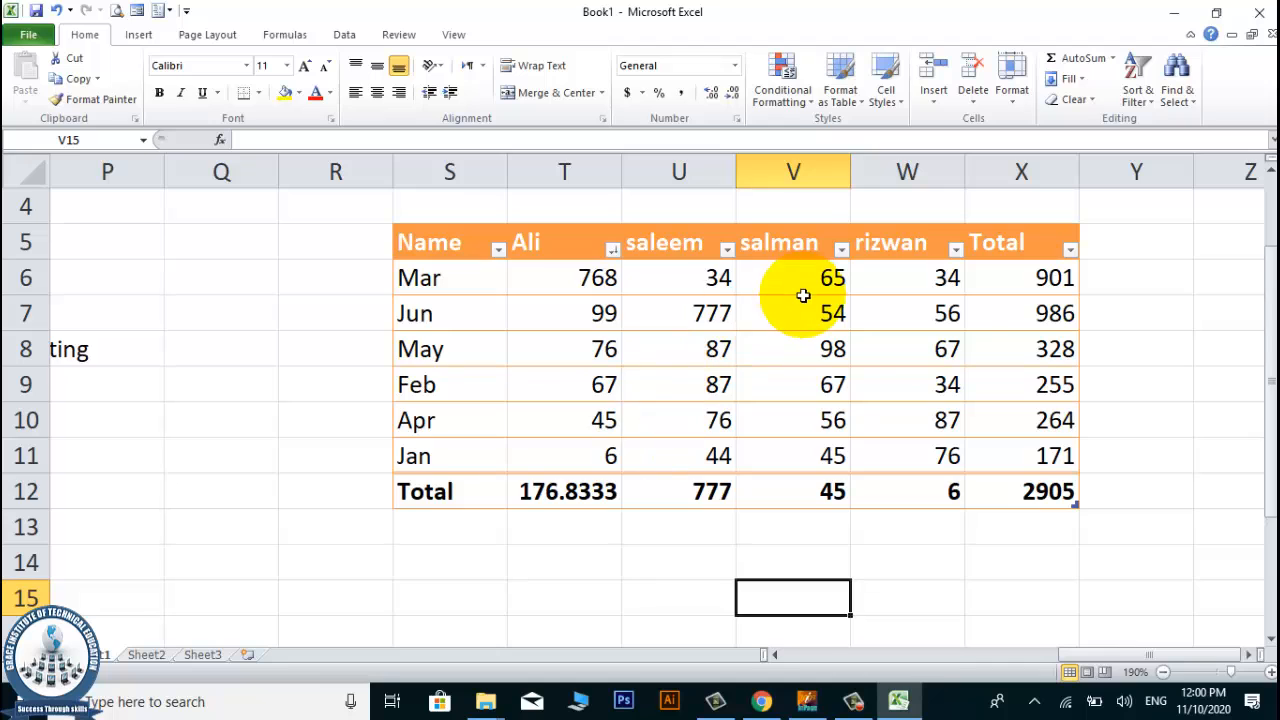
scroll(803, 300, "down", 3)
scroll(802, 310, "up", 3)
left_click(563, 562)
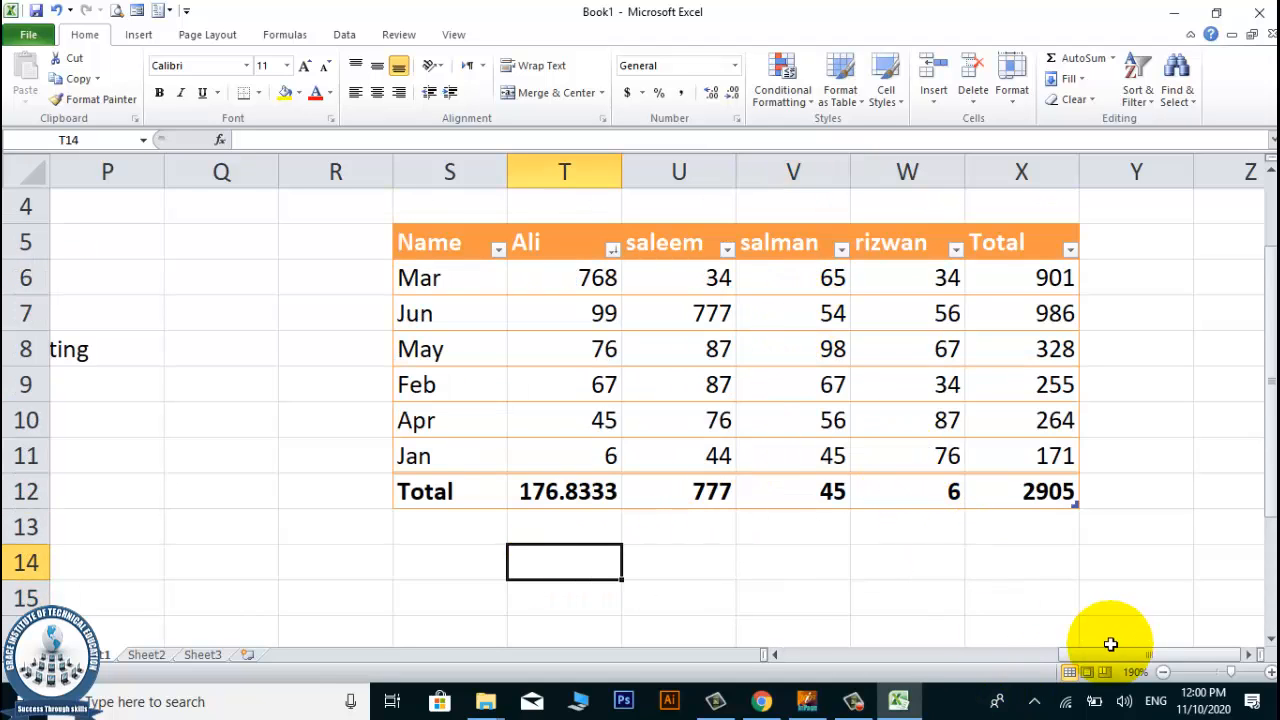
mouse_move(1105, 652)
left_mouse_down()
mouse_move(1078, 649)
mouse_move(1115, 650)
left_mouse_up()
Enter the note "By using Format as Table Command we can Show Filter Drop Down with columns" in cell S14.
left_click(378, 564)
left_click(490, 582)
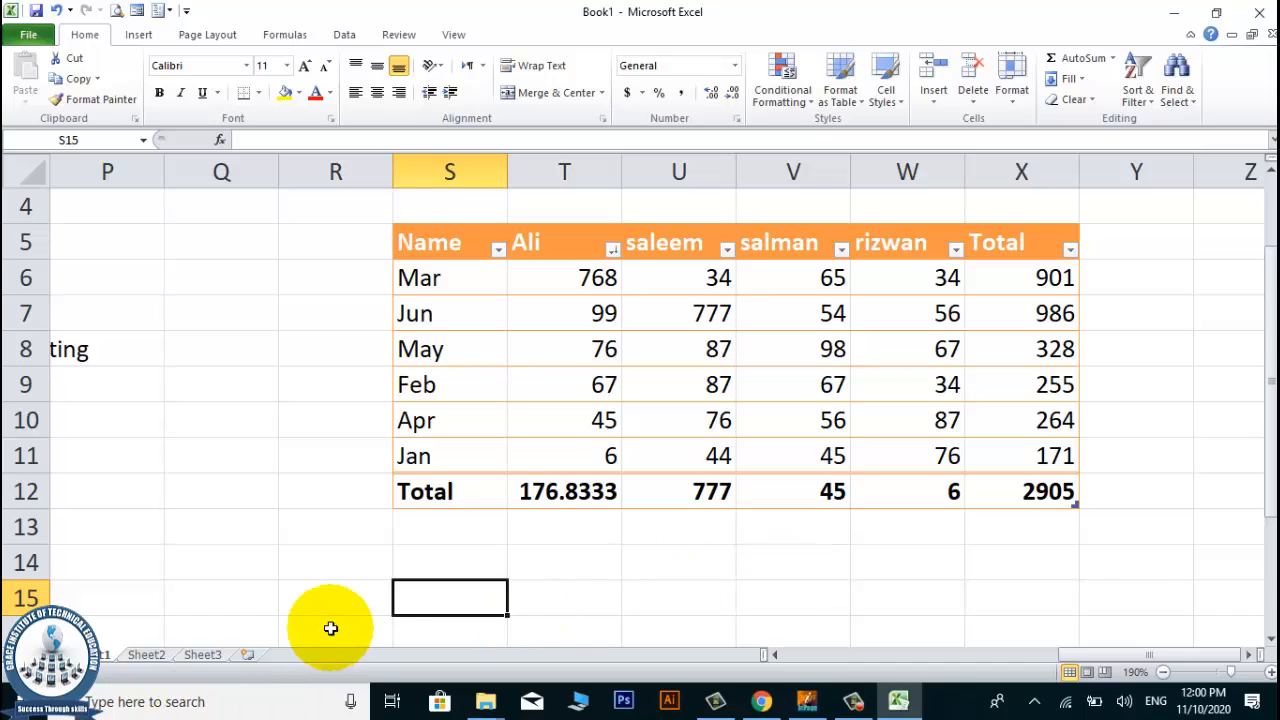
left_click(428, 559)
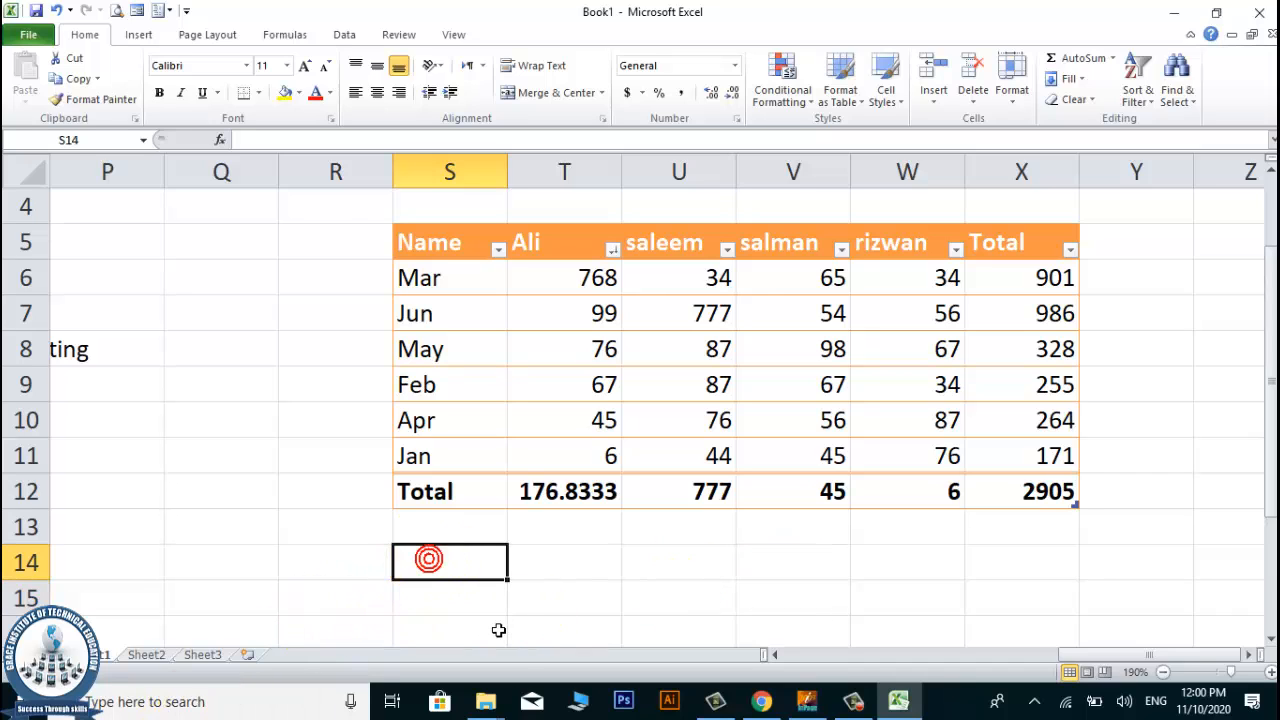
type("By using")
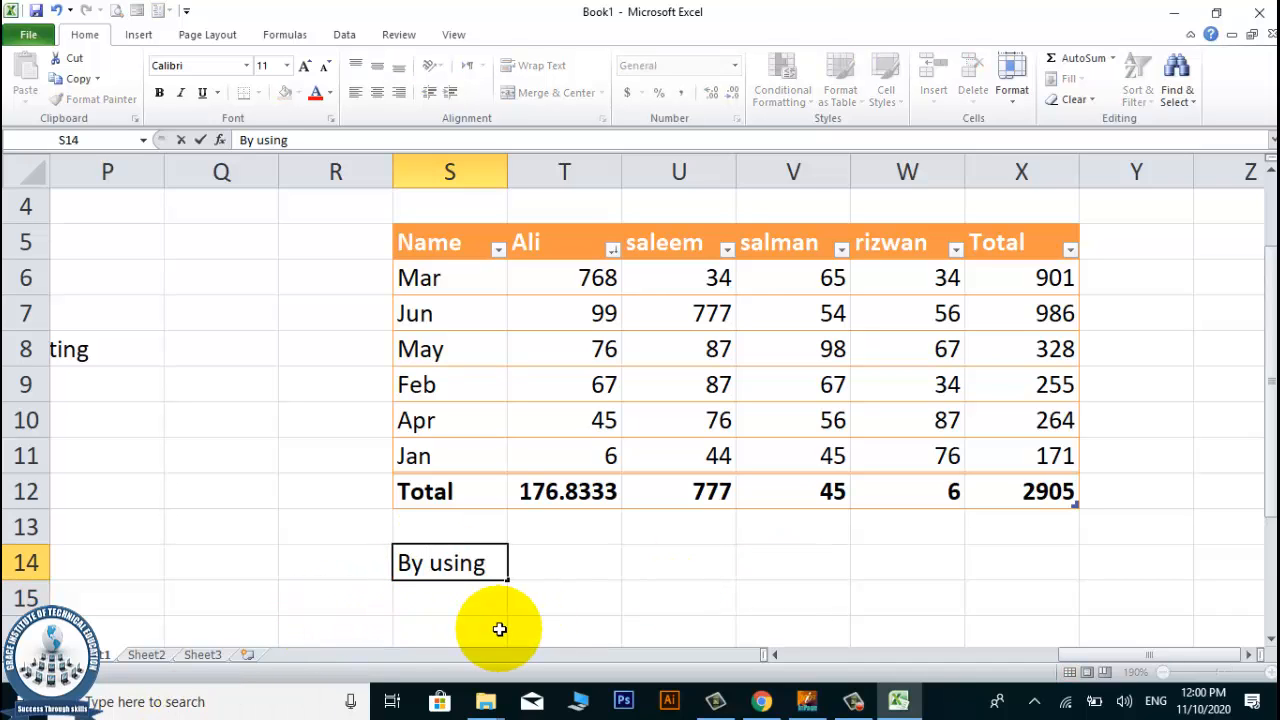
type(" FOrmat as Table Command we")
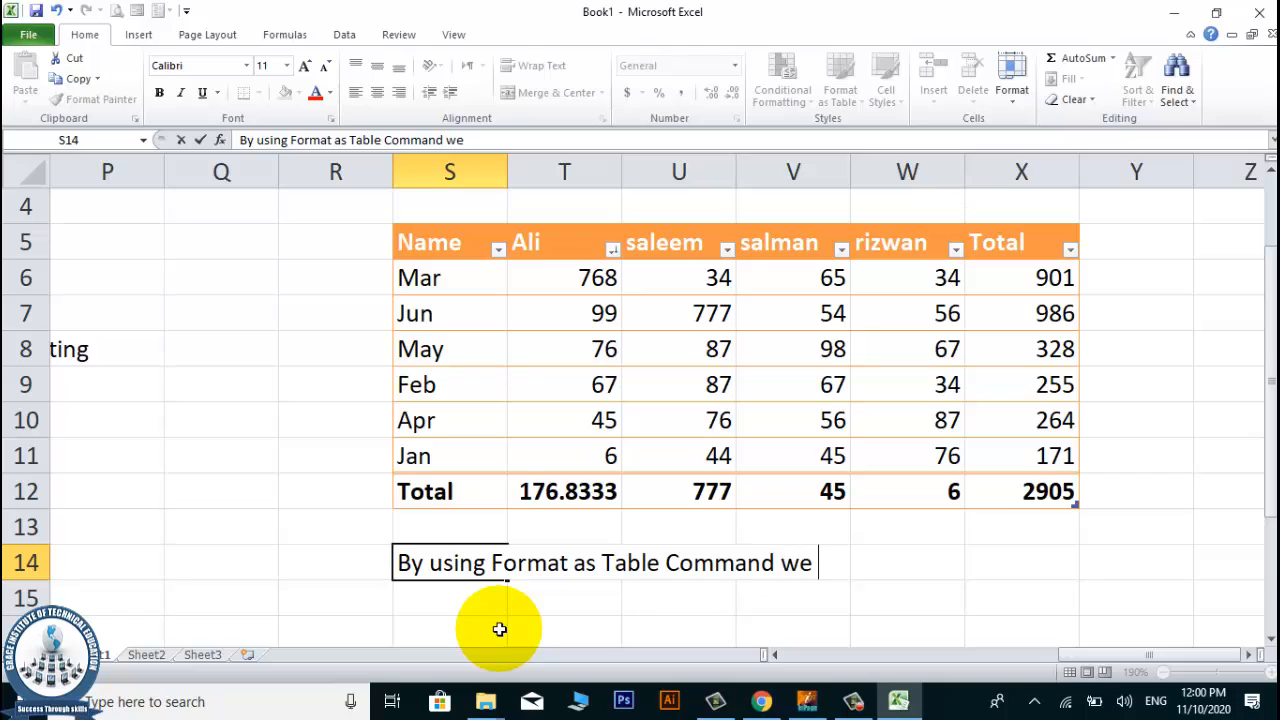
type("can SH")
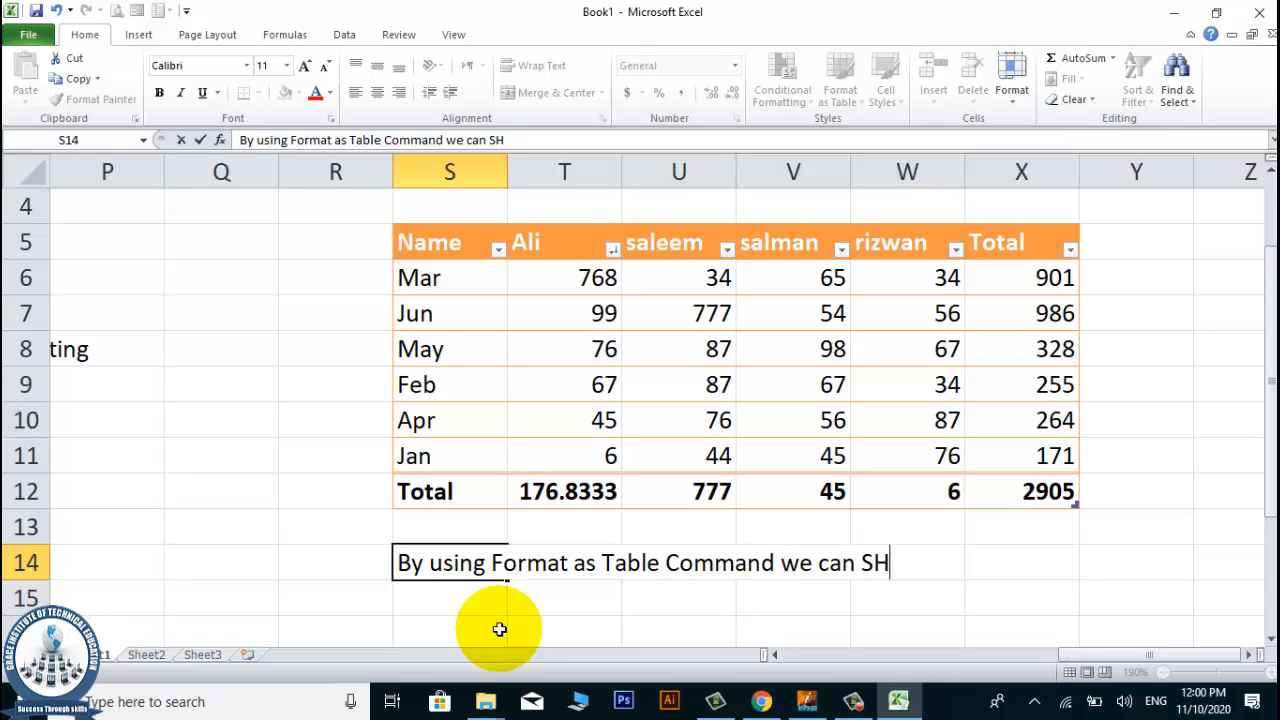
type("ow Filter Drop")
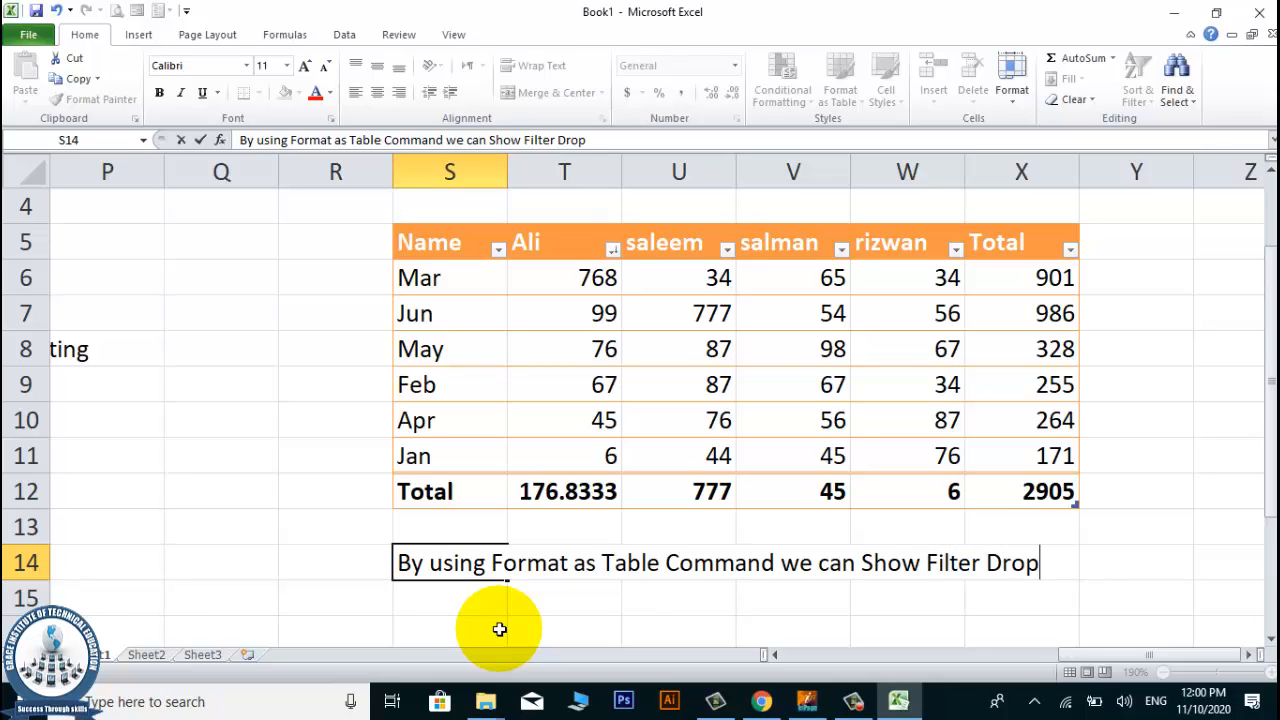
type("n")
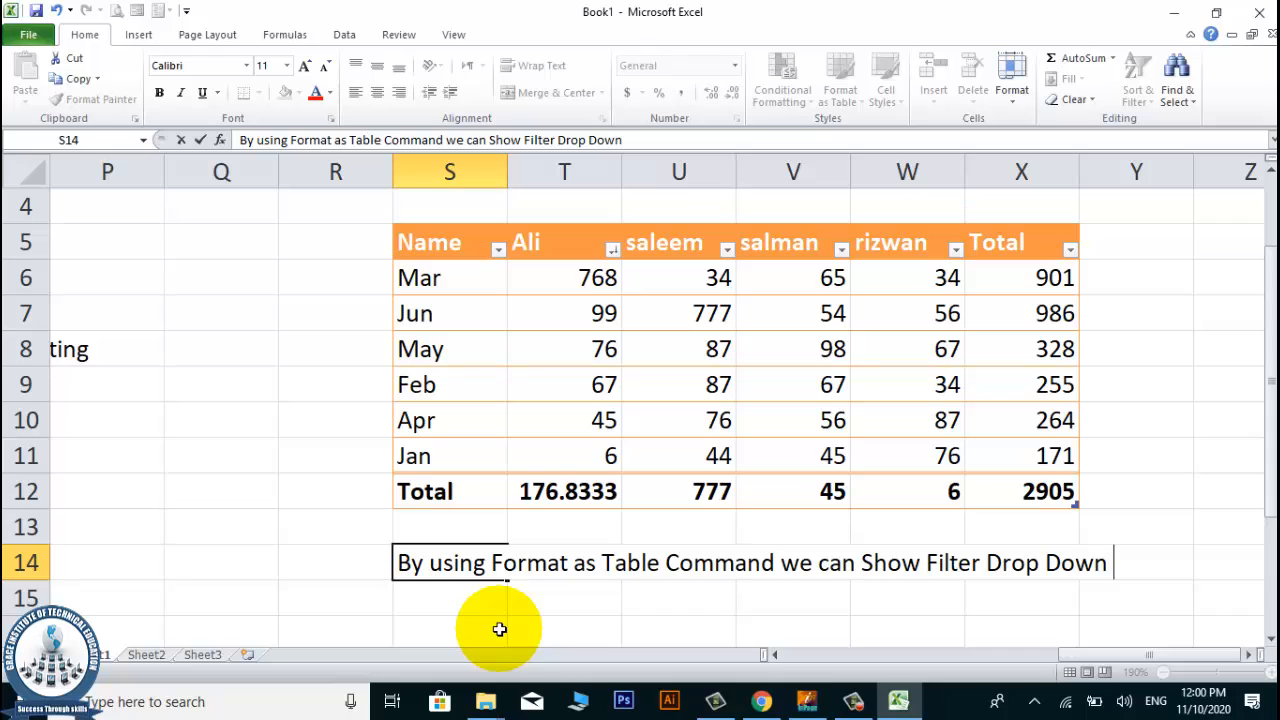
scroll(492, 390, "down", 1)
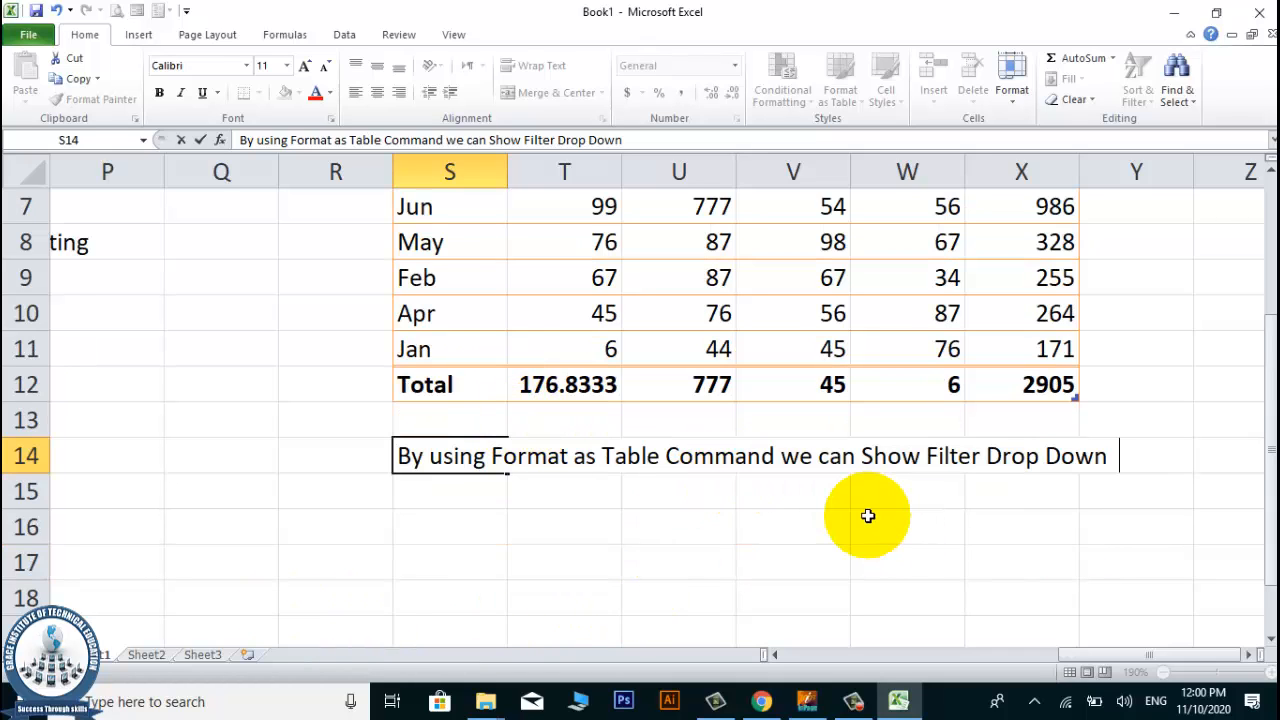
key("BackSpace")
type("with clolumns")
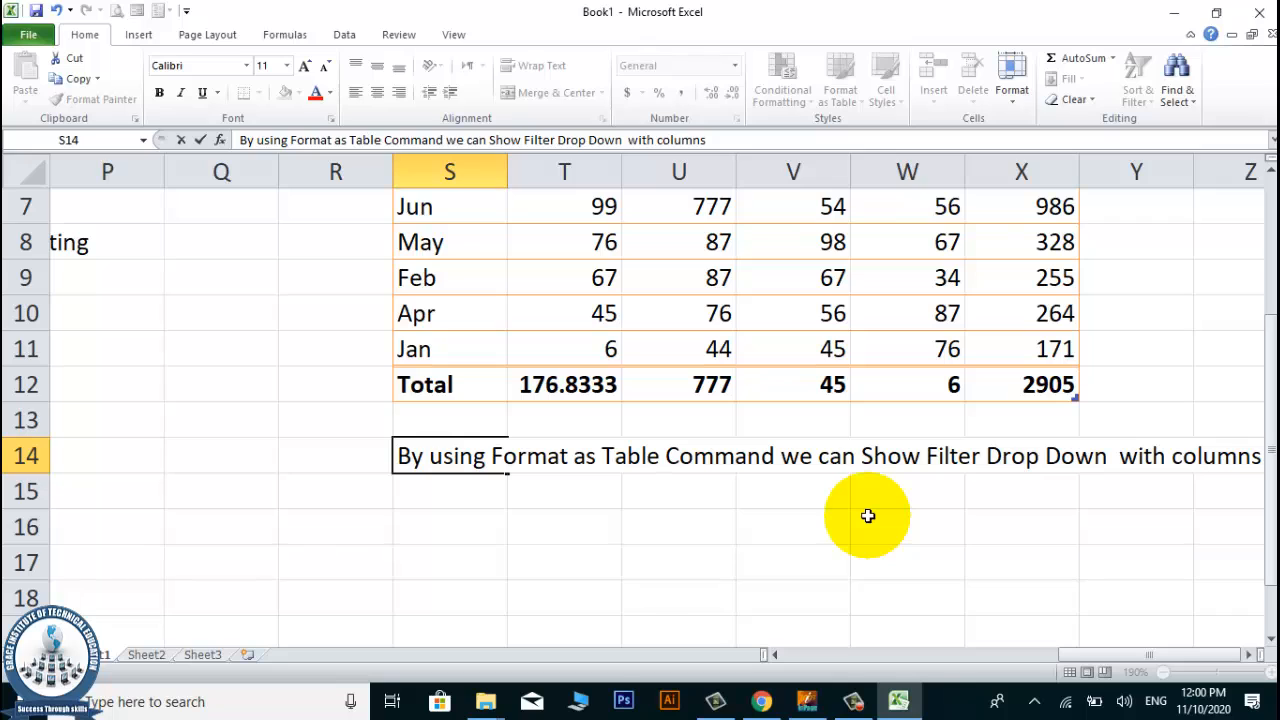
key("Return")
Continue the note in cell S15 with "Headings as well as findout Total of columns , Smallest , largest sequence etc..".
type("Headings")
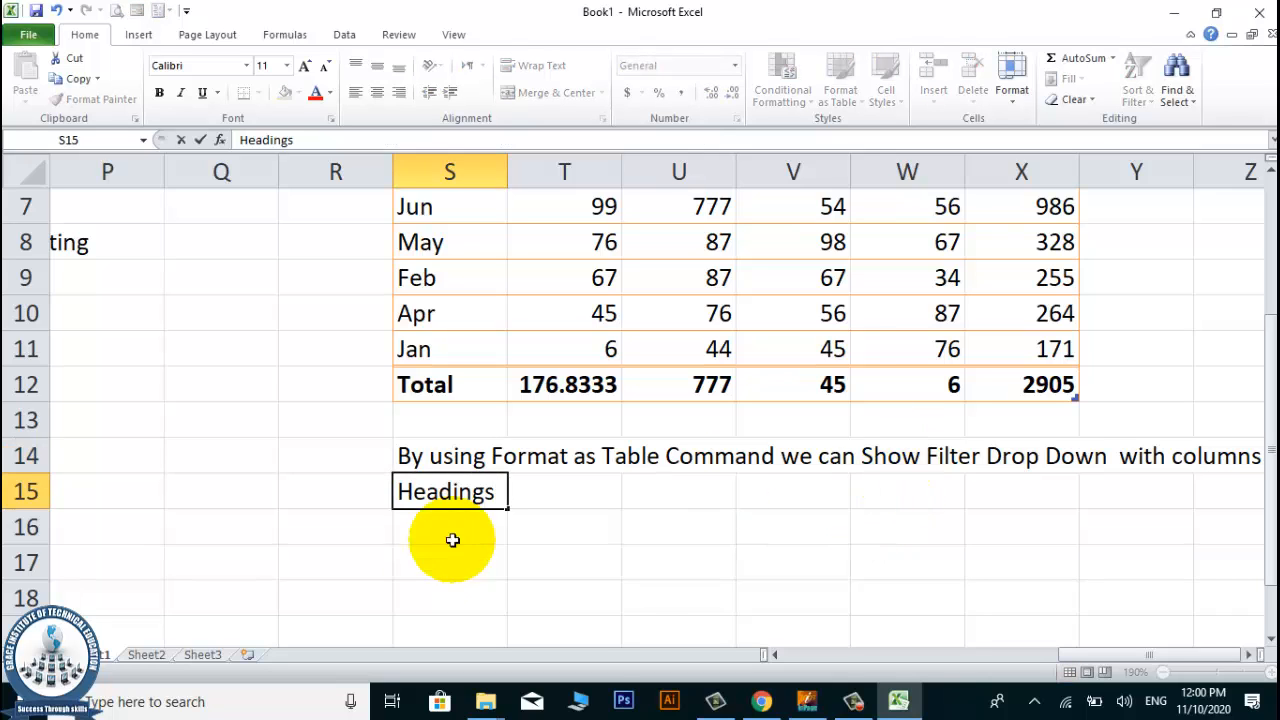
scroll(449, 505, "down", 2)
scroll(451, 505, "up", 2)
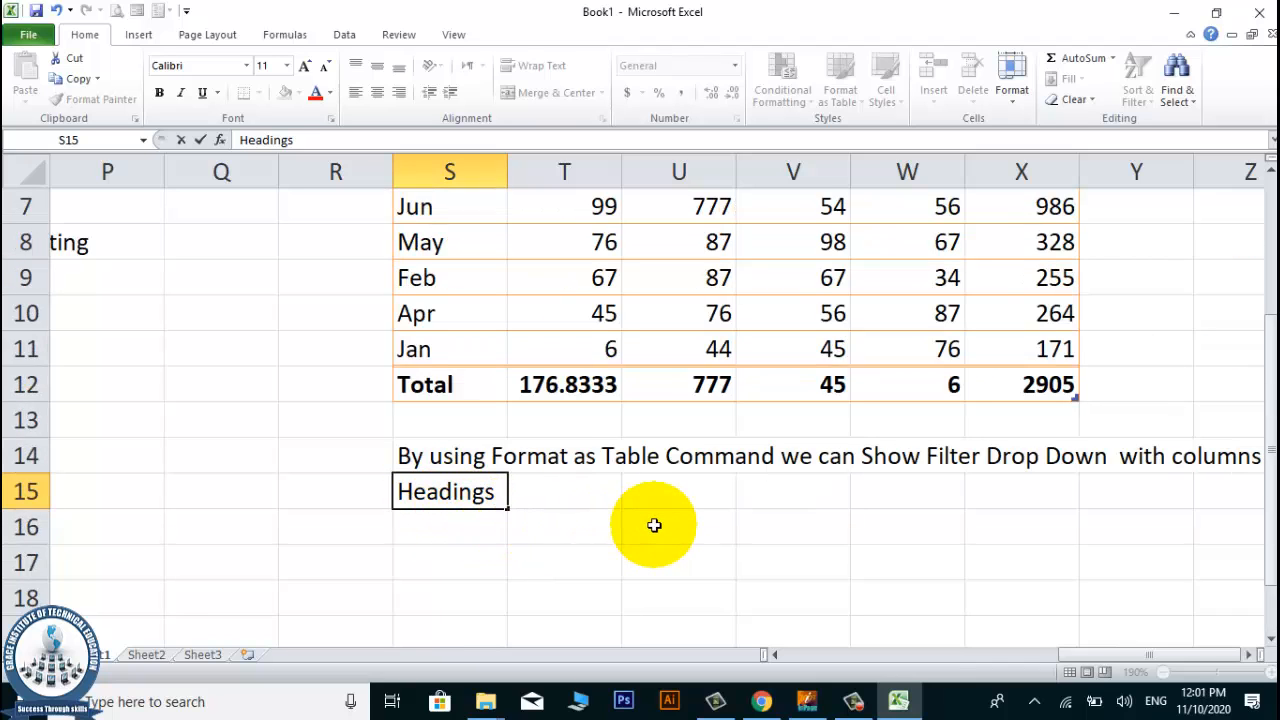
type("a")
key("BackSpace")
type("as well as")
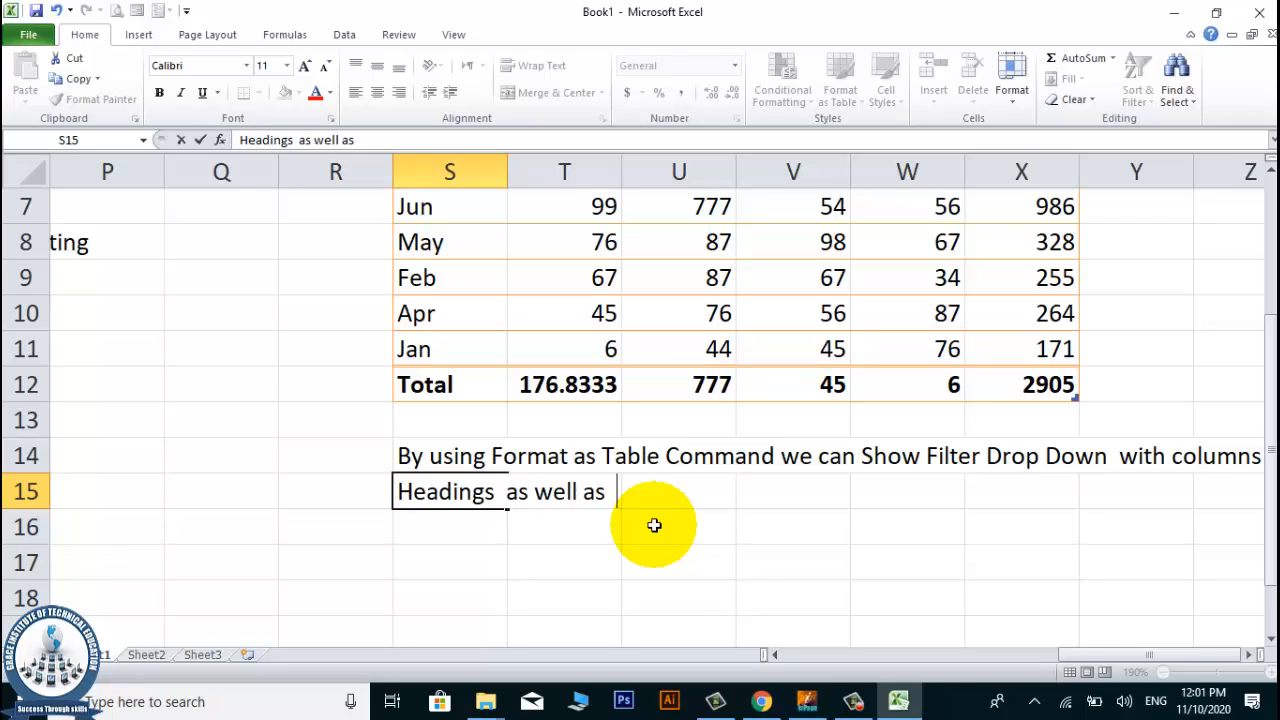
type(" findo")
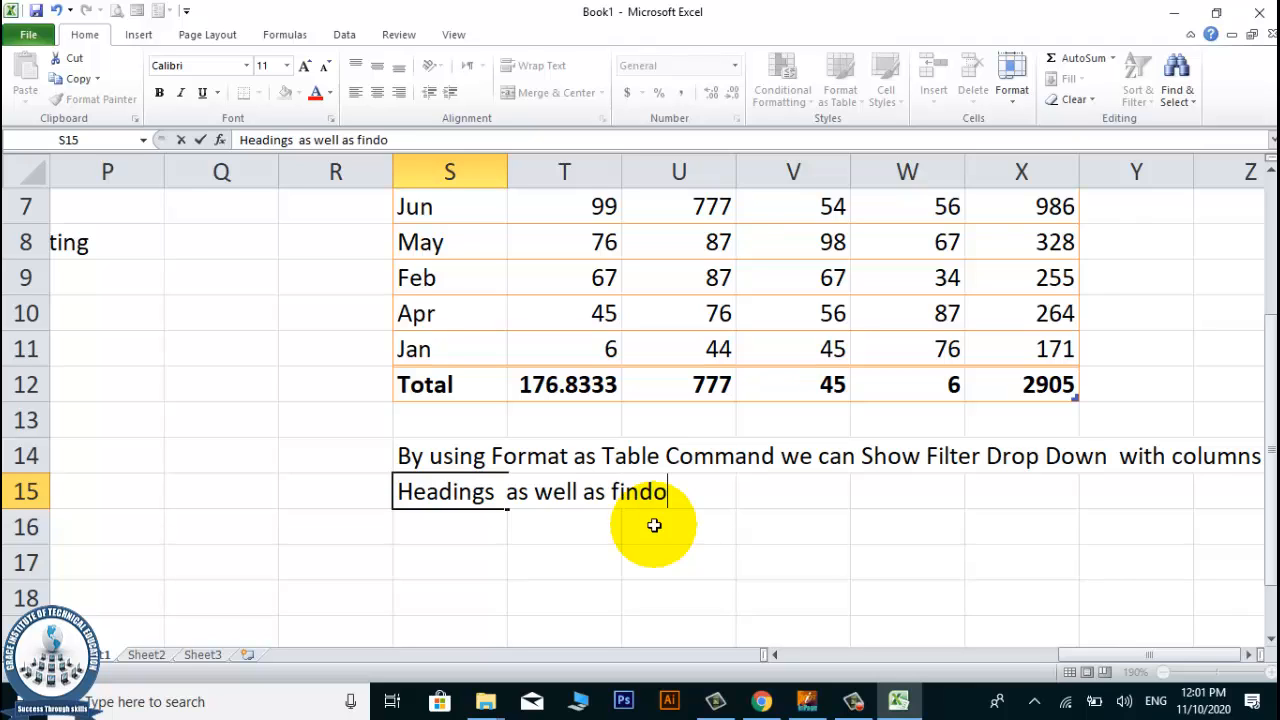
type("ut Total of columns ,")
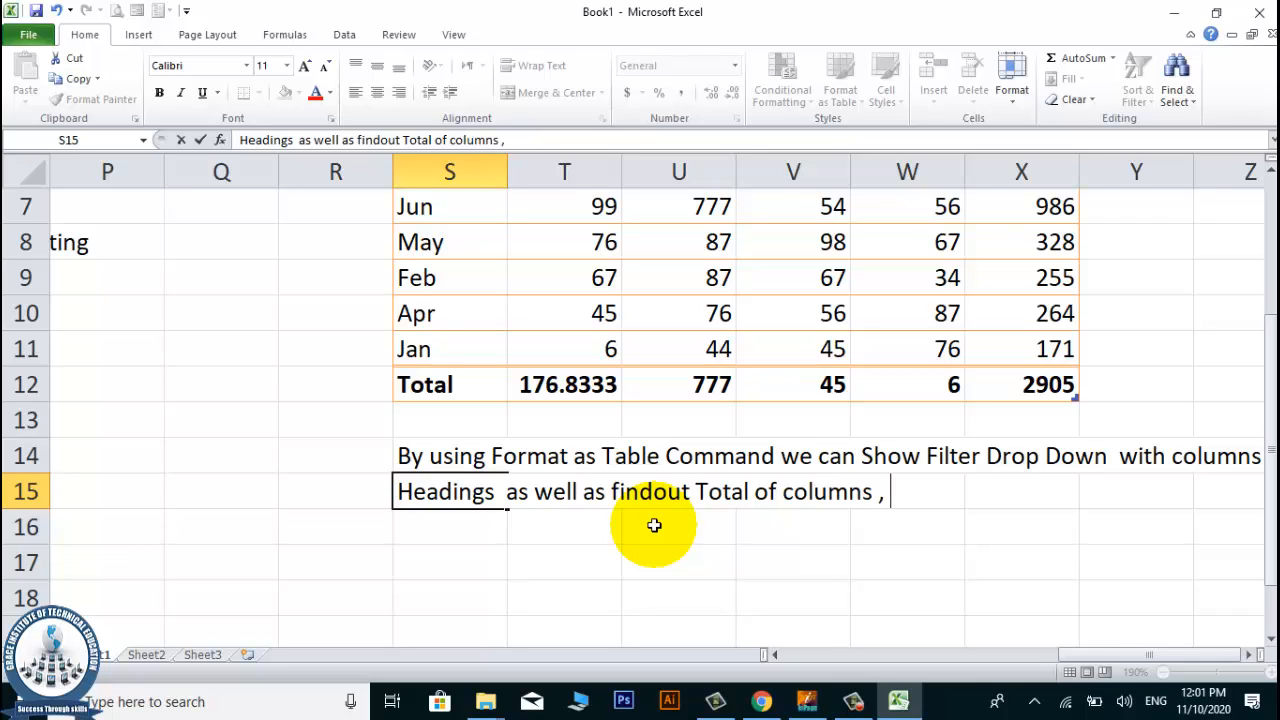
type(" Smallest ")
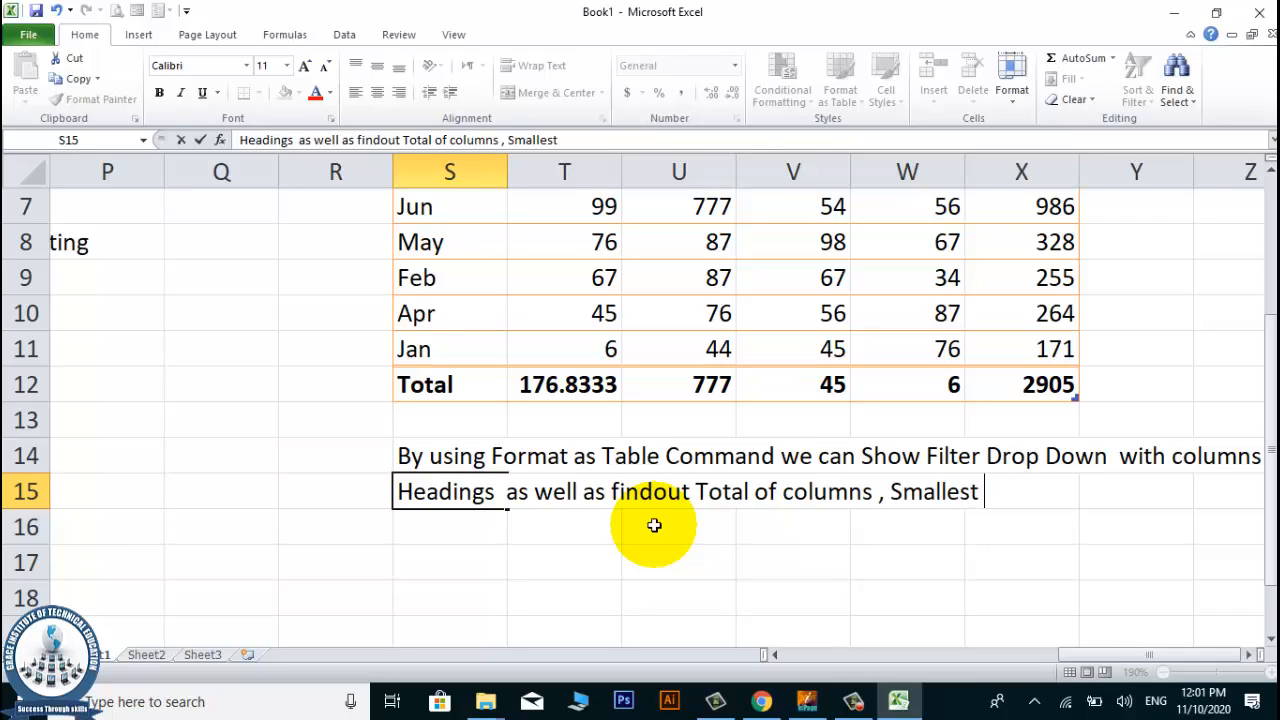
type(", largest sequ")
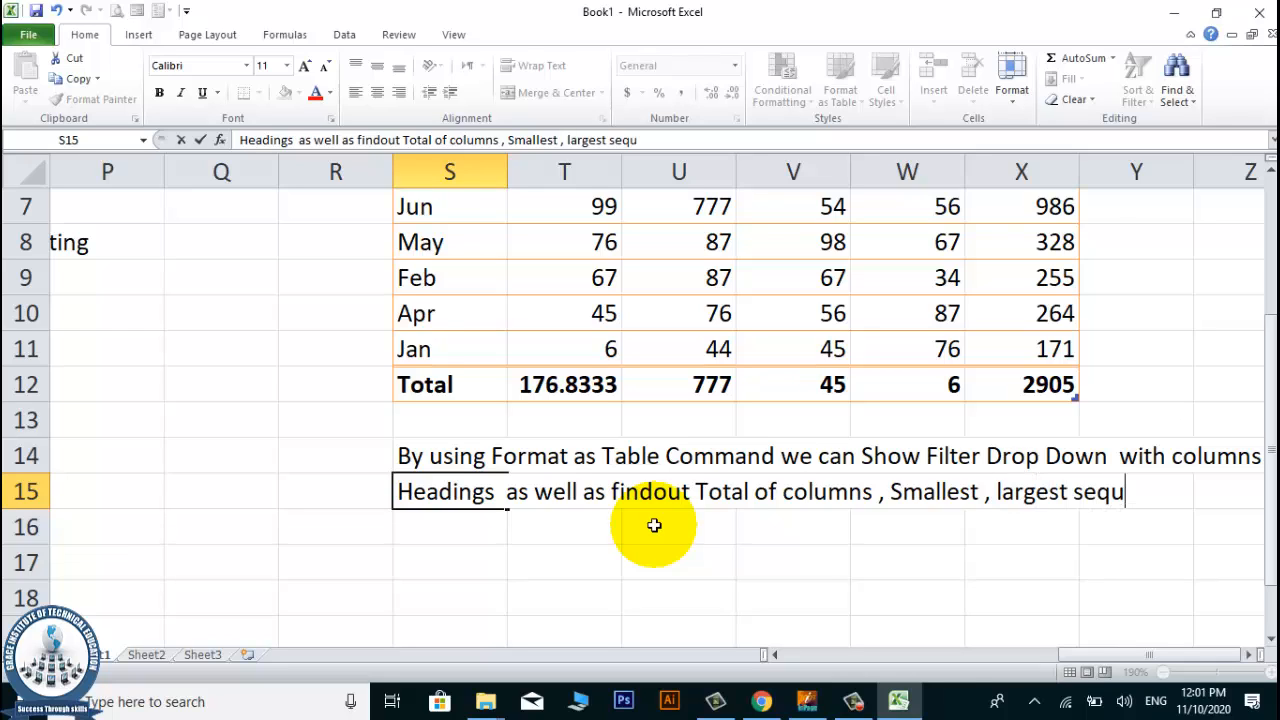
type("ence")
scroll(720, 486, "up", 1)
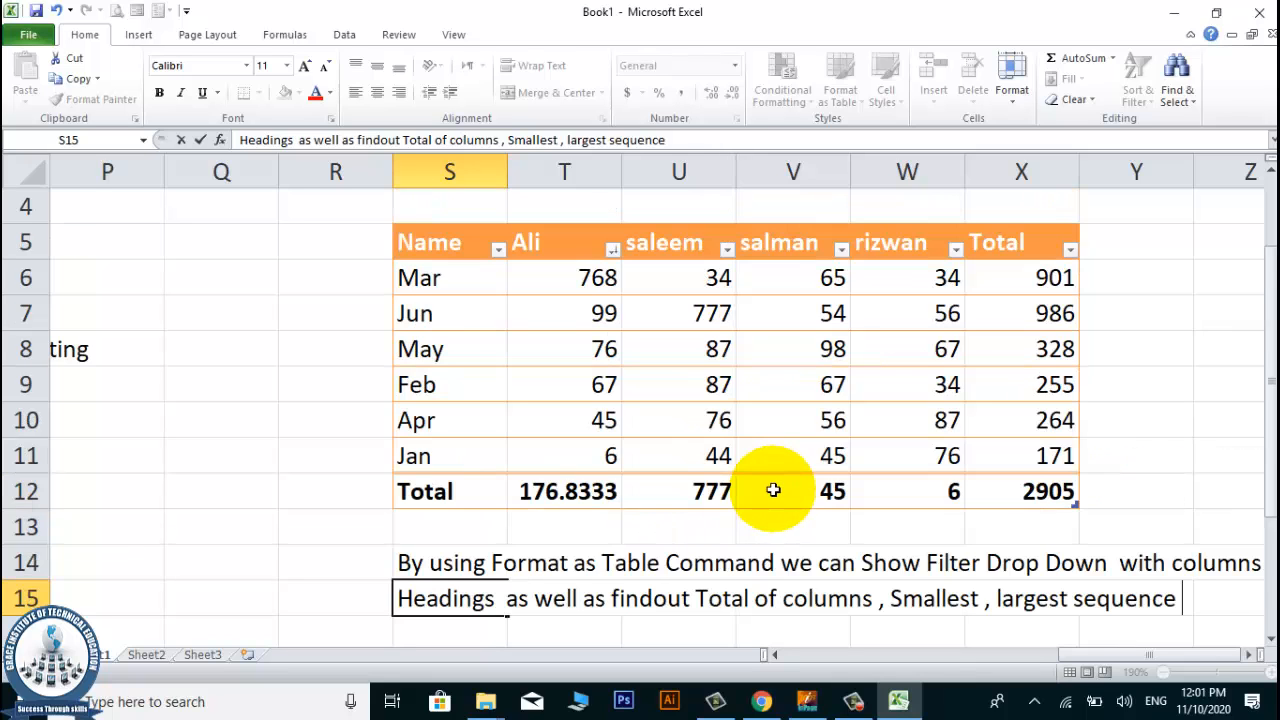
scroll(740, 457, "down", 1)
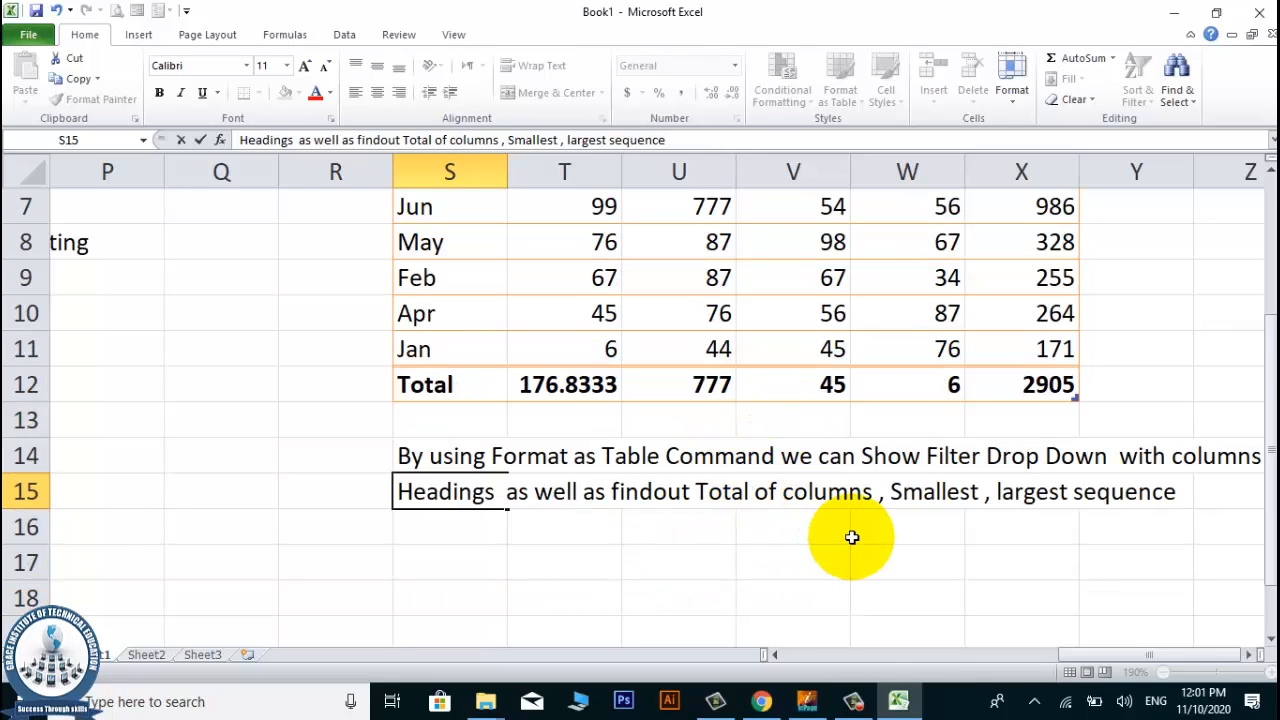
type("etc..")
left_click(564, 420)
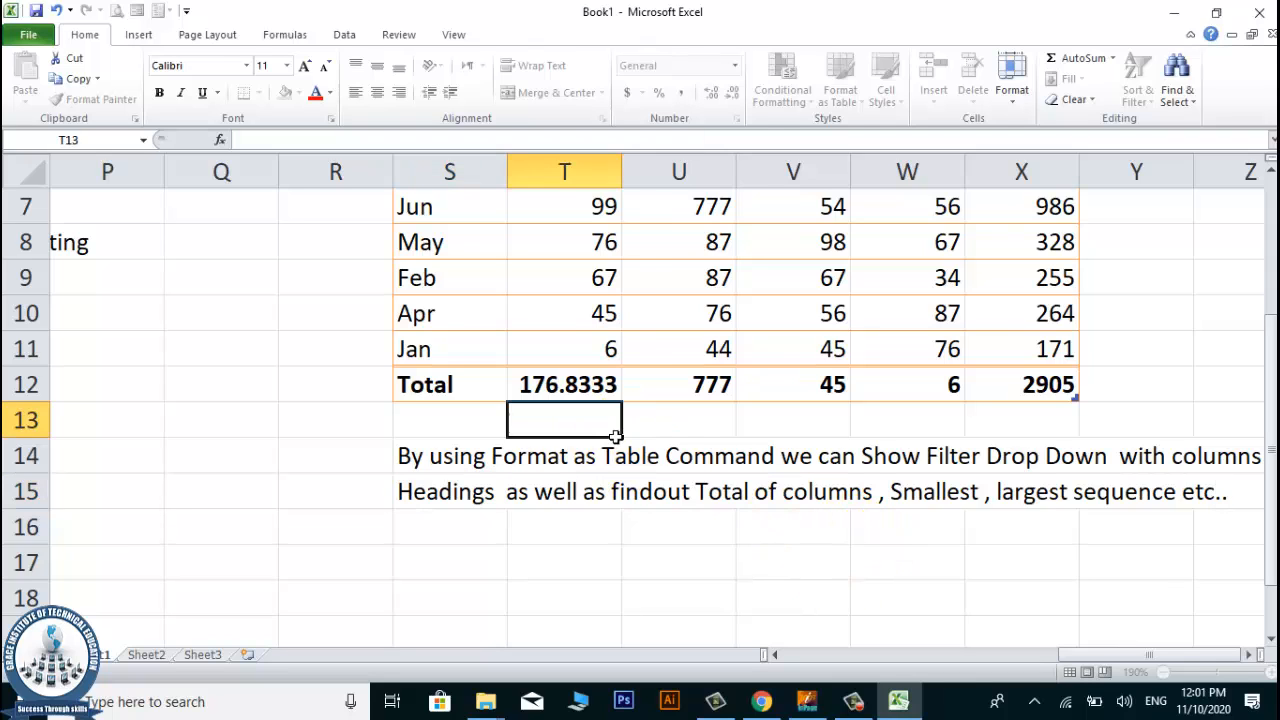
Review the formatted table with its note in rows 14 and 15, and the topic list in column N.
left_click(805, 357)
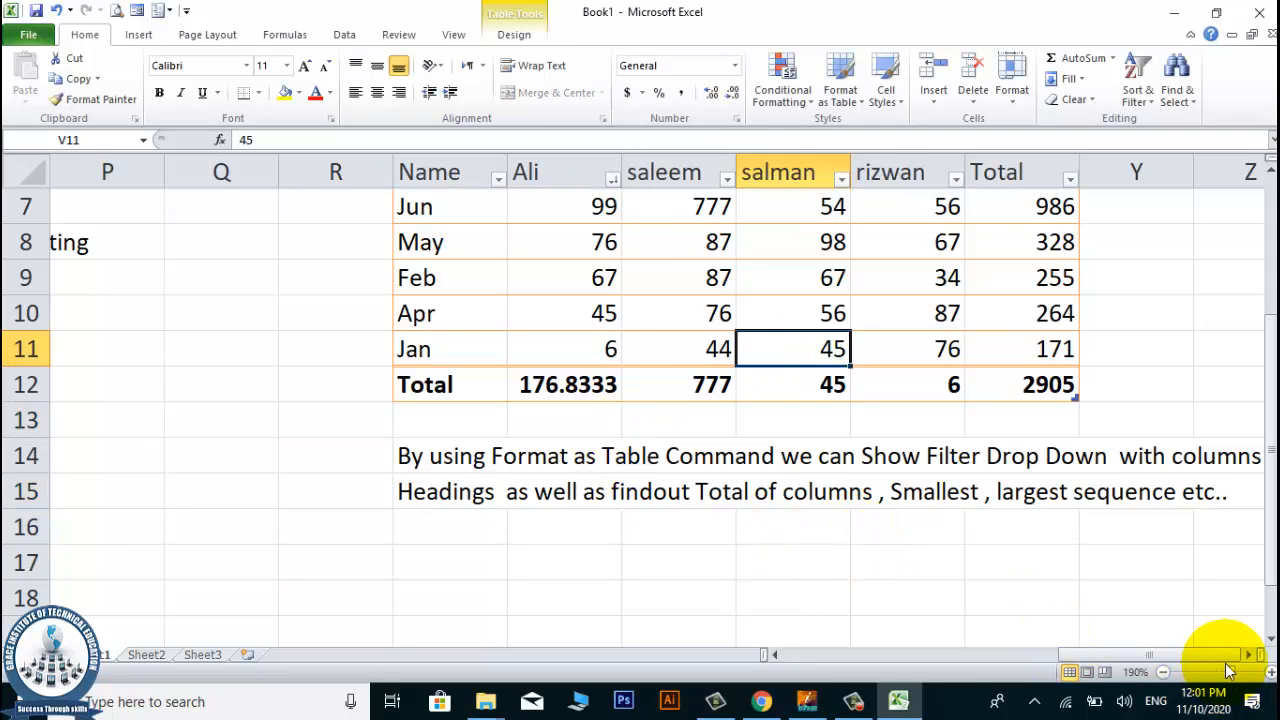
left_click(1257, 655)
left_click(1257, 655)
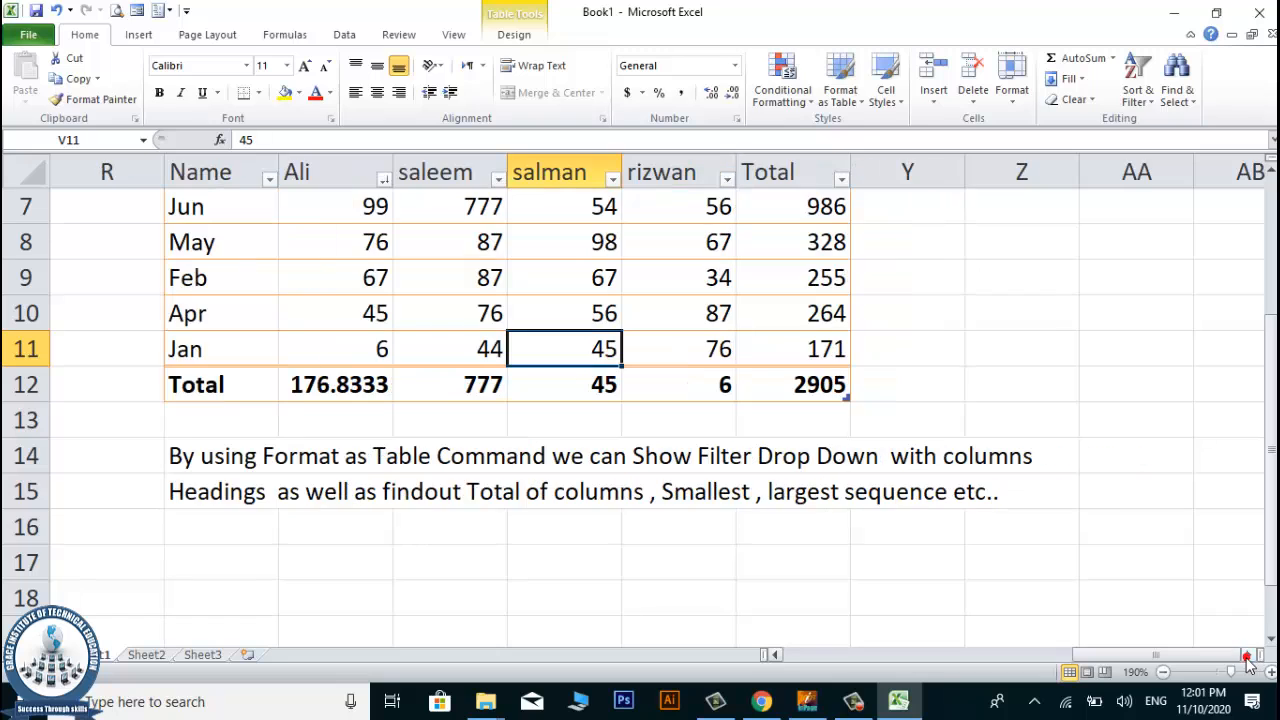
left_click(1206, 565)
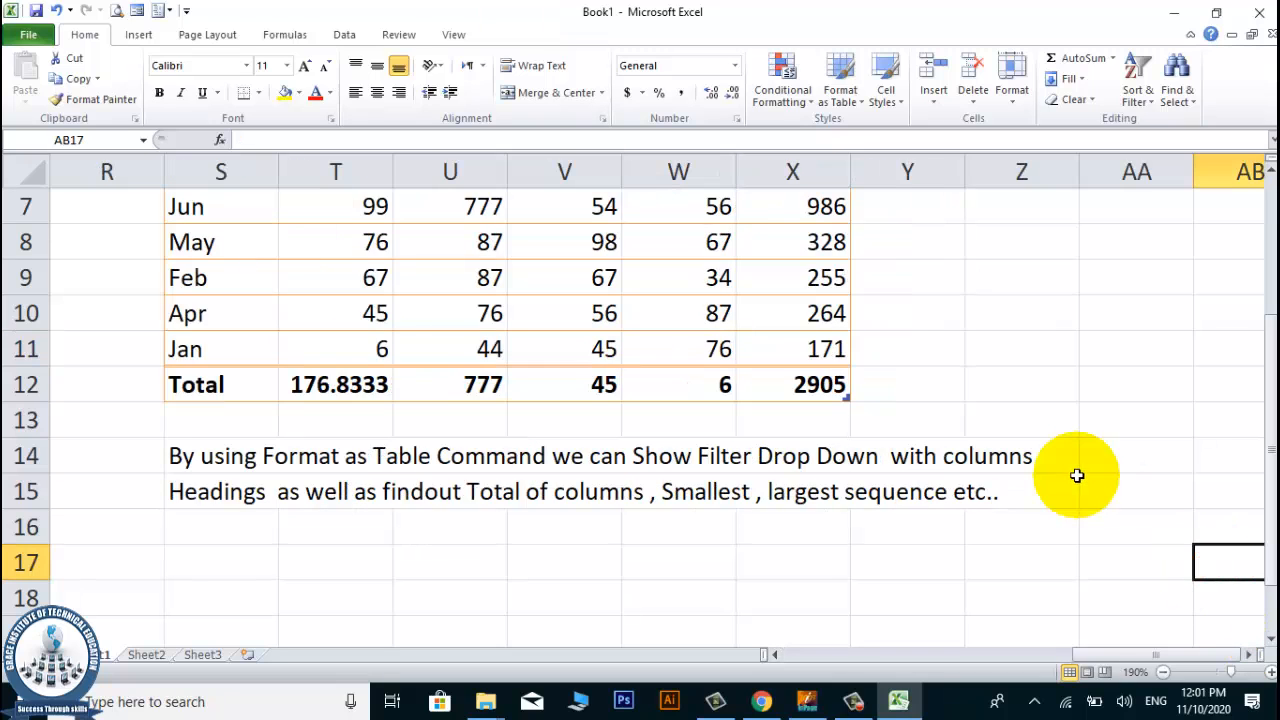
left_click(1014, 408)
left_click(1074, 286)
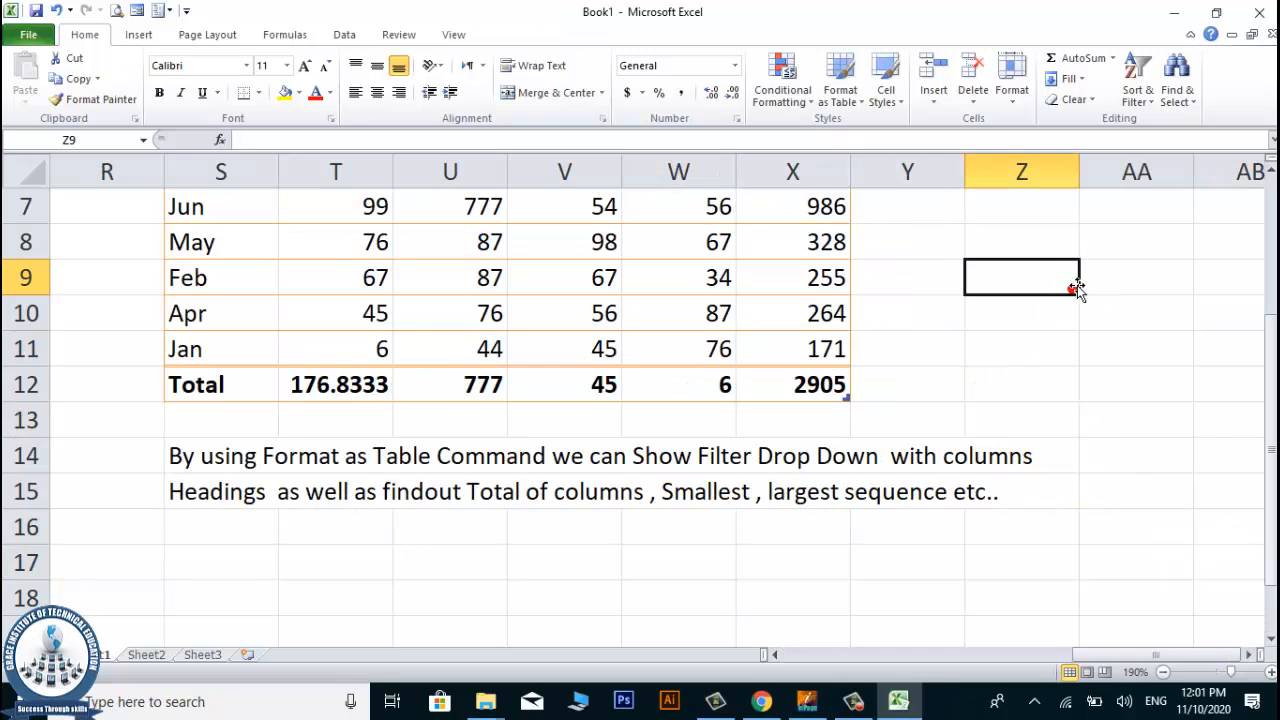
key("Up")
key("Up")
key("Up")
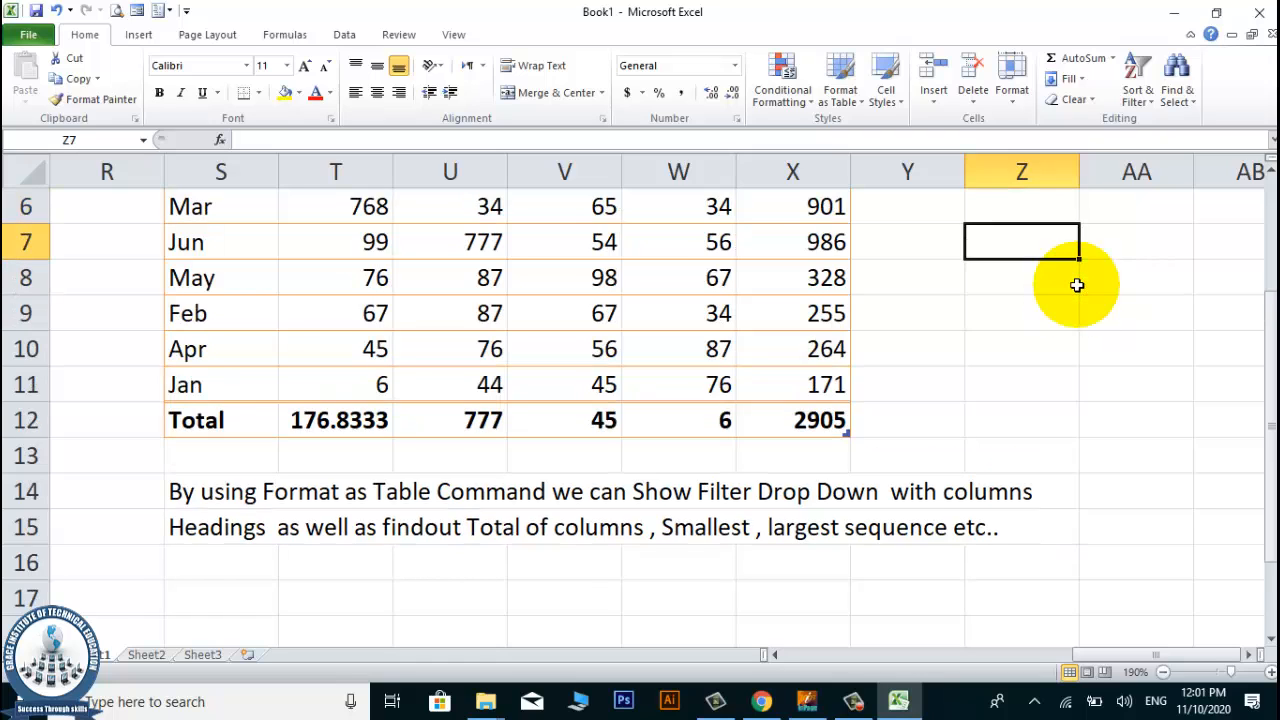
key("Up")
key("Up")
key("Right")
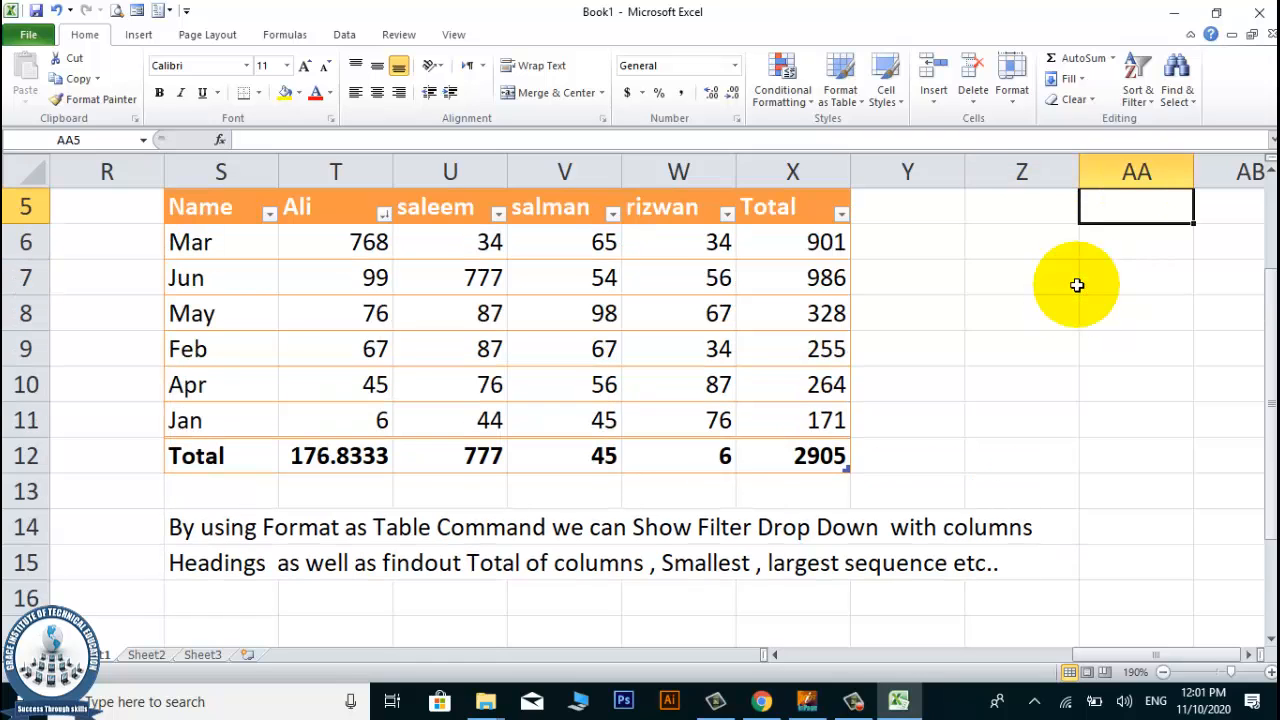
key("Left")
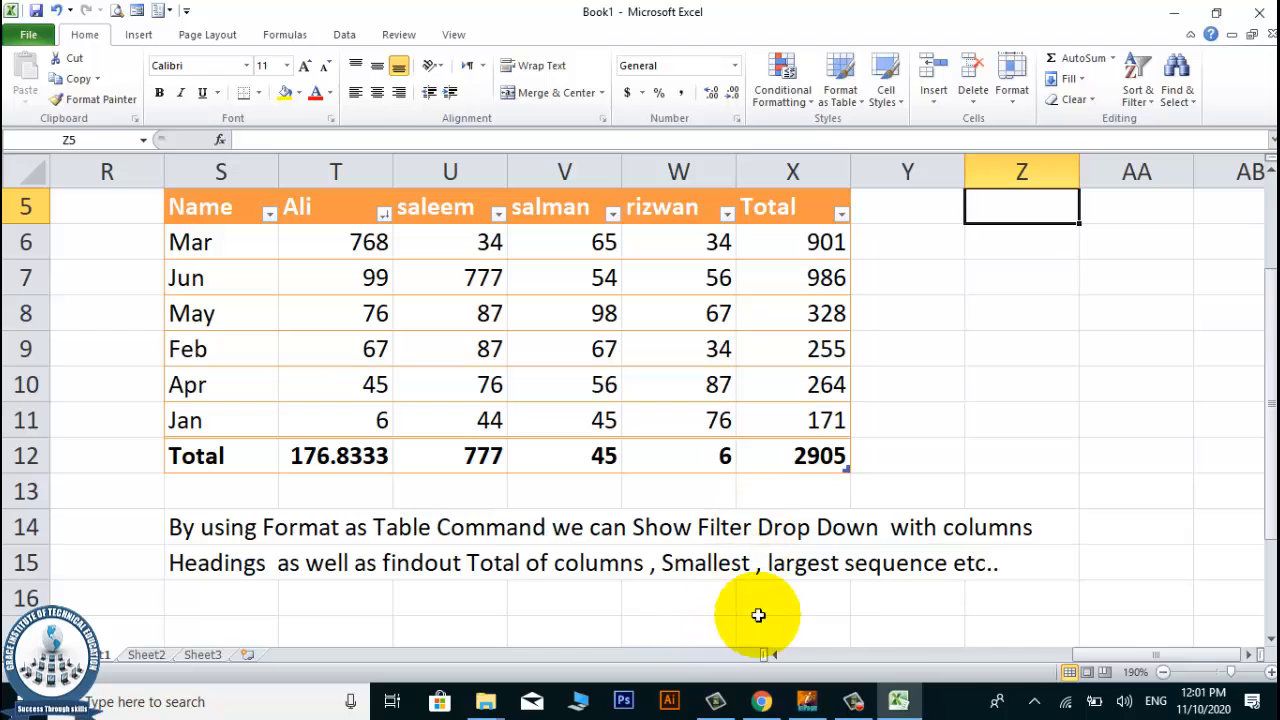
left_click(772, 654)
left_click_drag(772, 654, 772, 656)
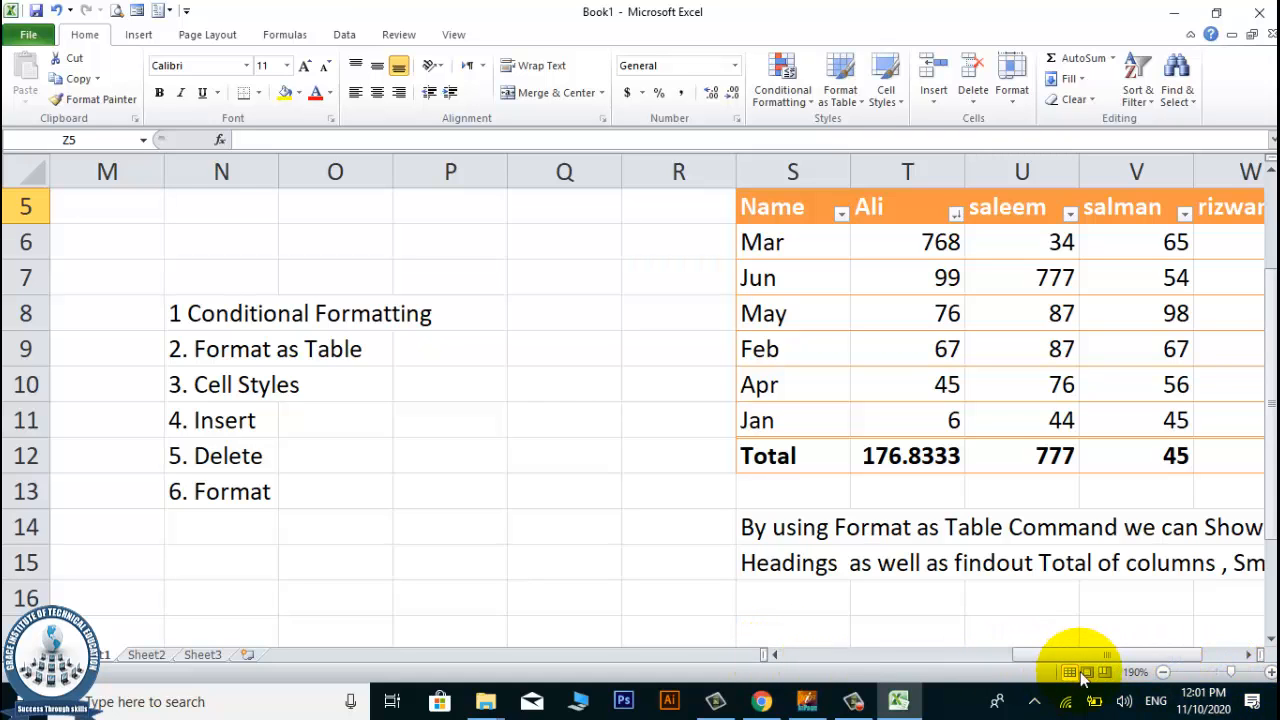
left_click_drag(1247, 654, 1245, 654)
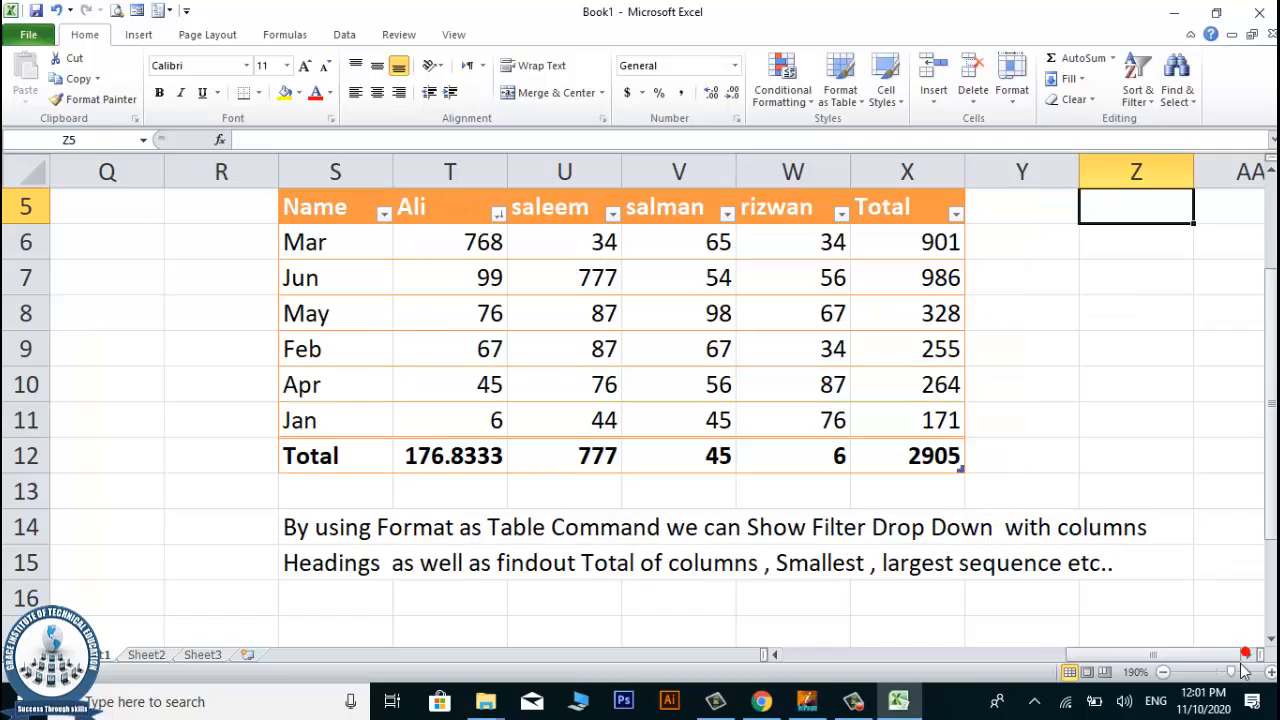
left_click(1147, 457)
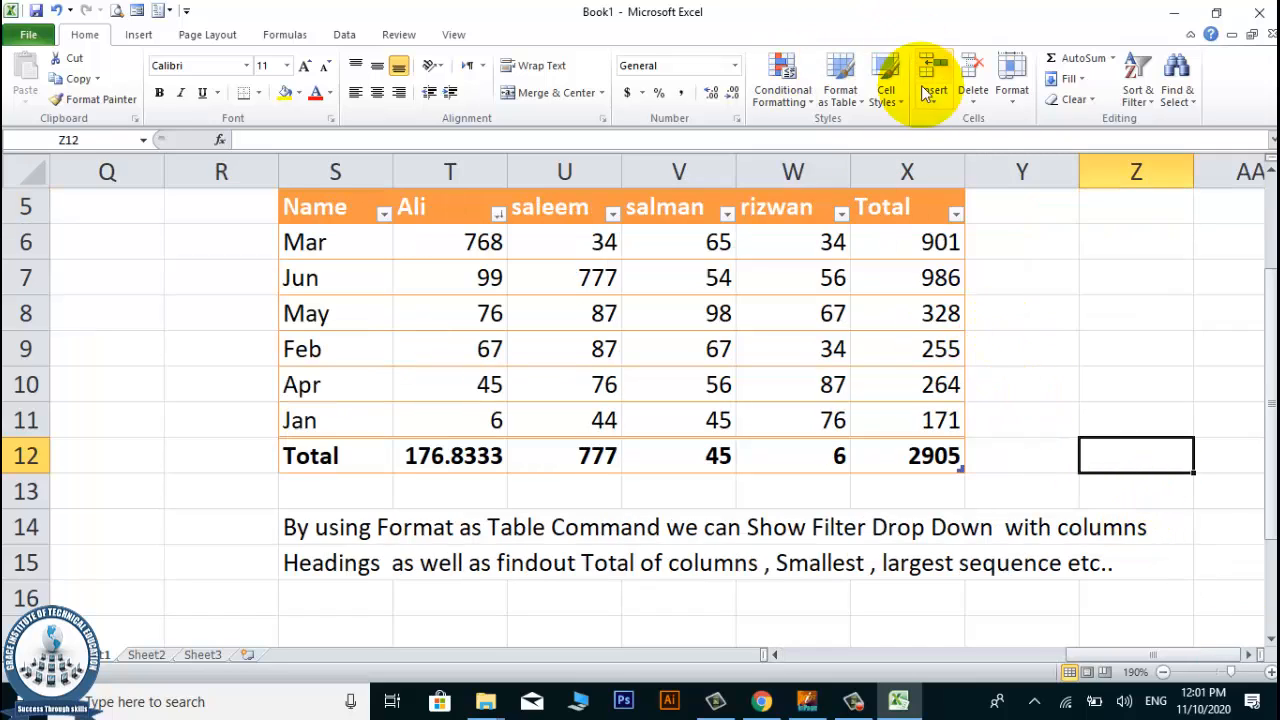
Apply the Good cell style to cell U7 in the table's Jun row.
left_click(925, 281)
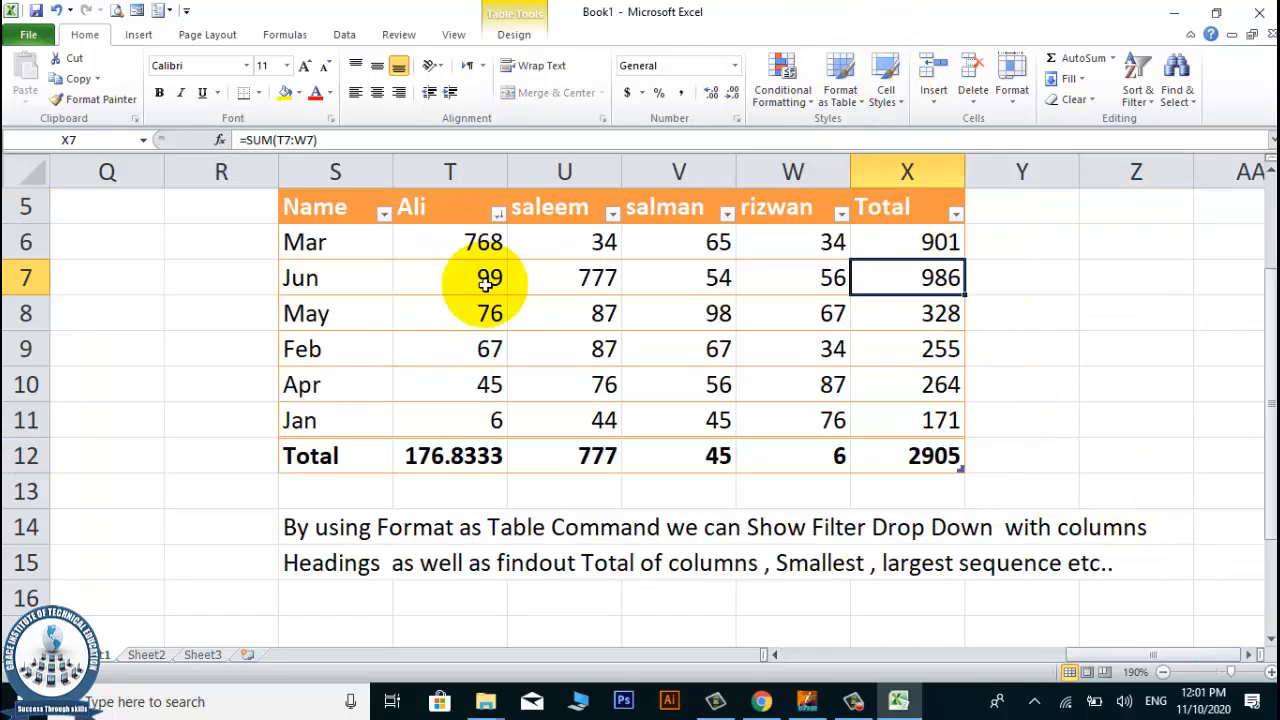
left_click(362, 386)
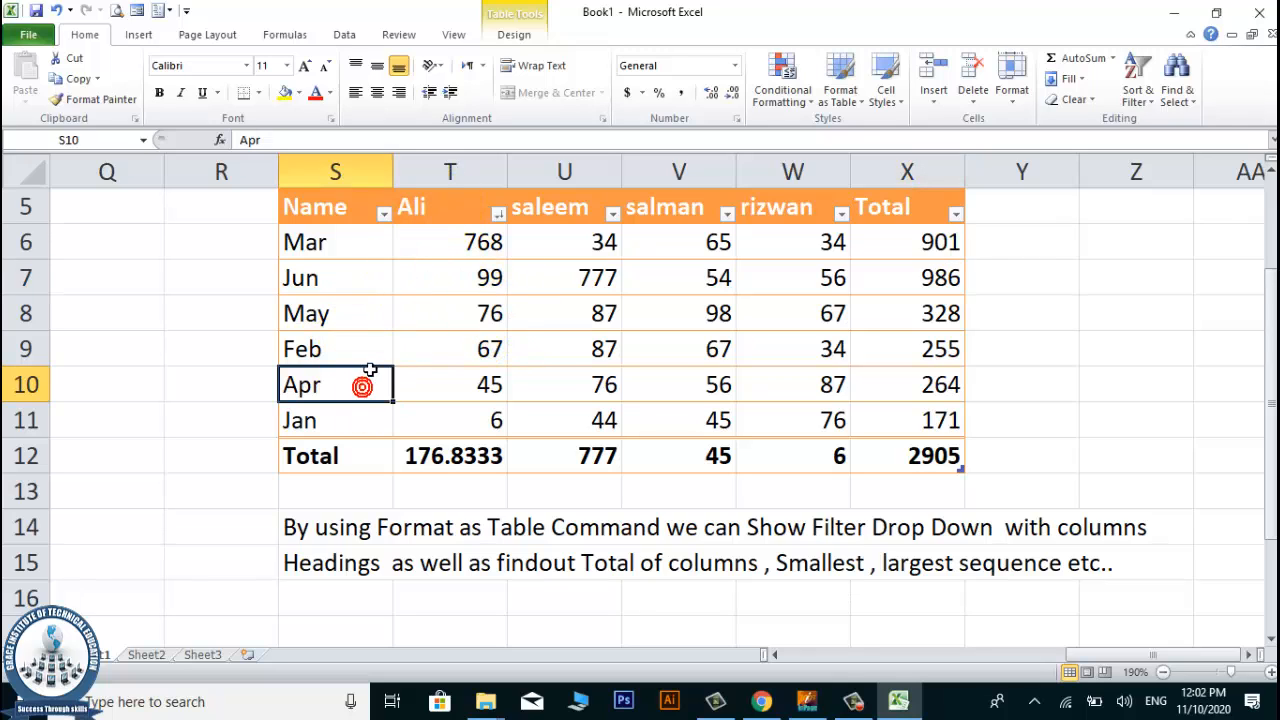
left_click(364, 312)
left_click(617, 264)
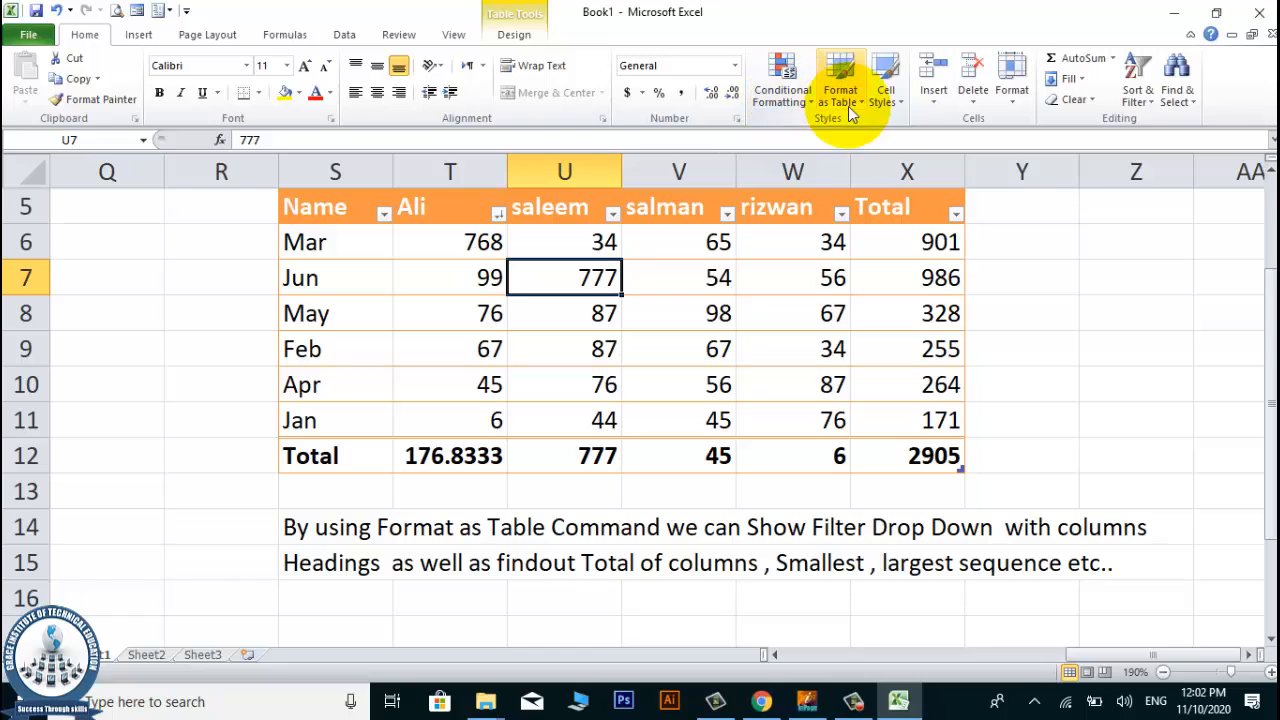
left_click(886, 92)
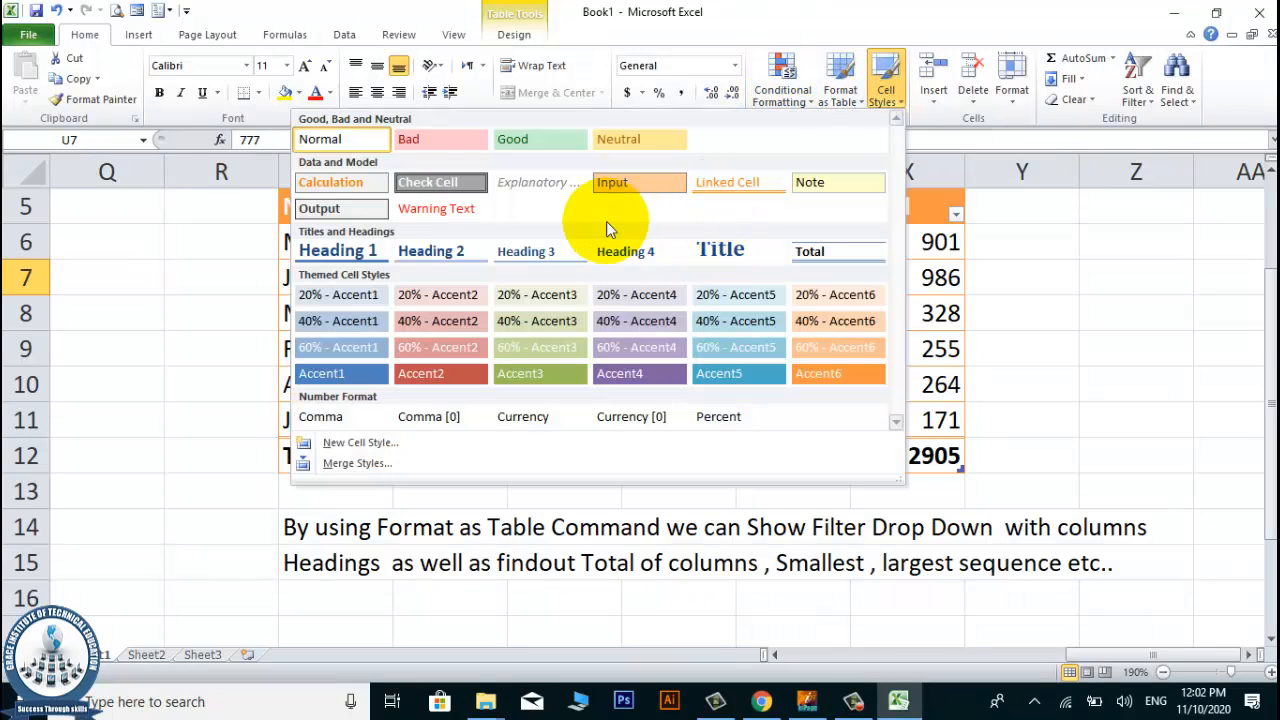
left_click(509, 137)
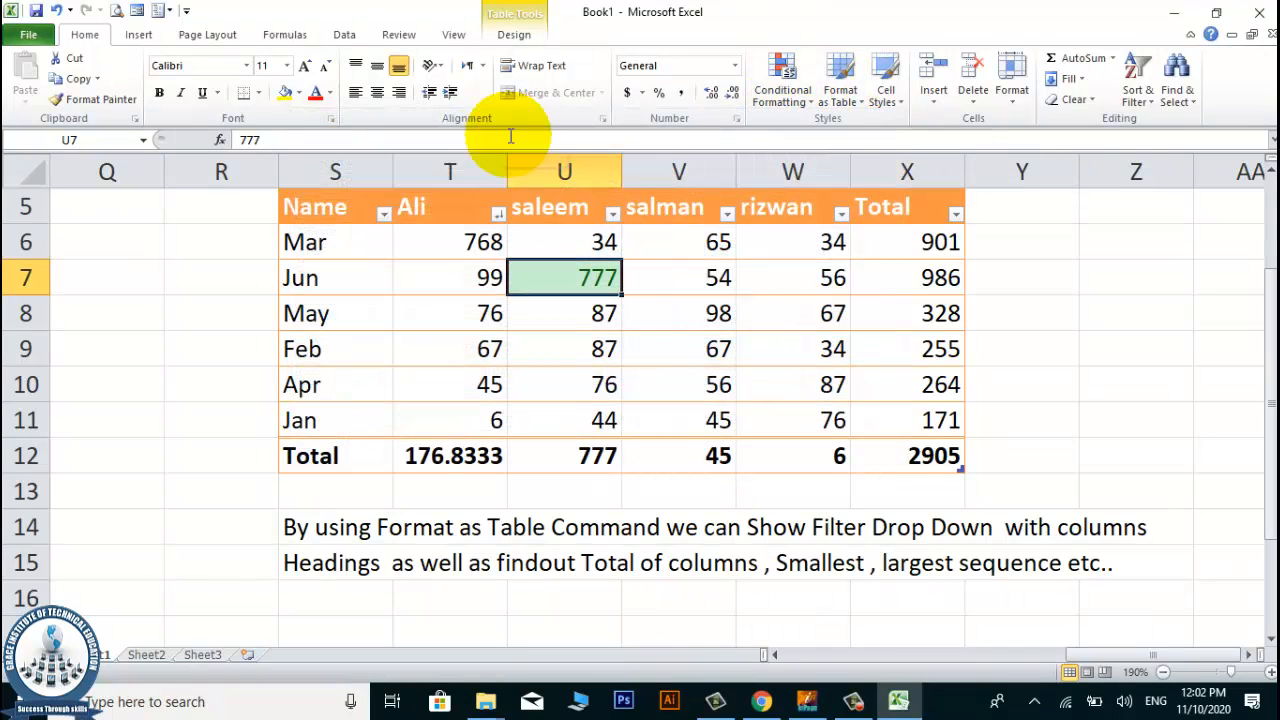